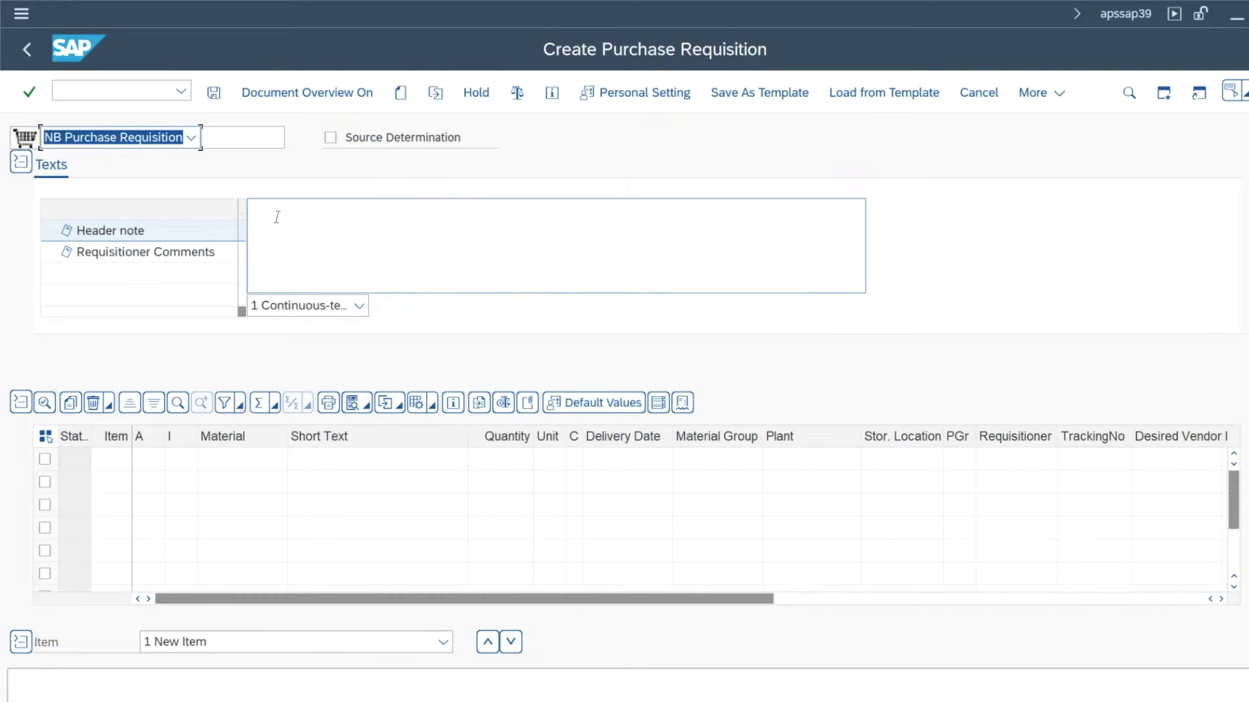
- Choose requisition type RV and turn on automatic source determination
{"action": "left_click", "coordinate": [191, 137]}
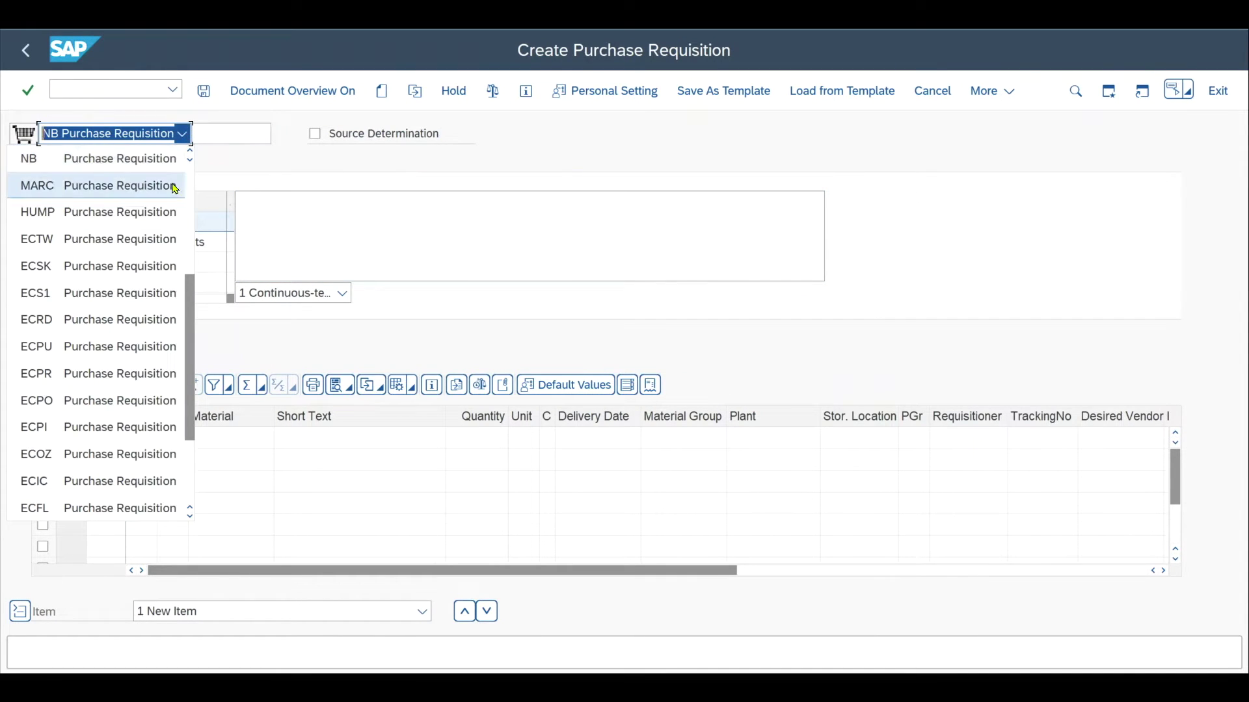
{"action": "scroll", "coordinate": [162, 195], "scroll_direction": "up", "scroll_amount": 3}
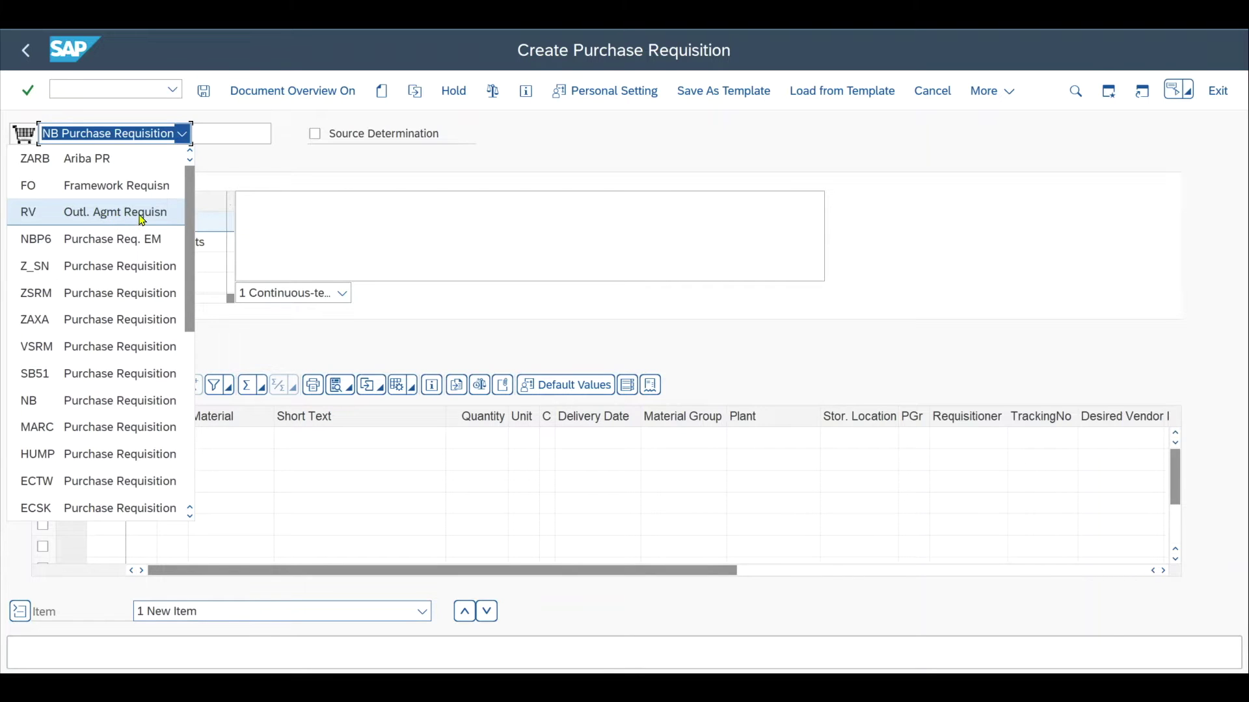
{"action": "left_click", "coordinate": [116, 215]}
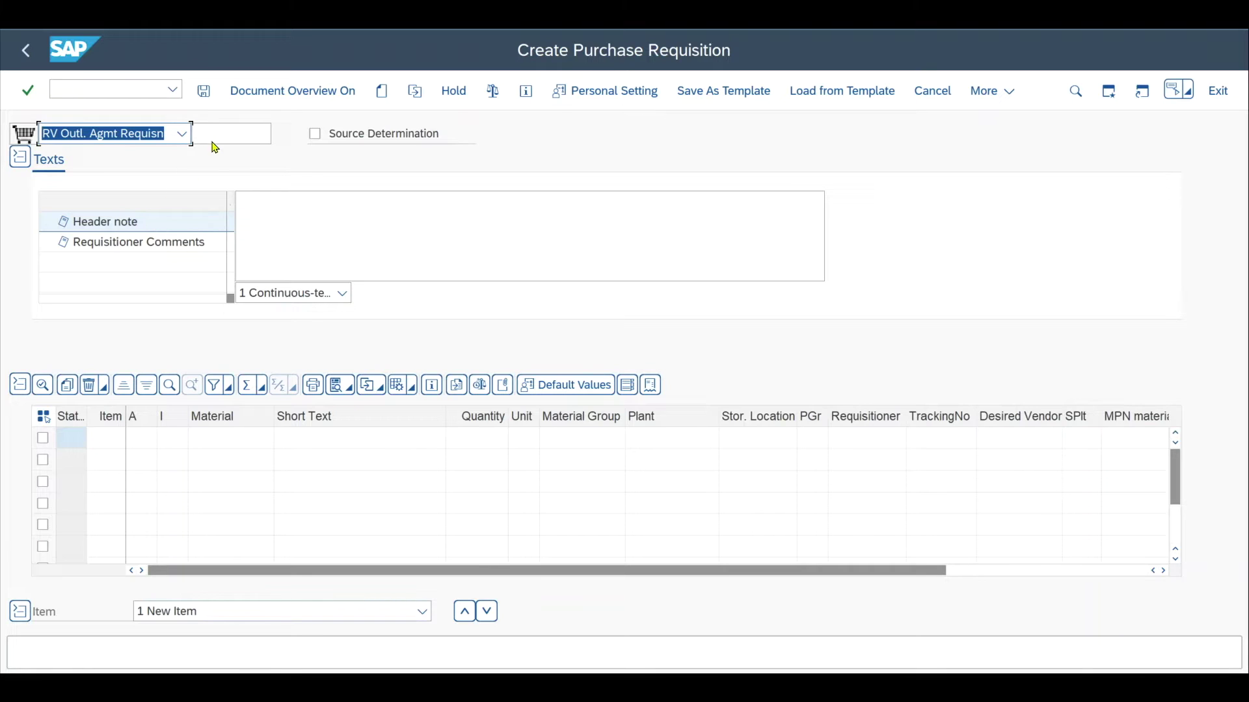
{"action": "left_click", "coordinate": [323, 141]}
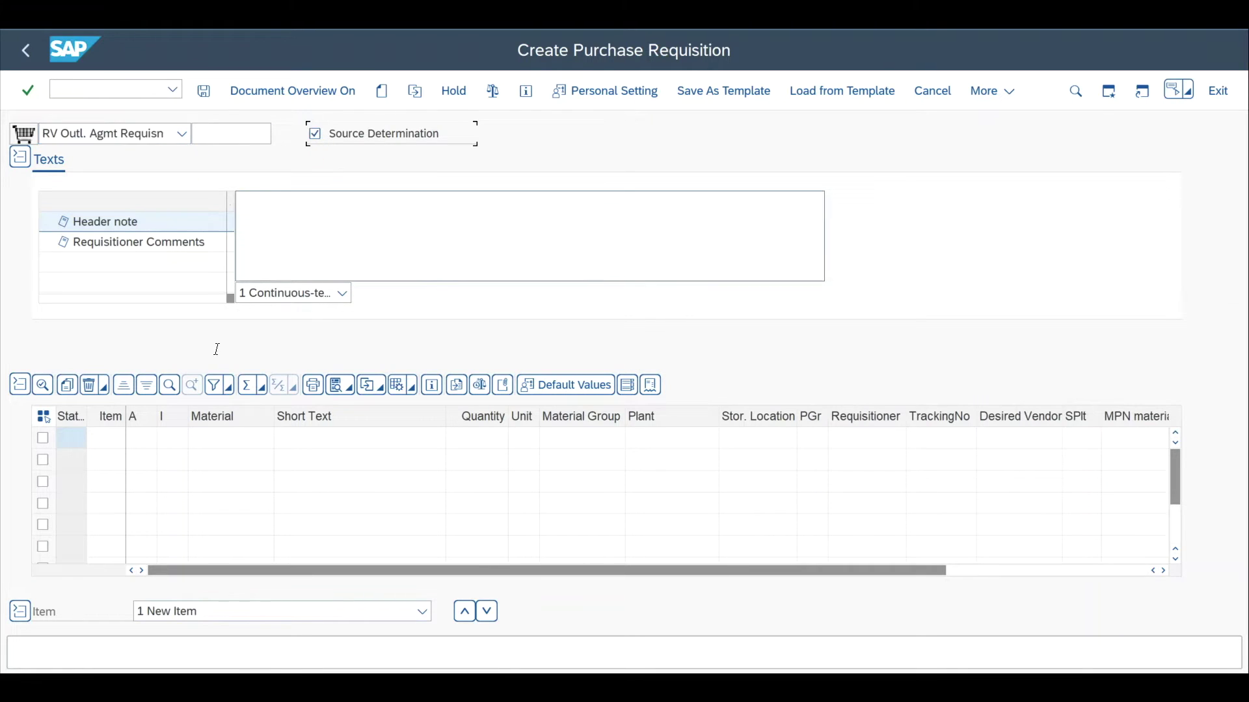
- Enter item material 672, plant 0001, storage location 0001, quantity 20
{"action": "left_click", "coordinate": [232, 443]}
{"action": "type", "text": "672"}
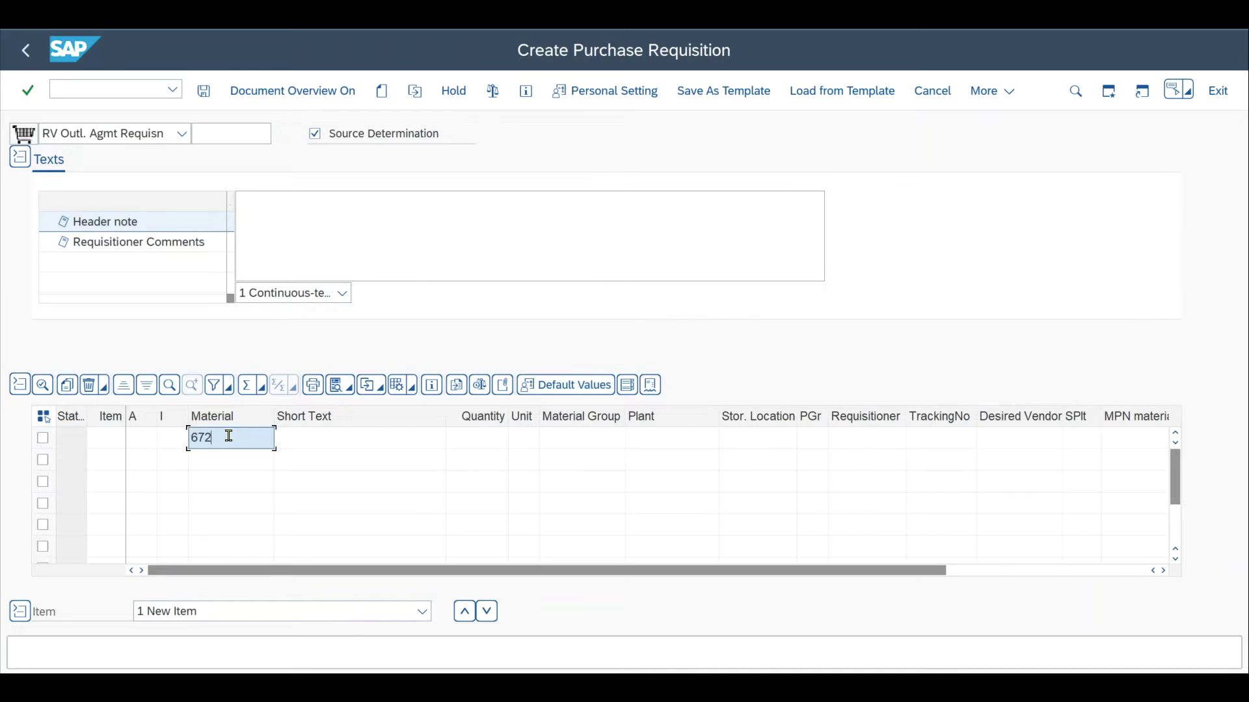
{"action": "key", "text": "Tab"}
{"action": "key", "text": "Tab"}
{"action": "key", "text": "Tab"}
{"action": "key", "text": "Tab"}
{"action": "key", "text": "Tab"}
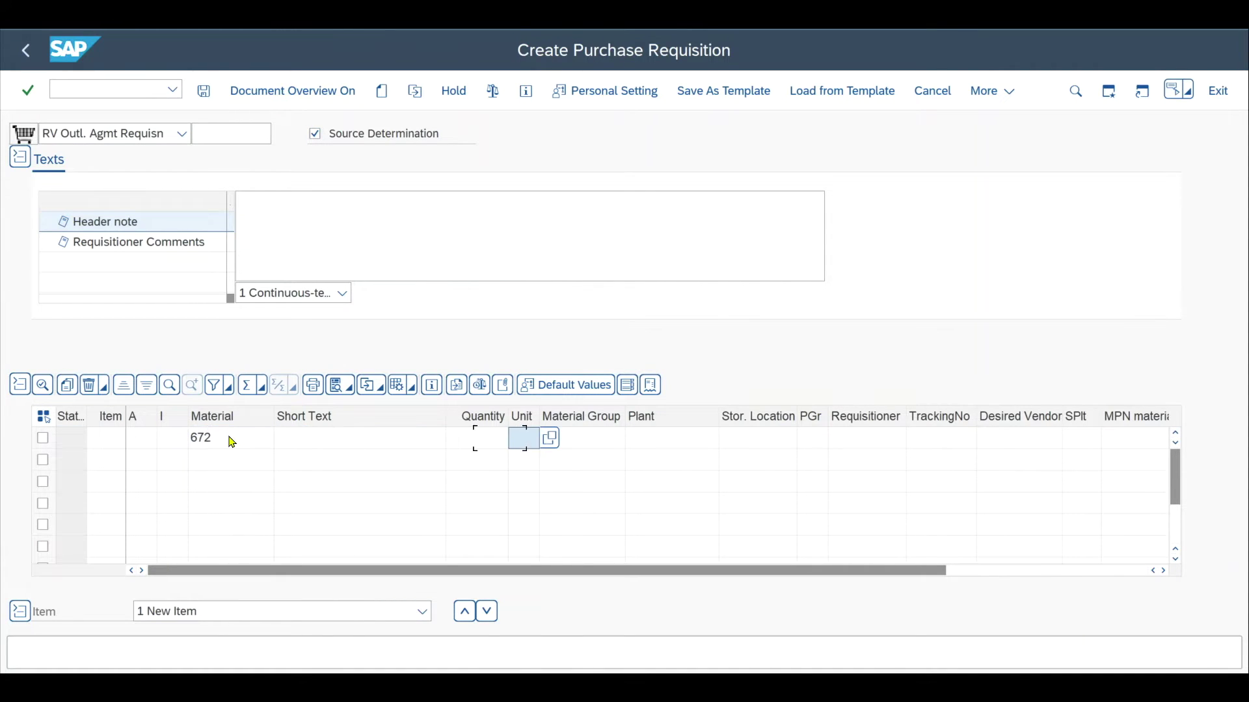
{"action": "type", "text": "0001"}
{"action": "key", "text": "Tab"}
{"action": "type", "text": "0001"}
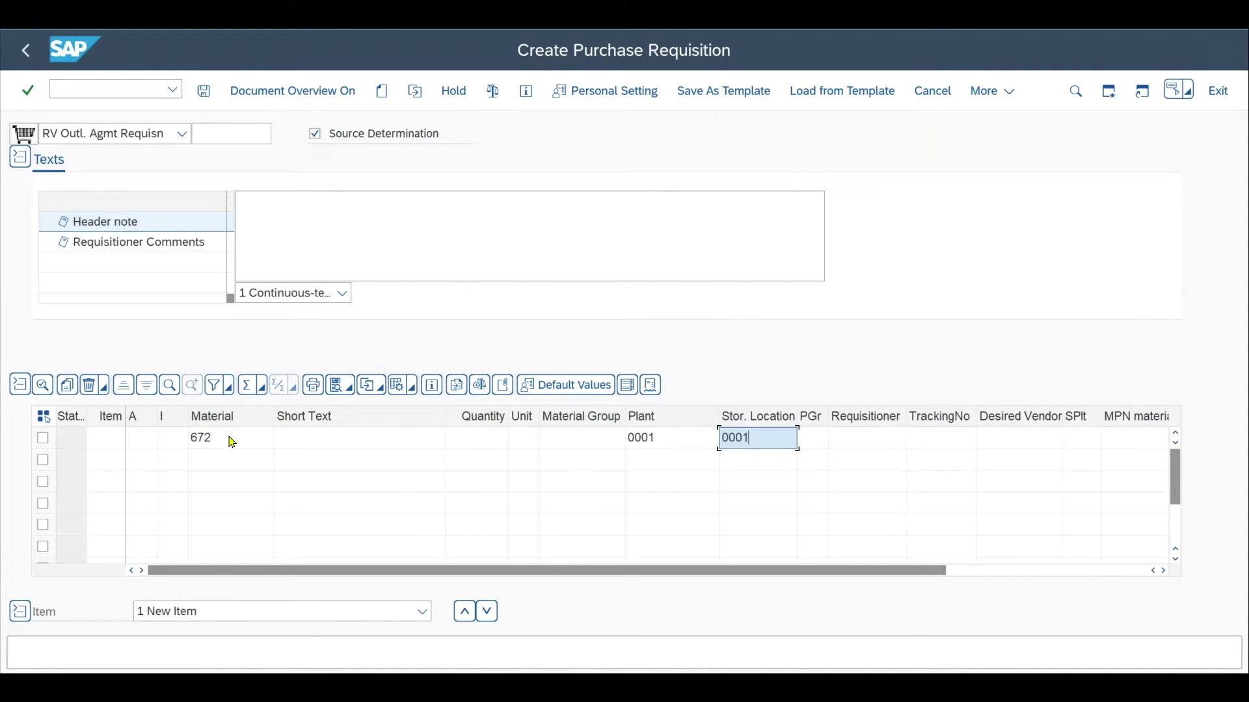
{"action": "key", "text": "Return"}
{"action": "left_click", "coordinate": [492, 439]}
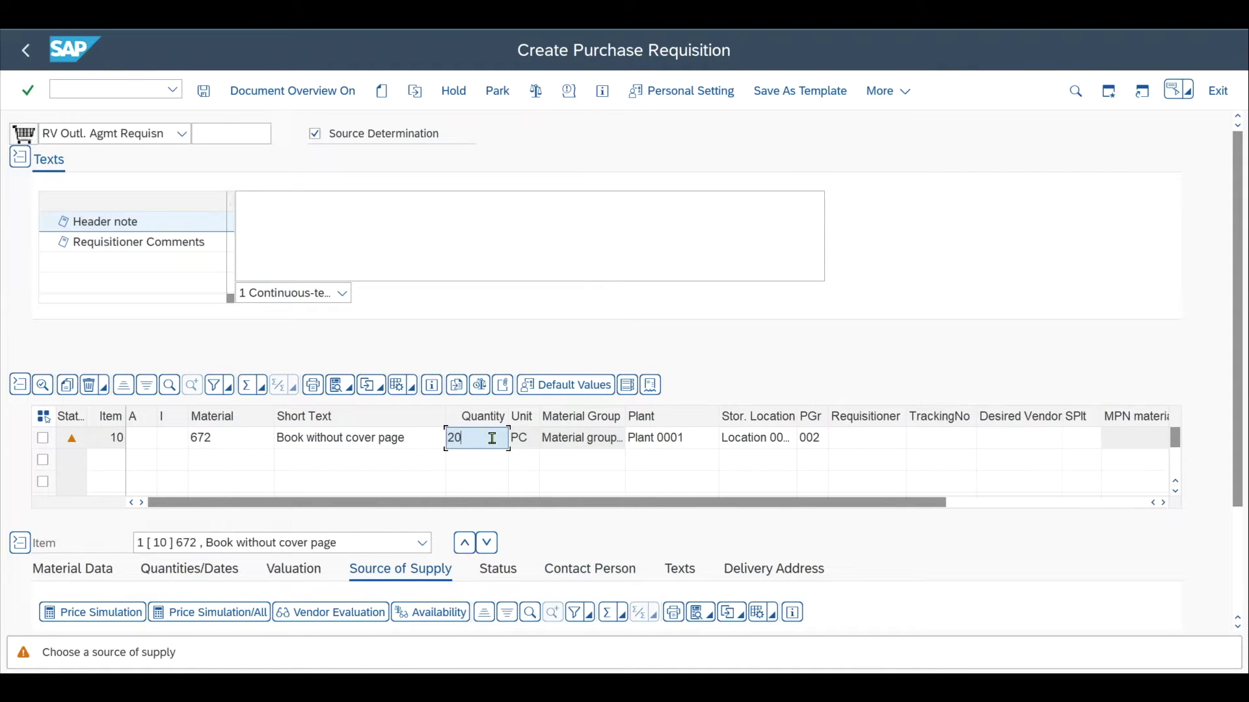
{"action": "key", "text": "Return"}
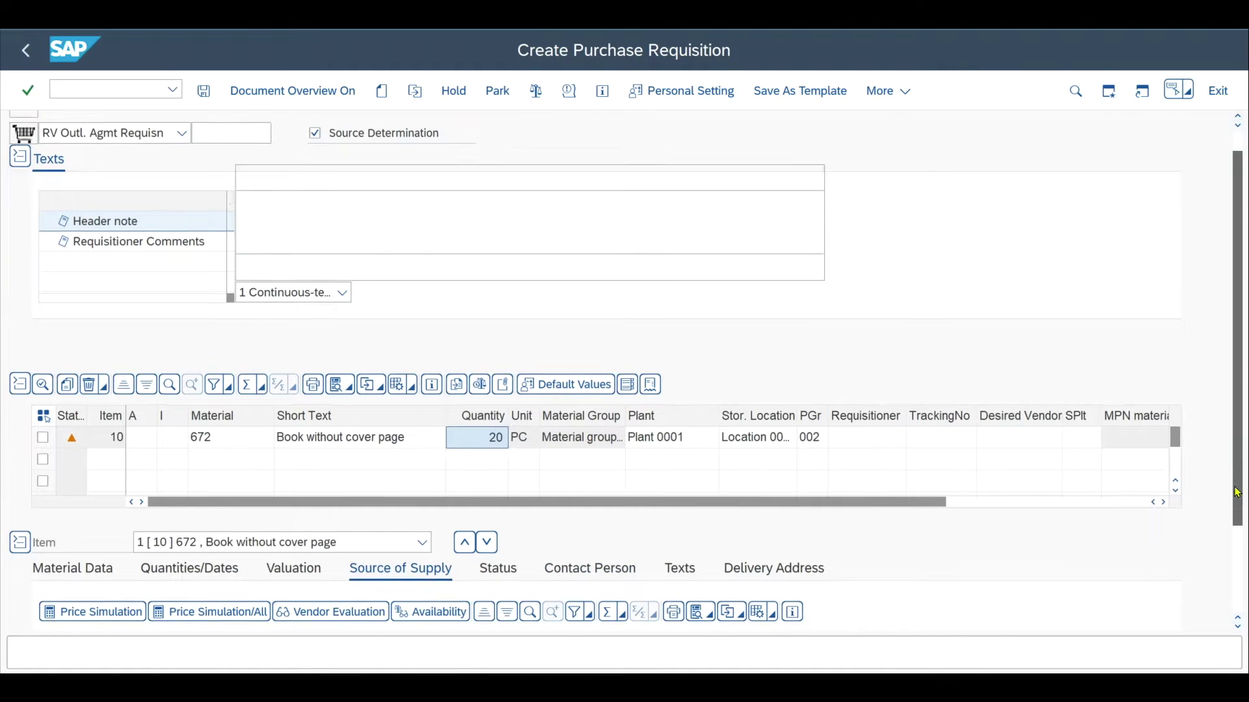
- Assign the first info record as supply source, save, and select the new requisition number
{"action": "scroll", "coordinate": [403, 540], "scroll_direction": "down", "scroll_amount": 2}
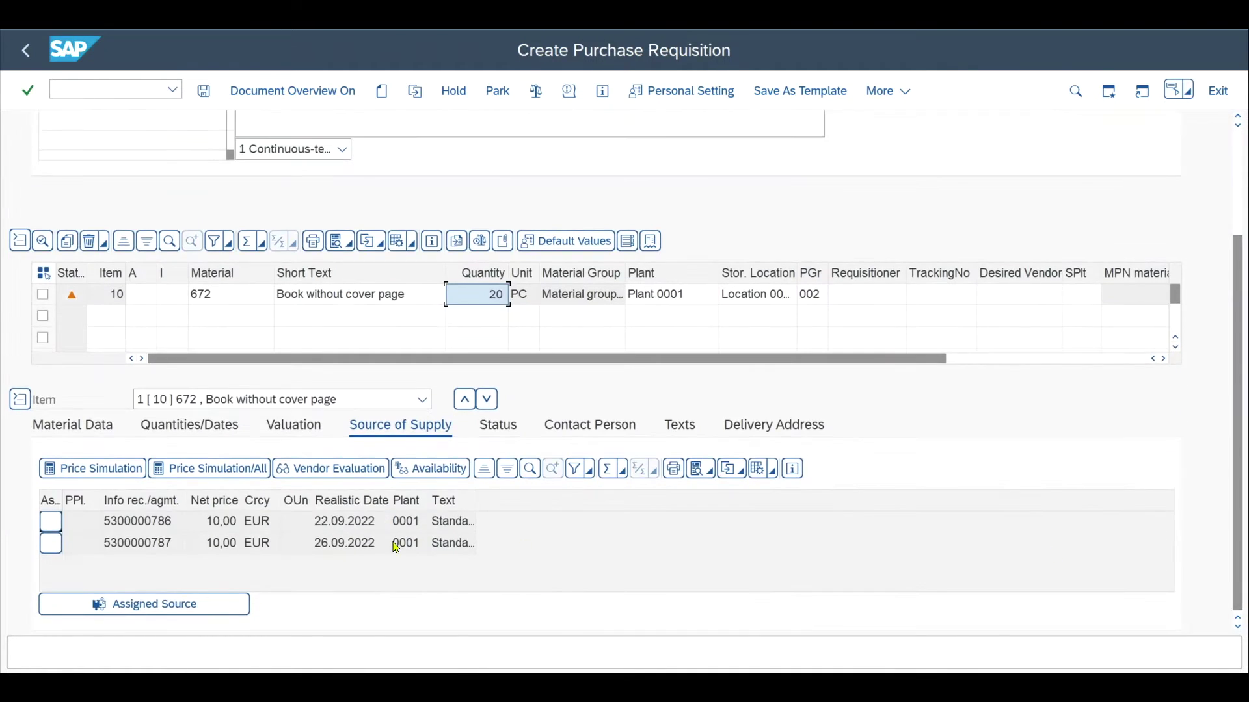
{"action": "left_click", "coordinate": [51, 521]}
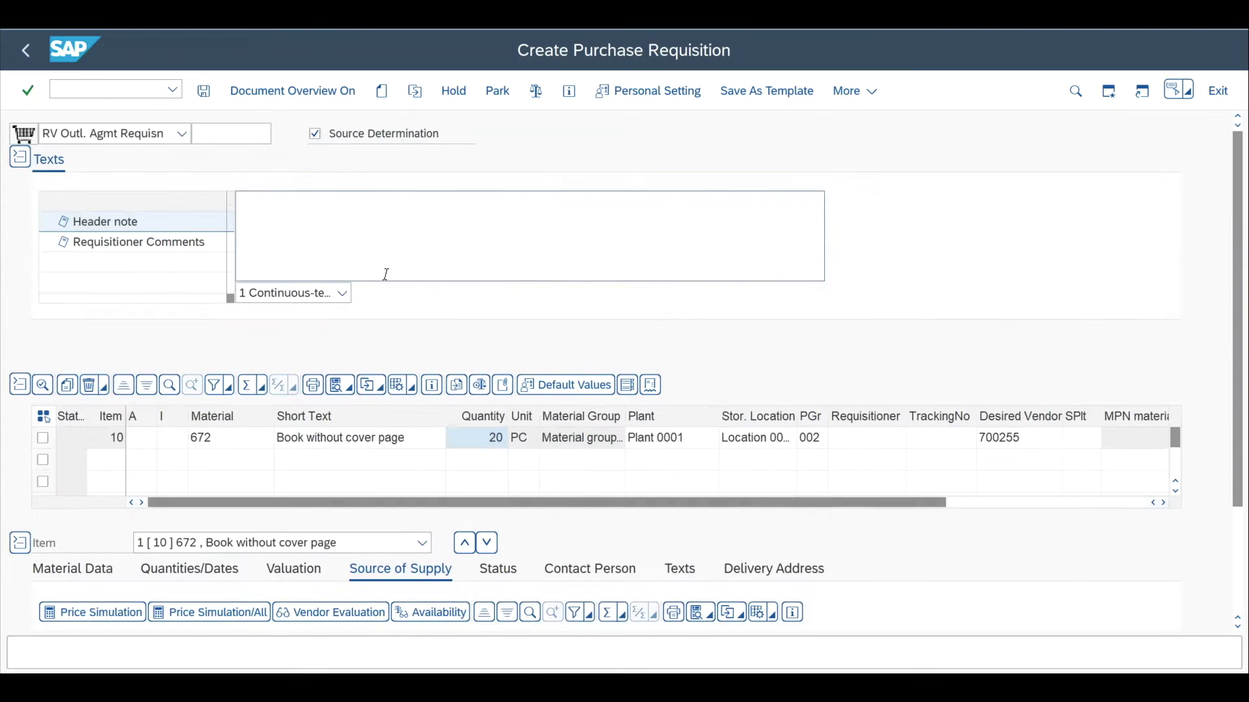
{"action": "left_click", "coordinate": [208, 91]}
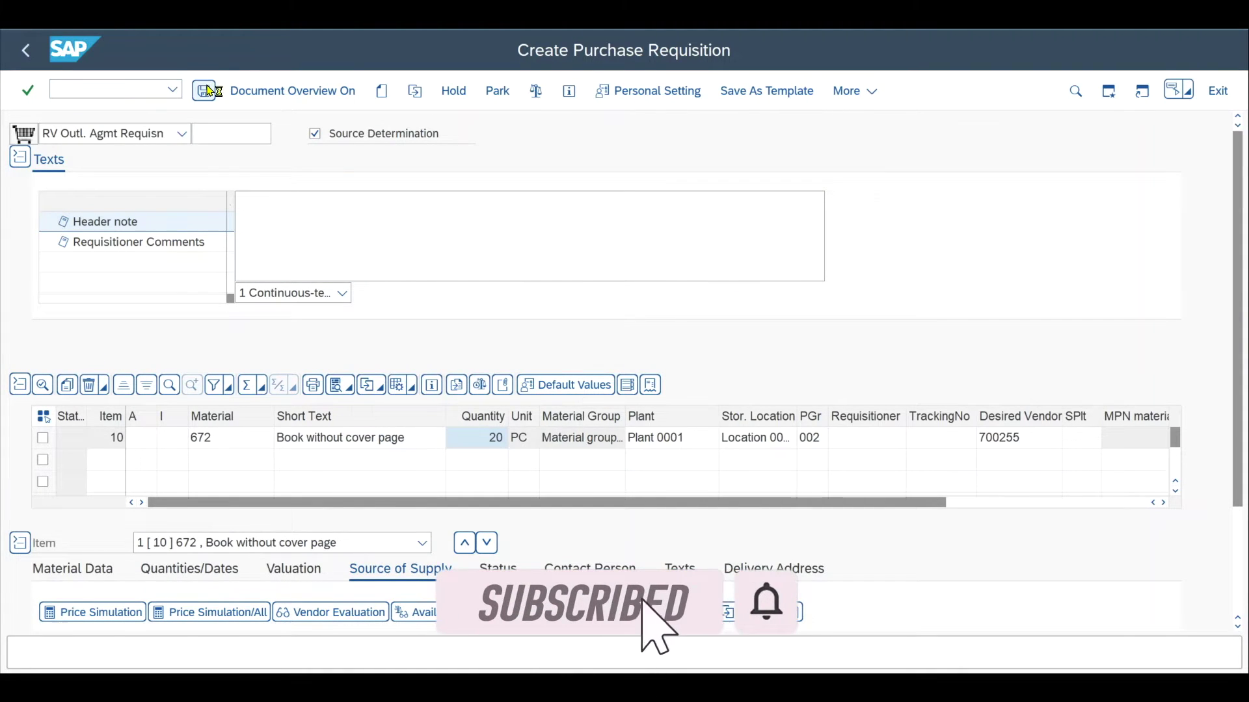
{"action": "double_click", "coordinate": [205, 653]}
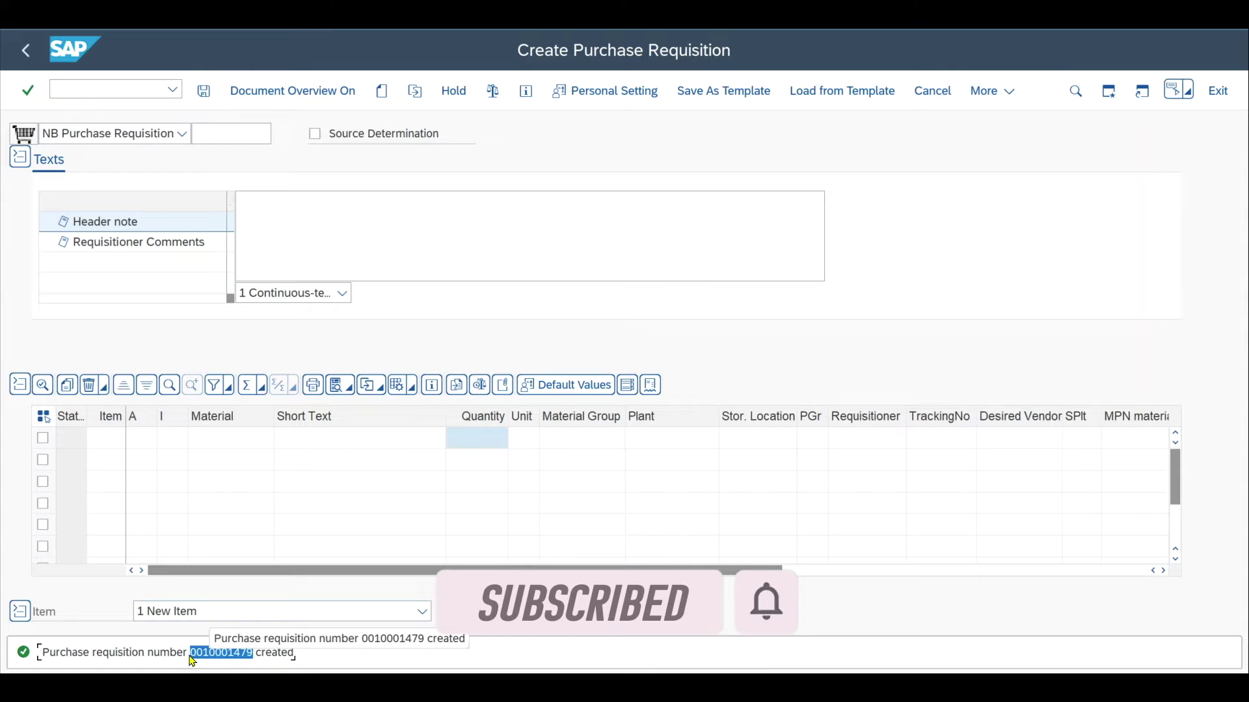
- Start ME31L and enter the supplier number, accepting the matching suggestion
{"action": "left_click", "coordinate": [57, 88]}
{"action": "type", "text": "/"}
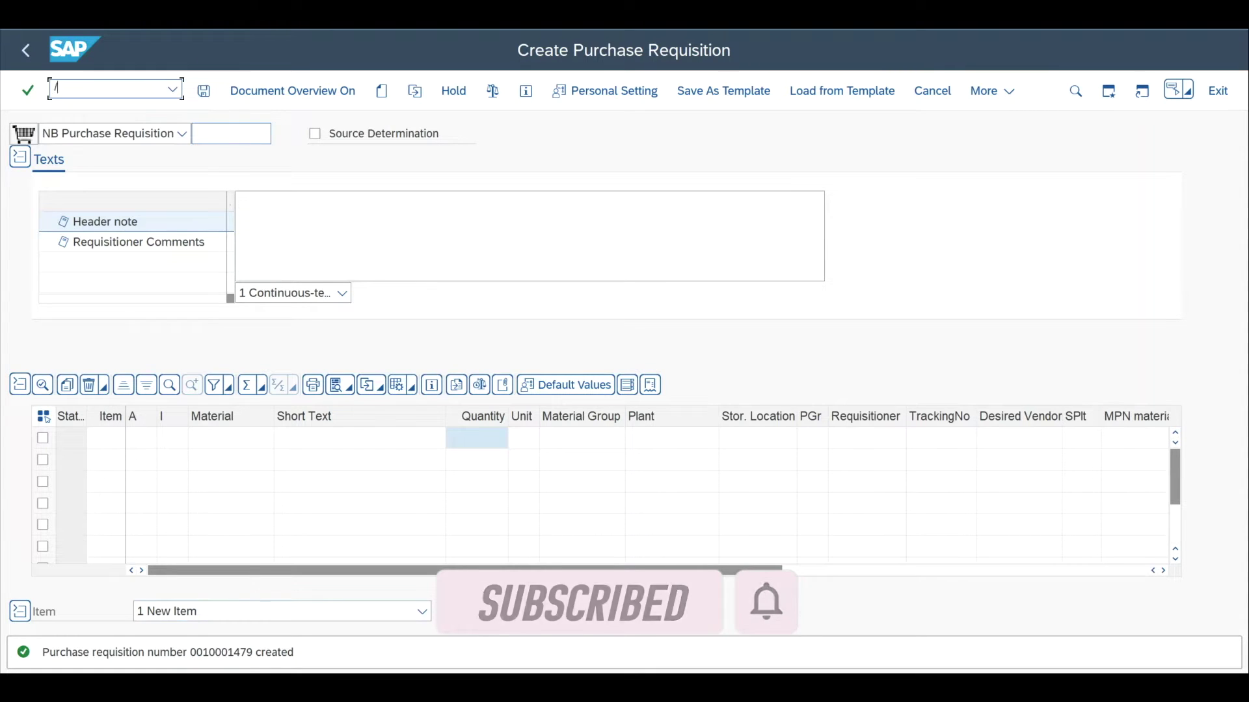
{"action": "type", "text": "NME31L"}
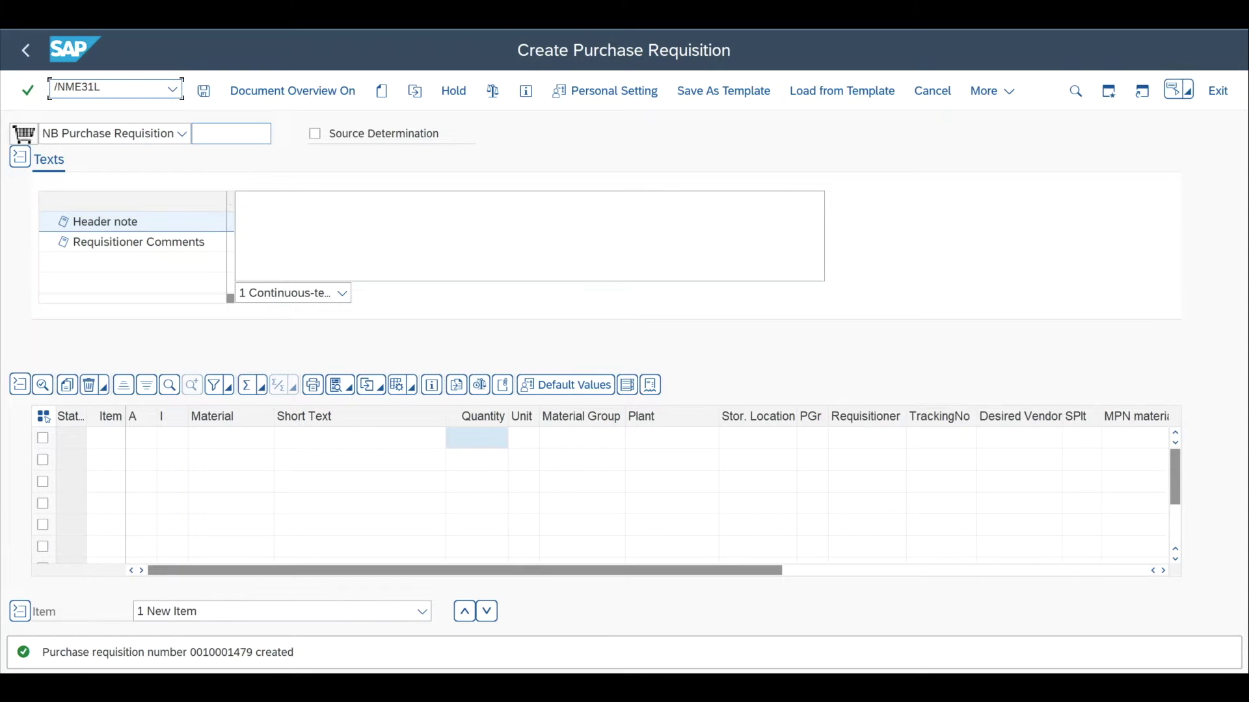
{"action": "key", "text": "Return"}
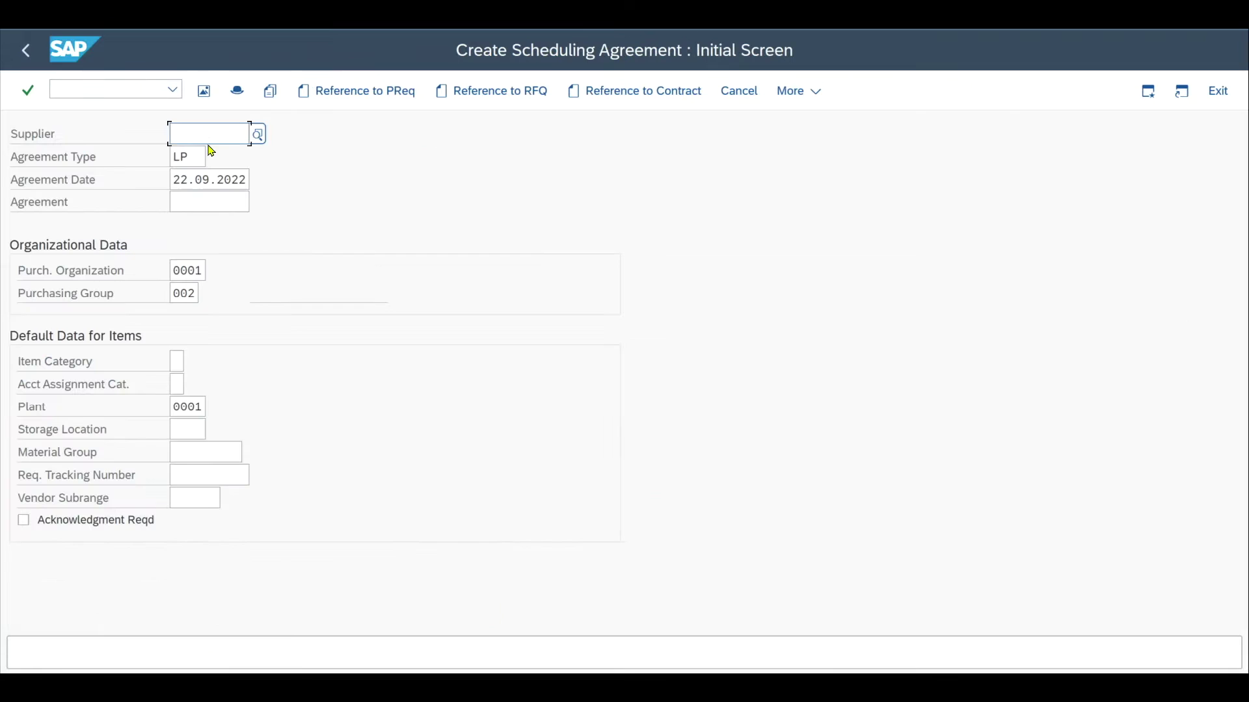
{"action": "type", "text": "700255"}
{"action": "left_click", "coordinate": [237, 236]}
- Check that the agreement type is LP
{"action": "double_click", "coordinate": [186, 158]}
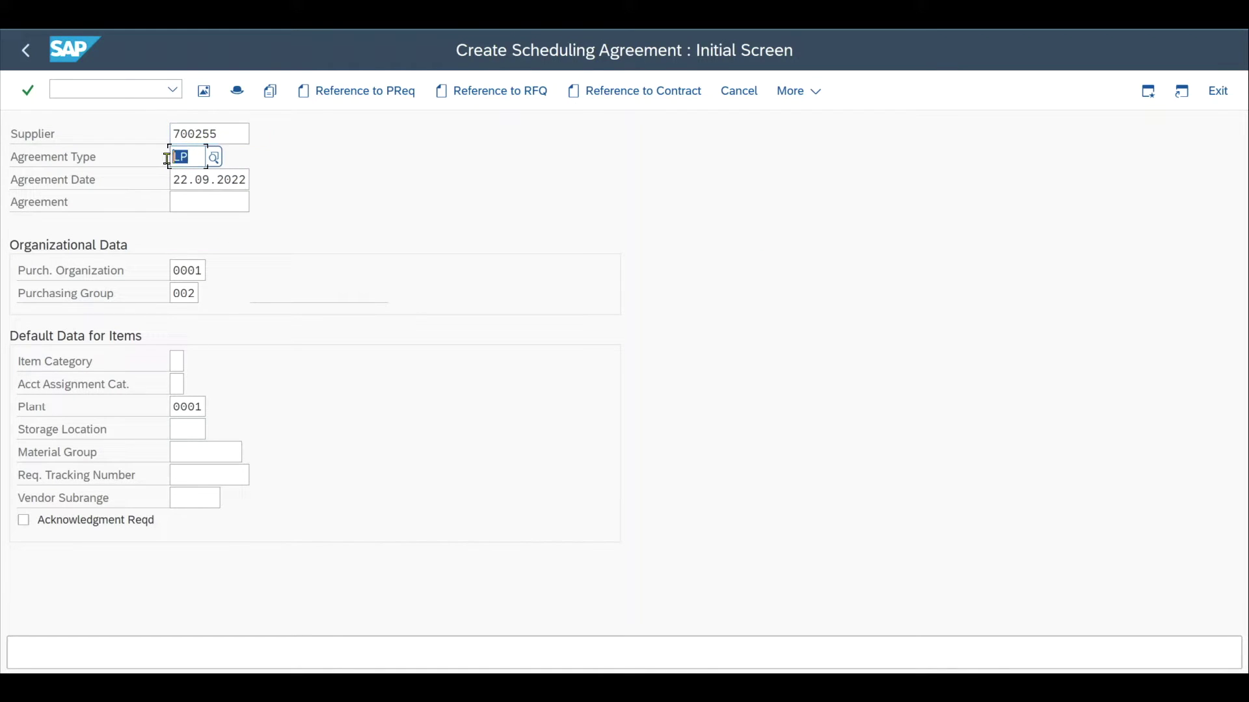
{"action": "left_click", "coordinate": [188, 160]}
{"action": "double_click", "coordinate": [188, 160]}
{"action": "left_click", "coordinate": [181, 155]}
{"action": "double_click", "coordinate": [182, 158]}
{"action": "left_click", "coordinate": [190, 160]}
{"action": "double_click", "coordinate": [173, 163]}
{"action": "left_click", "coordinate": [180, 158]}
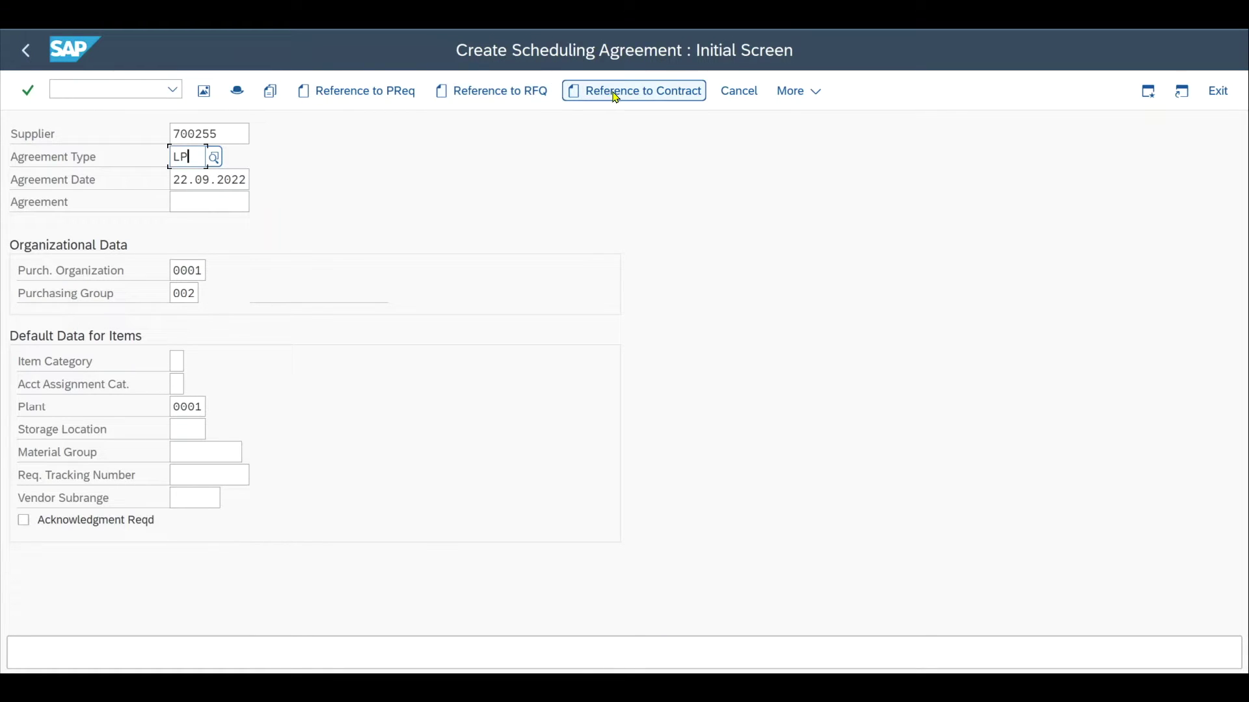
- Reference the purchase requisition and set the validity end to 31.12.2020
{"action": "left_click", "coordinate": [356, 91]}
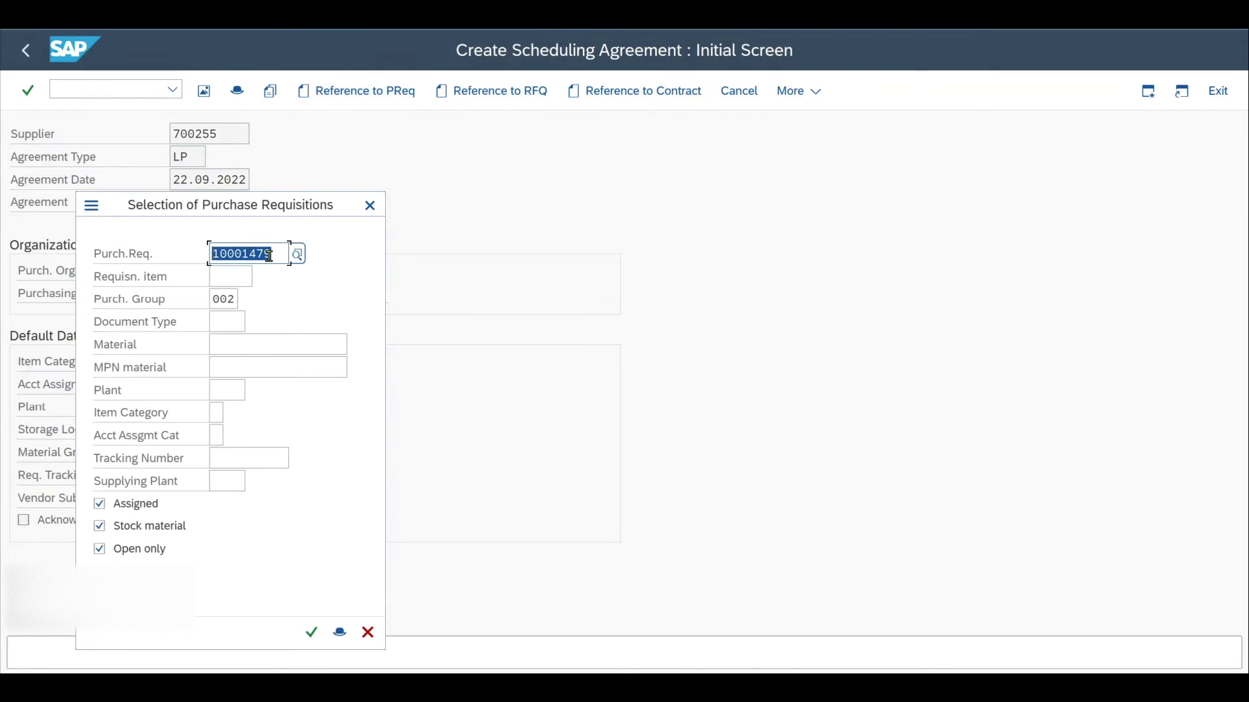
{"action": "key", "text": "End"}
{"action": "left_click", "coordinate": [311, 632]}
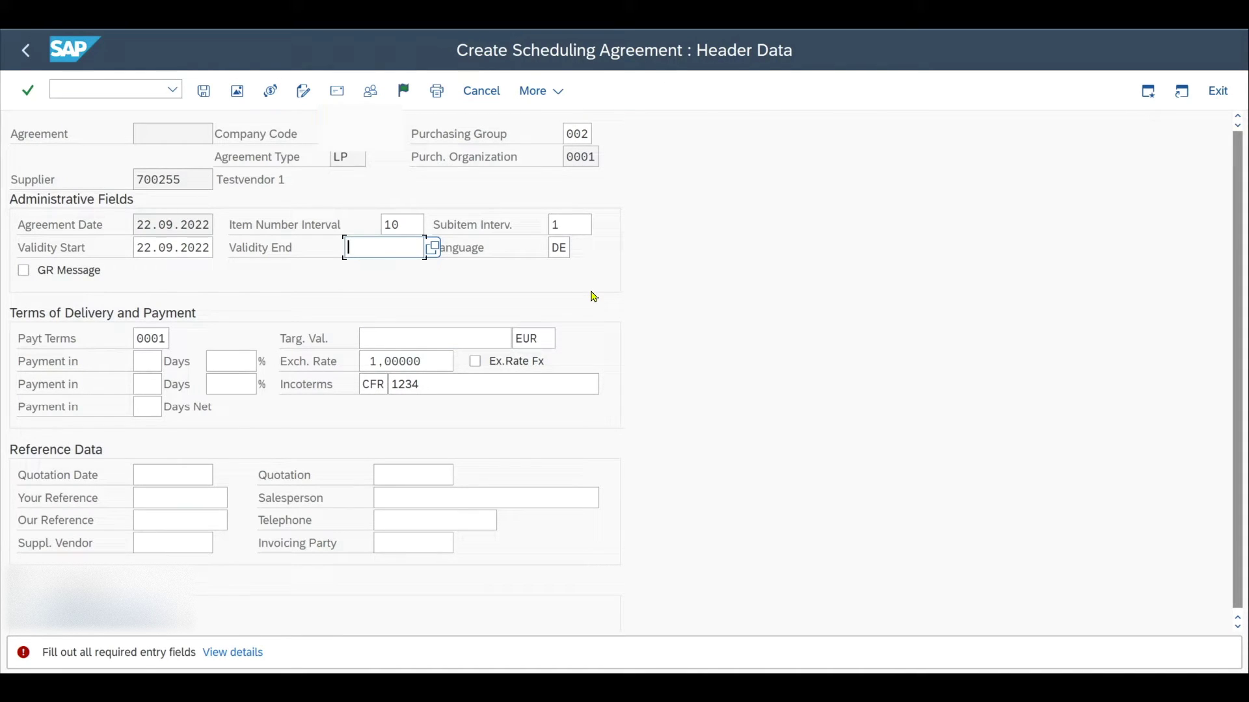
{"action": "type", "text": "31.12.2020"}
{"action": "key", "text": "Return"}
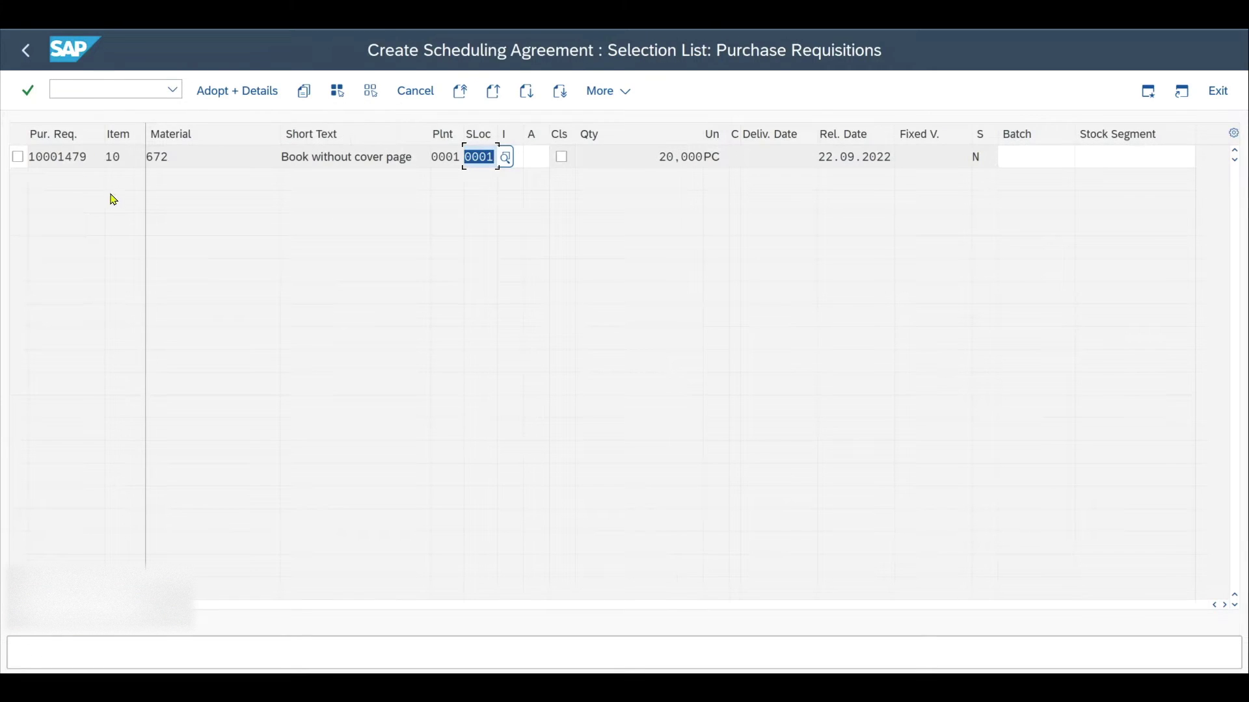
- Adopt the requisition item with details, checking target quantity 20 and net price 10,00
{"action": "left_click_drag", "start_coordinate": [92, 156], "coordinate": [27, 156]}
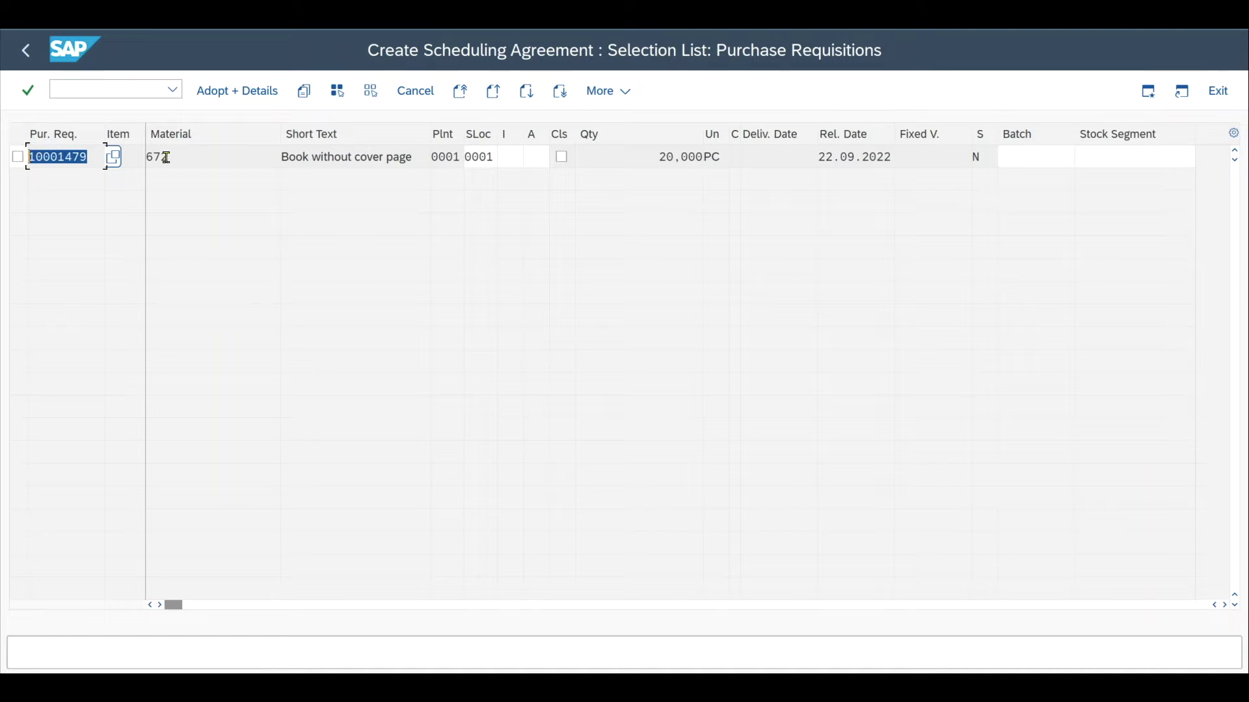
{"action": "left_click", "coordinate": [166, 157]}
{"action": "left_click", "coordinate": [18, 157]}
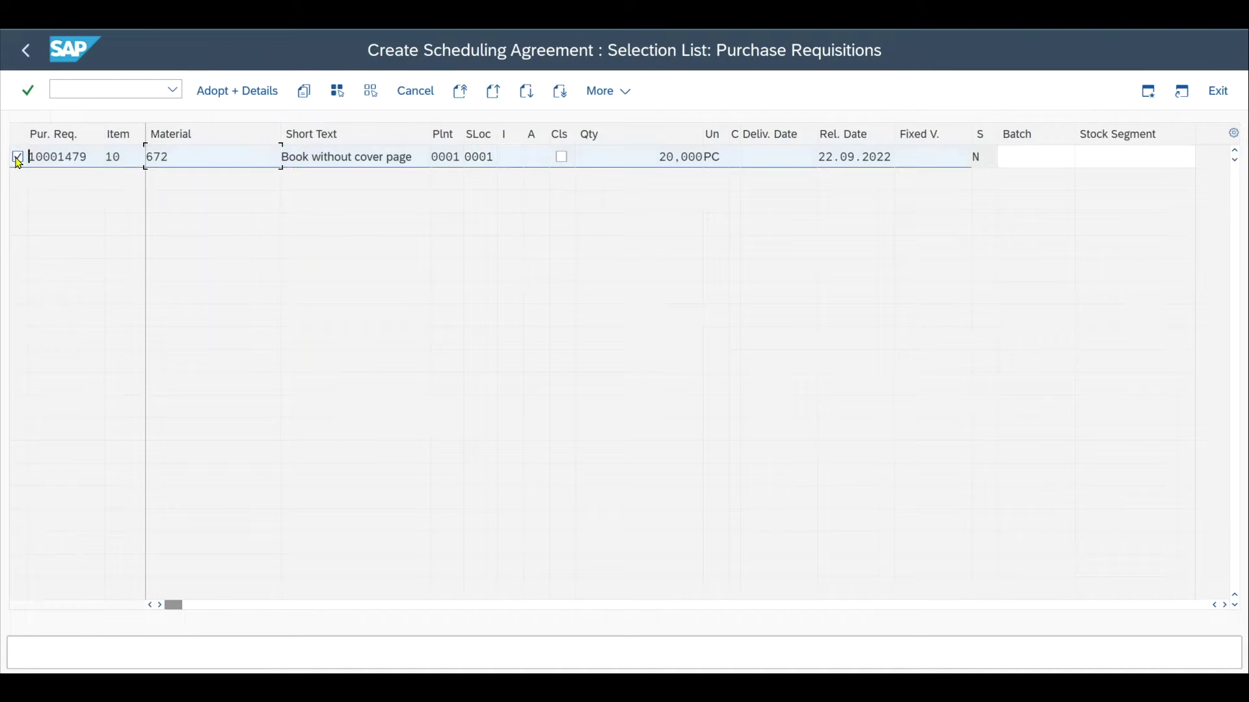
{"action": "left_click", "coordinate": [231, 96]}
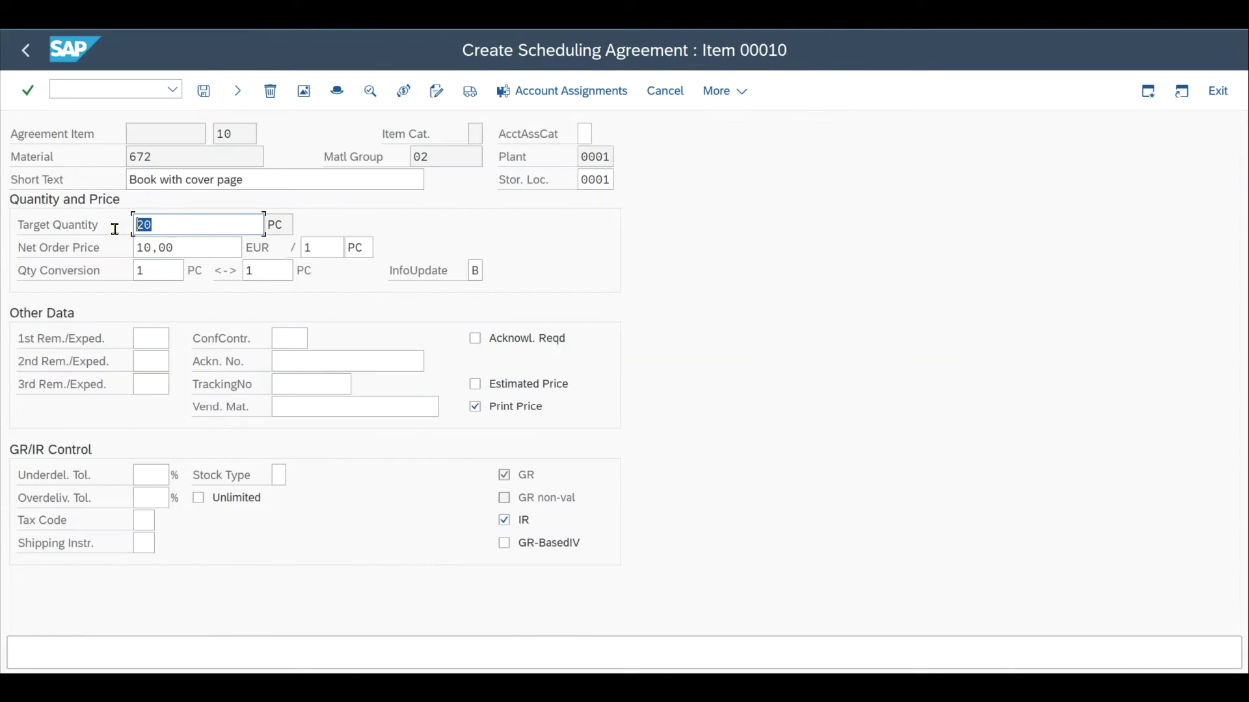
{"action": "double_click", "coordinate": [144, 224]}
{"action": "left_click", "coordinate": [169, 224]}
{"action": "double_click", "coordinate": [147, 224]}
{"action": "left_click", "coordinate": [155, 225]}
{"action": "left_click_drag", "start_coordinate": [192, 248], "coordinate": [110, 252]}
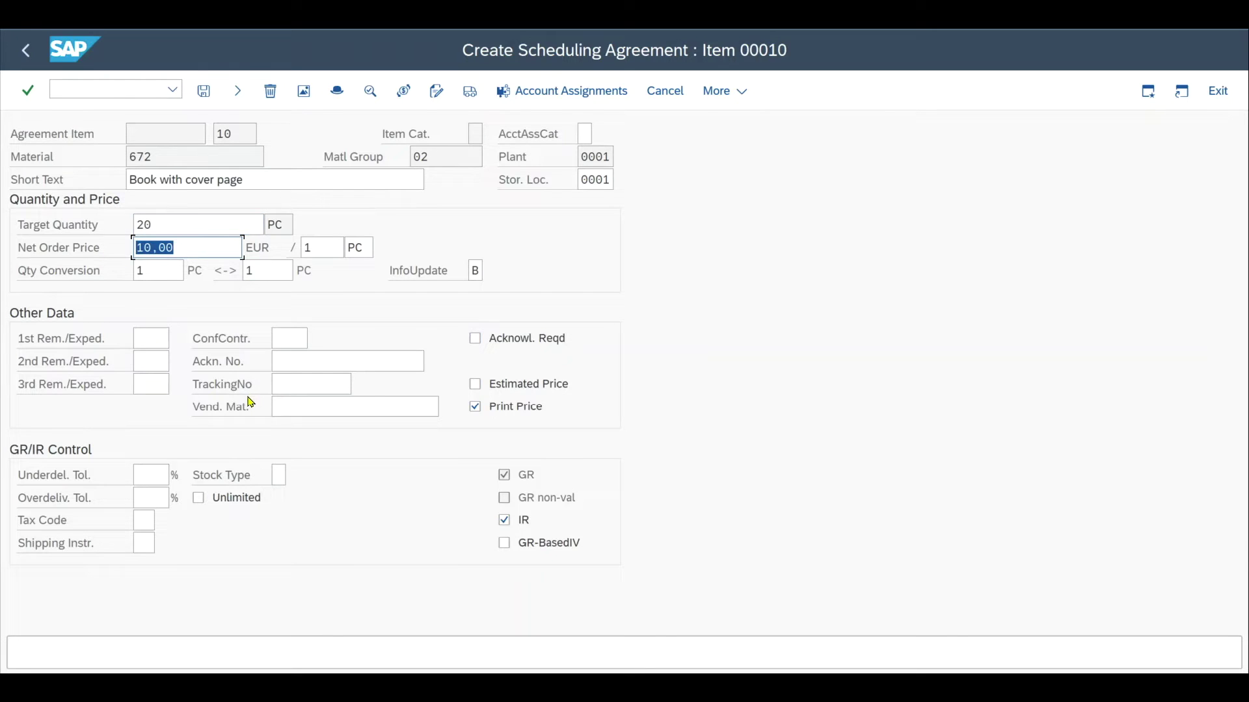
- Return to the item overview, check material 672, and save the agreement
{"action": "key", "text": "F3"}
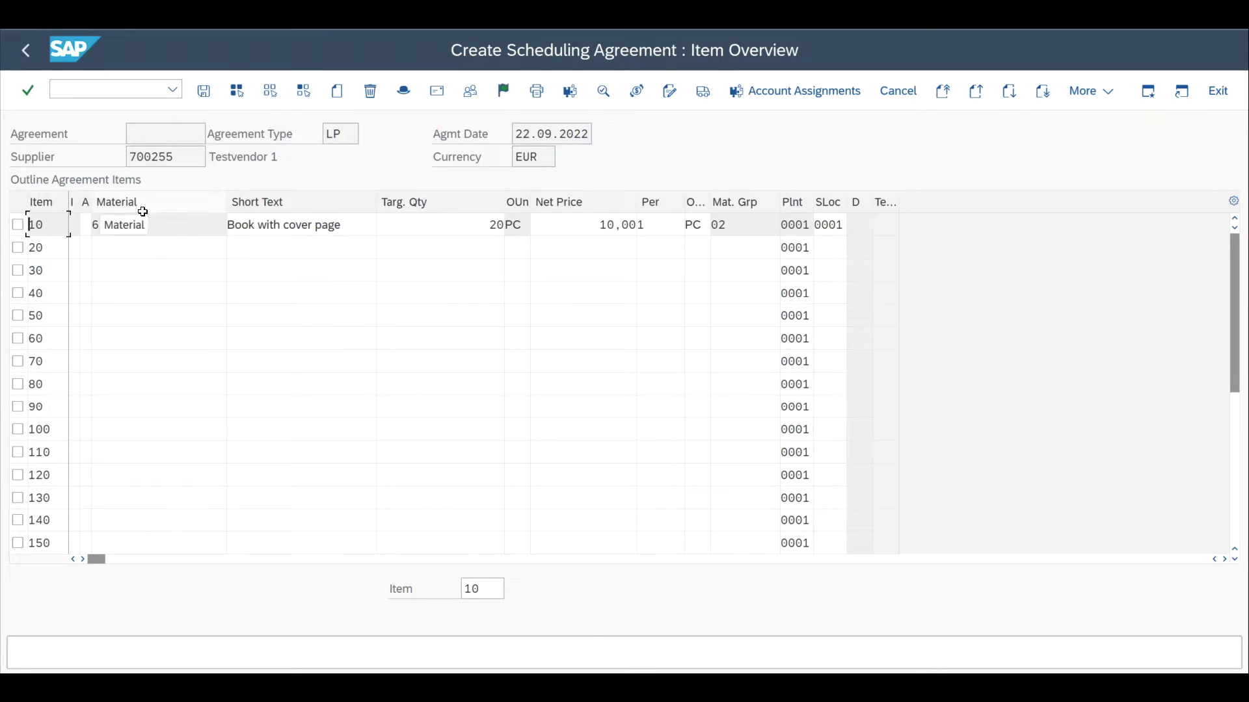
{"action": "left_click", "coordinate": [106, 227]}
{"action": "left_click_drag", "start_coordinate": [106, 227], "coordinate": [91, 228]}
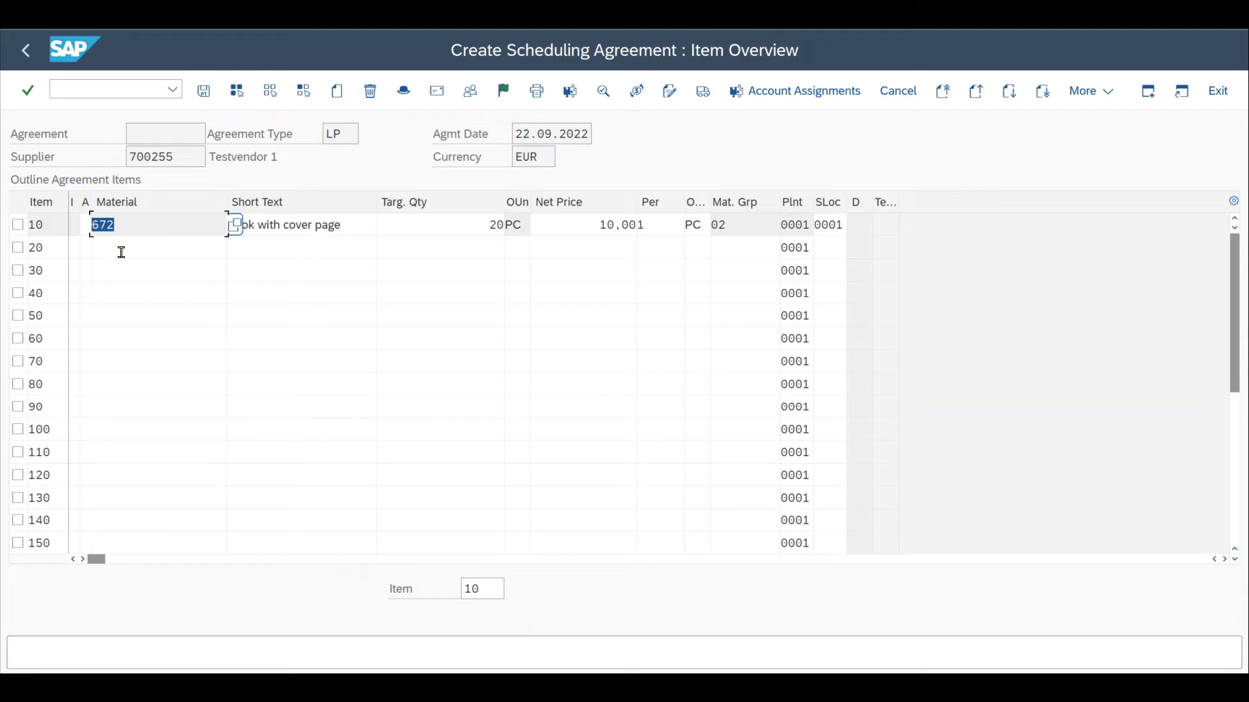
{"action": "left_click", "coordinate": [121, 252]}
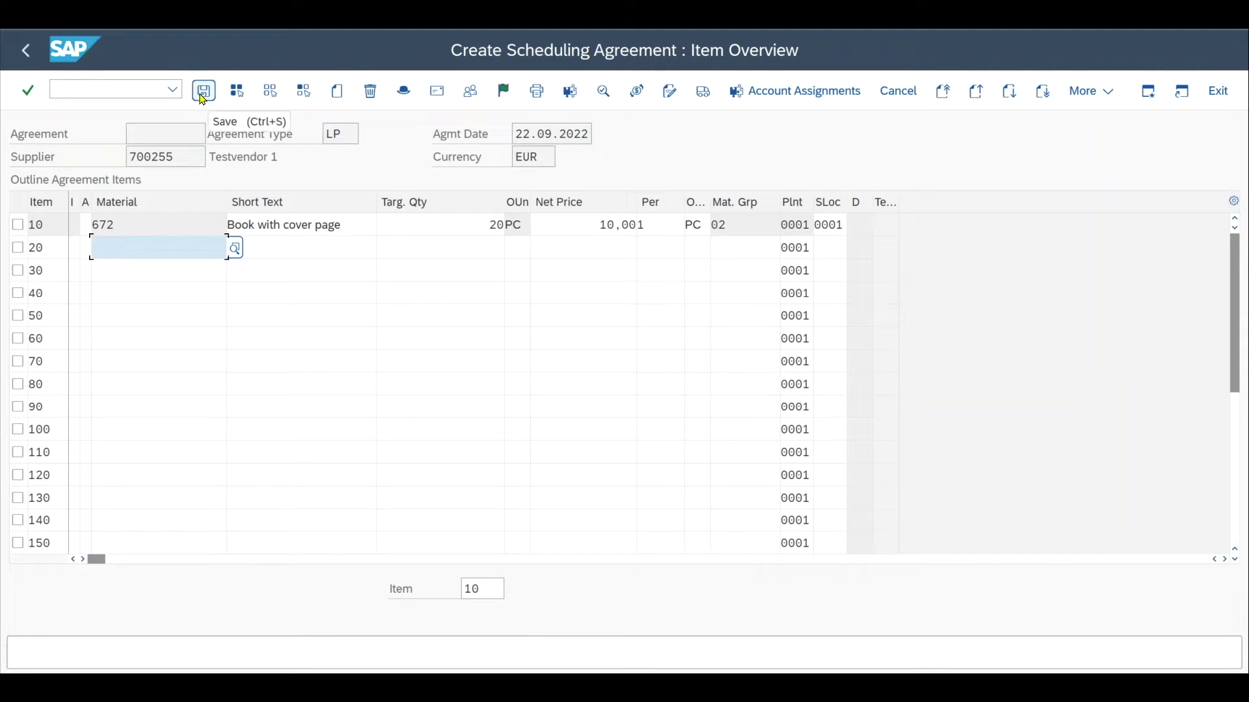
{"action": "left_click", "coordinate": [203, 90]}
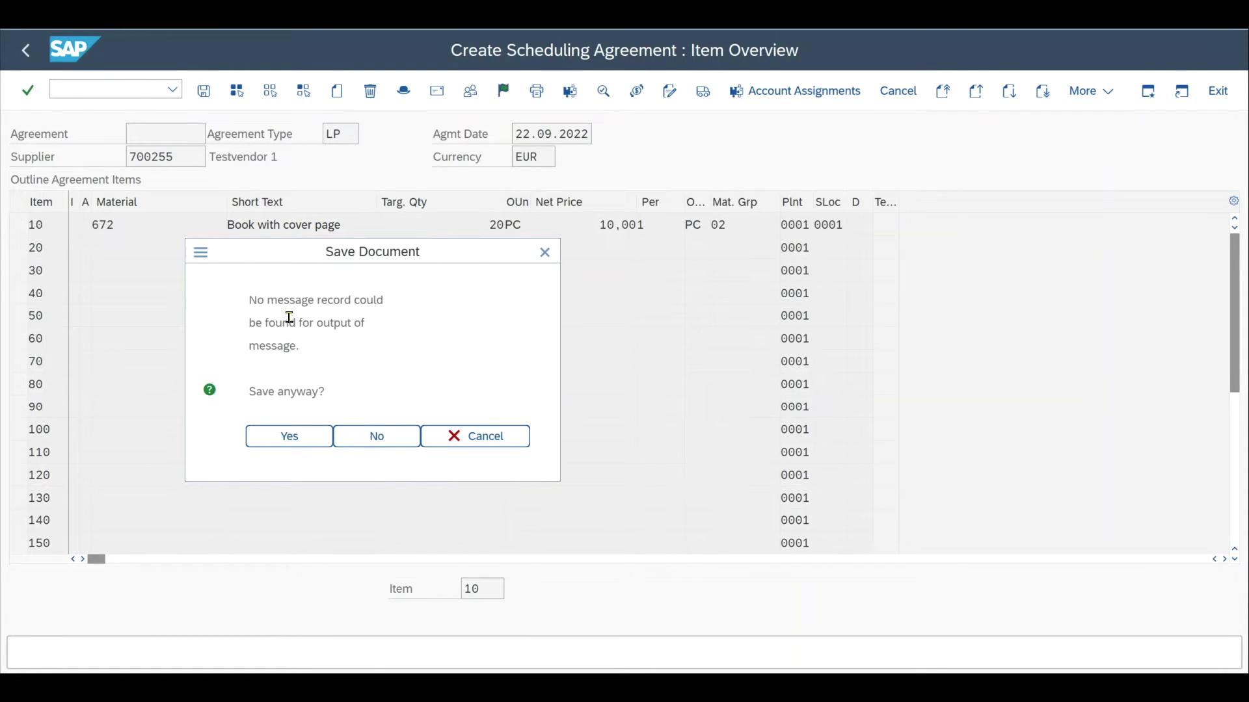
- Read the missing-output warning, then create a new session from the save dialog's menu
{"action": "left_click_drag", "start_coordinate": [245, 300], "coordinate": [382, 329]}
{"action": "left_click", "coordinate": [294, 346]}
{"action": "left_click_drag", "start_coordinate": [295, 345], "coordinate": [245, 309]}
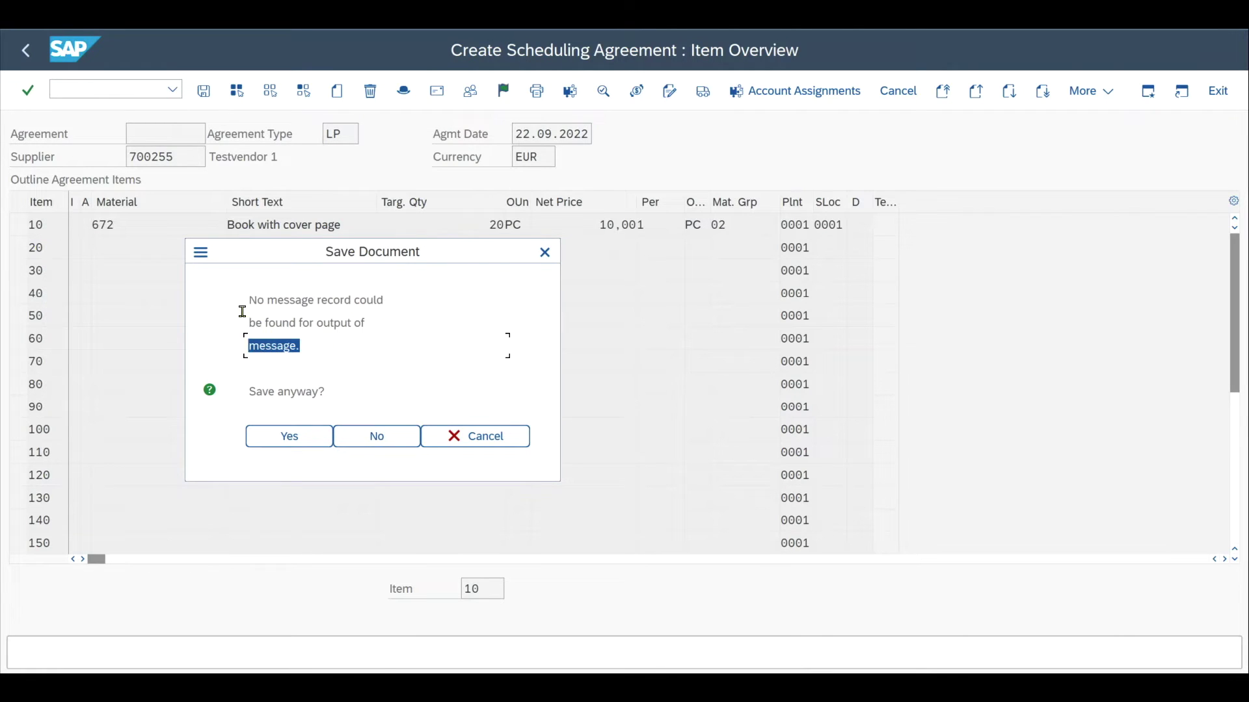
{"action": "left_click", "coordinate": [326, 338]}
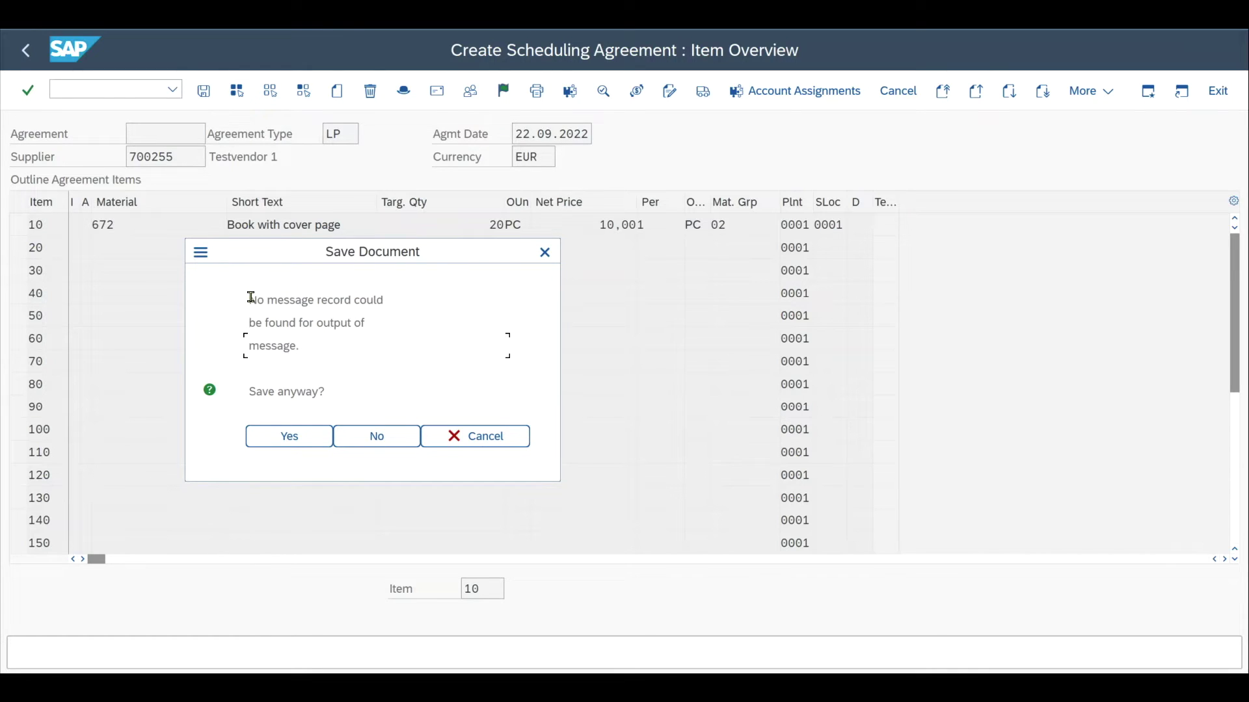
{"action": "left_click_drag", "start_coordinate": [248, 297], "coordinate": [245, 352]}
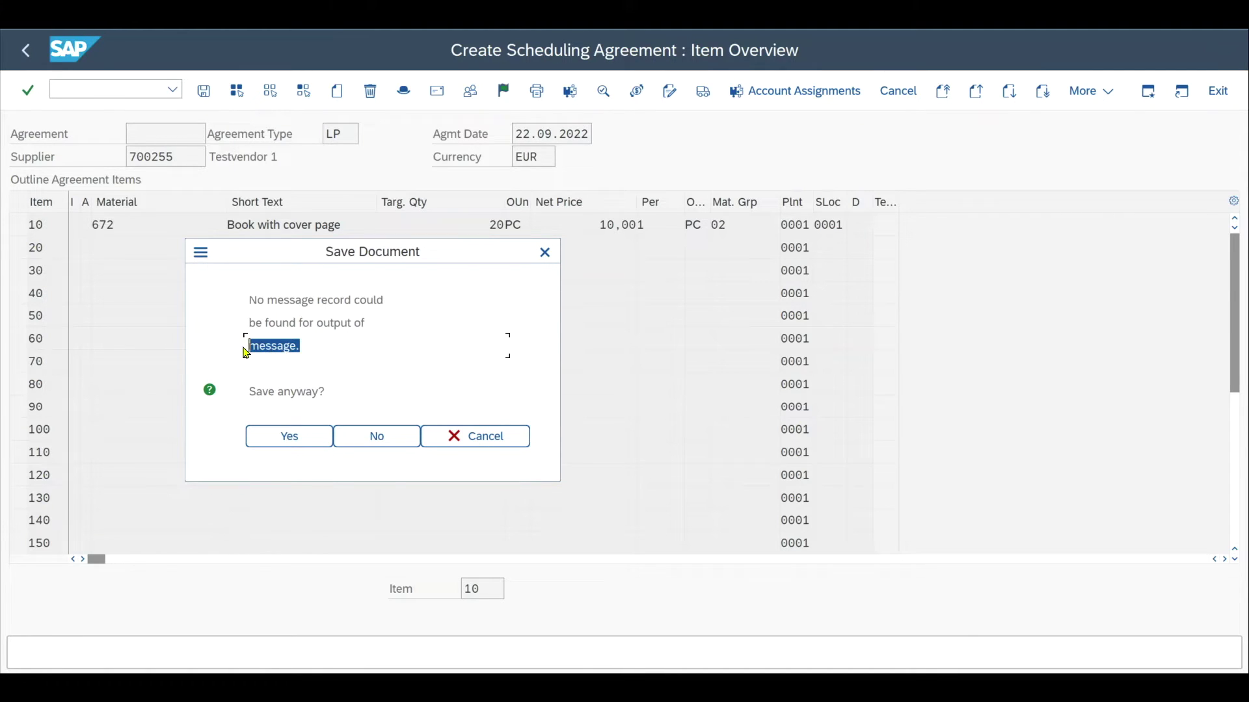
{"action": "left_click", "coordinate": [355, 324]}
{"action": "left_click", "coordinate": [202, 256]}
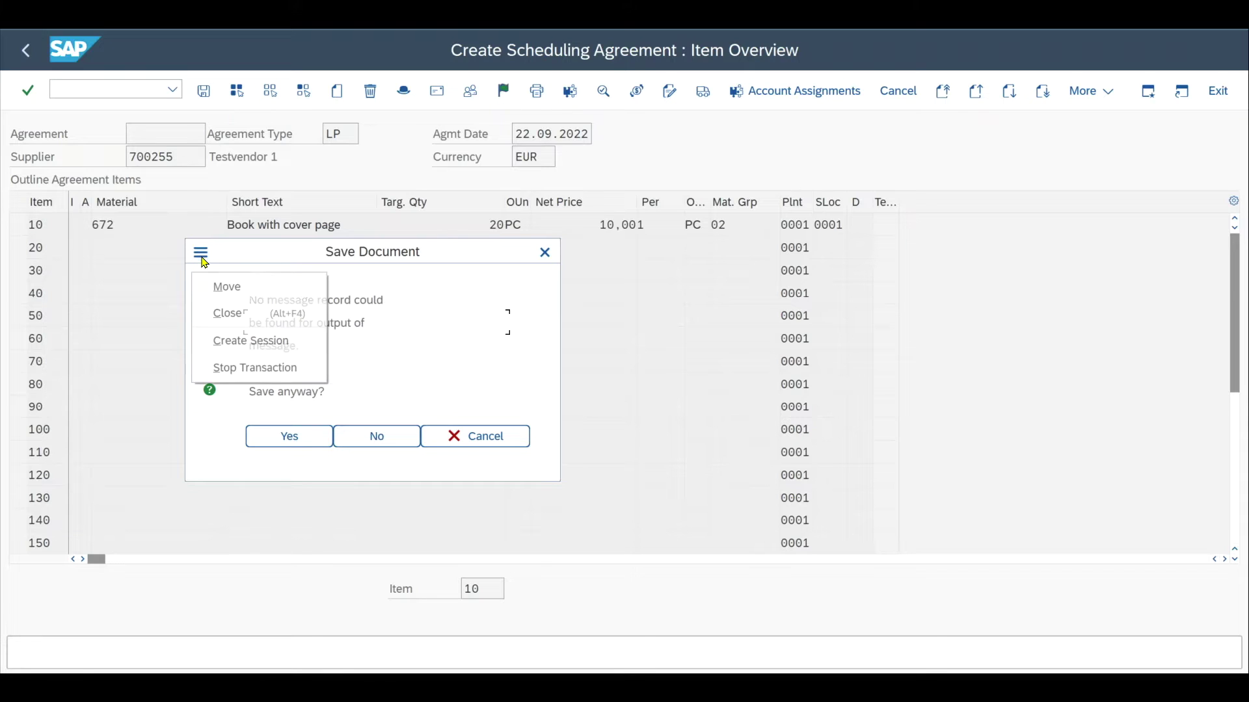
{"action": "left_click", "coordinate": [253, 340]}
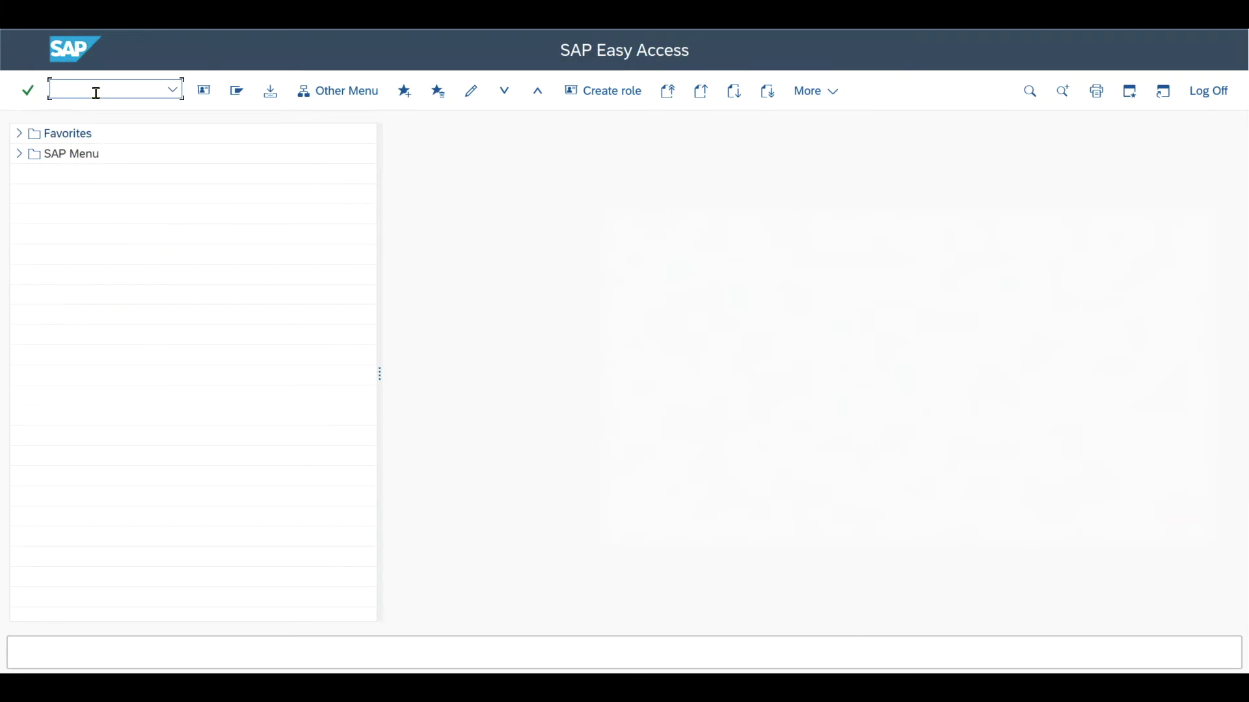
- Run NACE, choose application EV, and open condition records for output type NEU
{"action": "type", "text": "nace"}
{"action": "key", "text": "Return"}
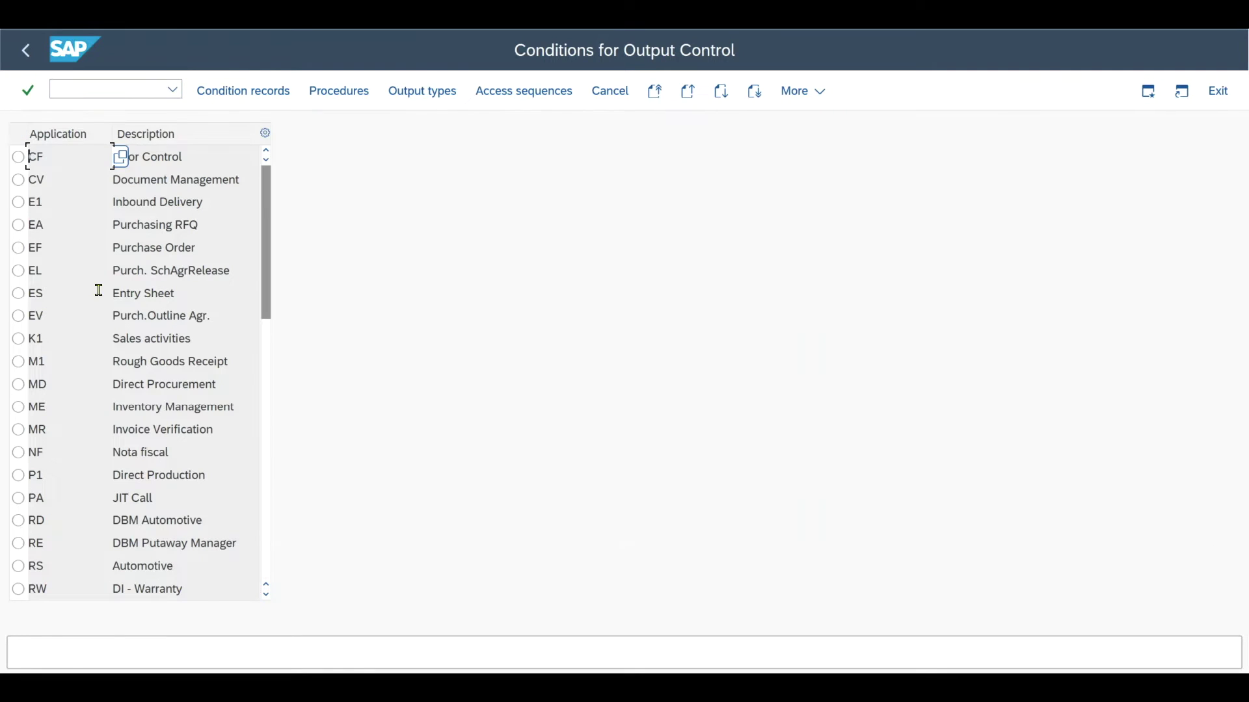
{"action": "left_click", "coordinate": [18, 316]}
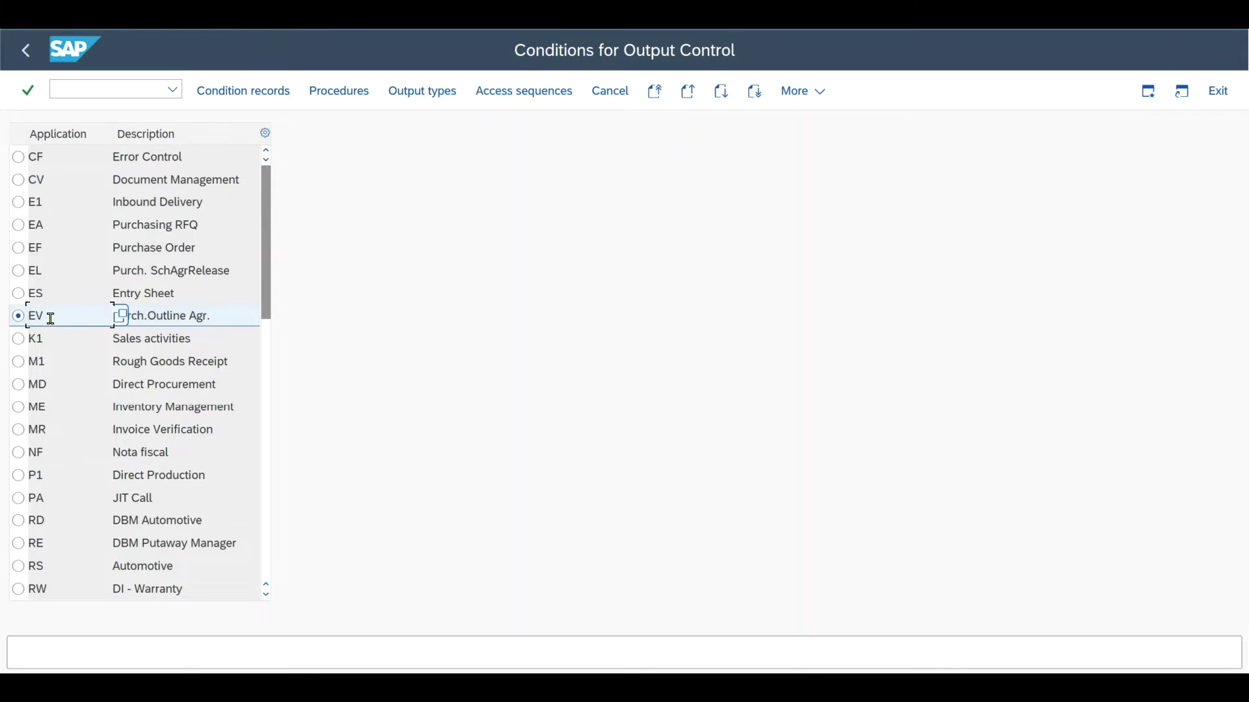
{"action": "left_click", "coordinate": [246, 96]}
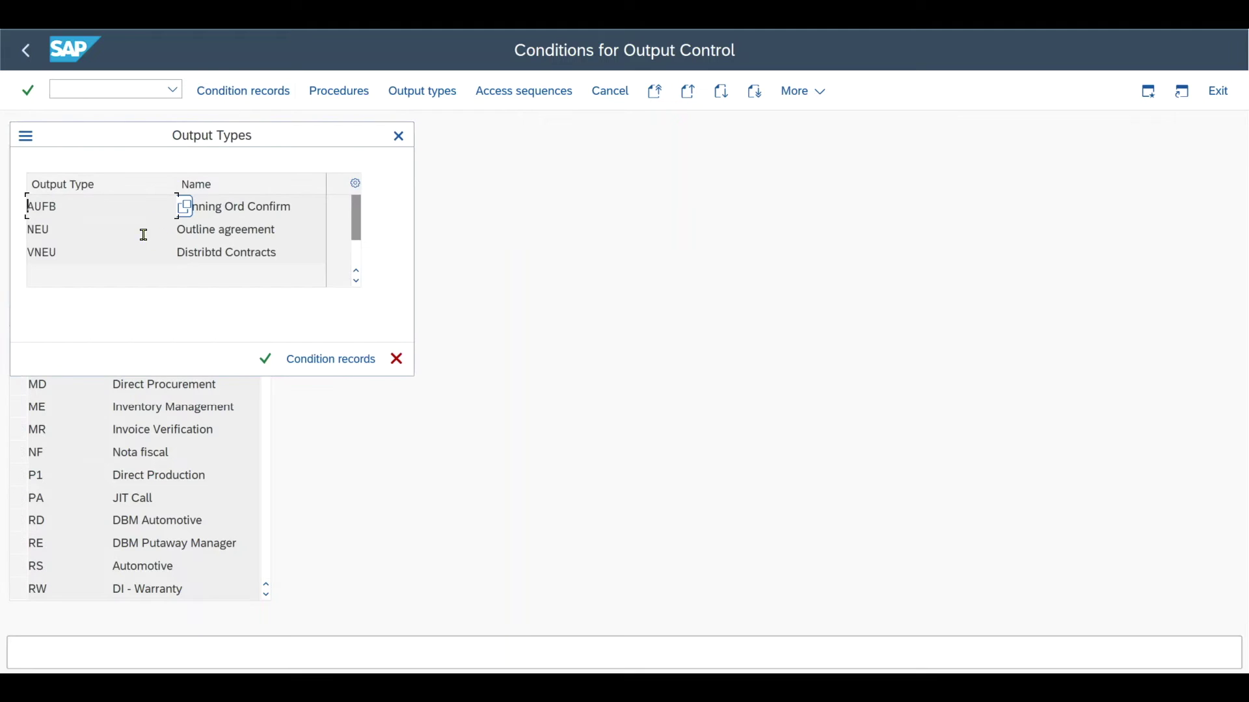
{"action": "left_click_drag", "start_coordinate": [65, 234], "coordinate": [19, 238]}
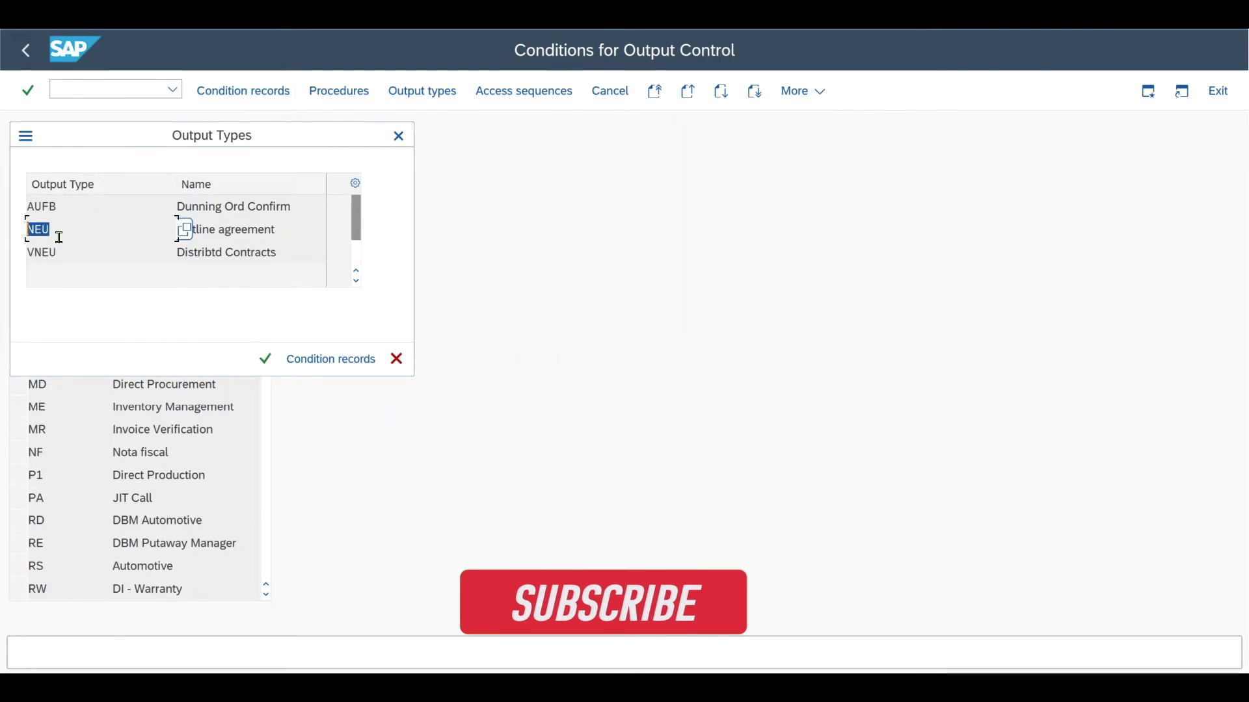
{"action": "double_click", "coordinate": [70, 232]}
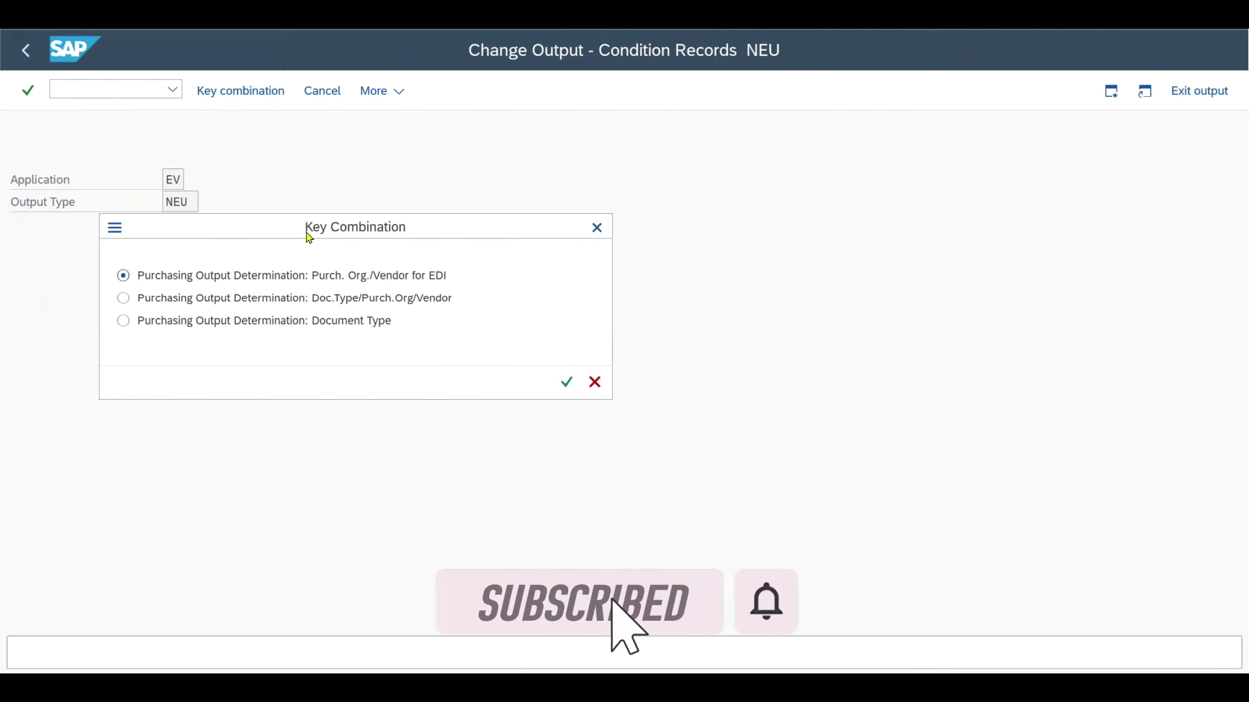
- Choose the Doc.Type/Purch.Org/Vendor key combination and create a new output condition record
{"action": "left_click_drag", "start_coordinate": [309, 238], "coordinate": [334, 289]}
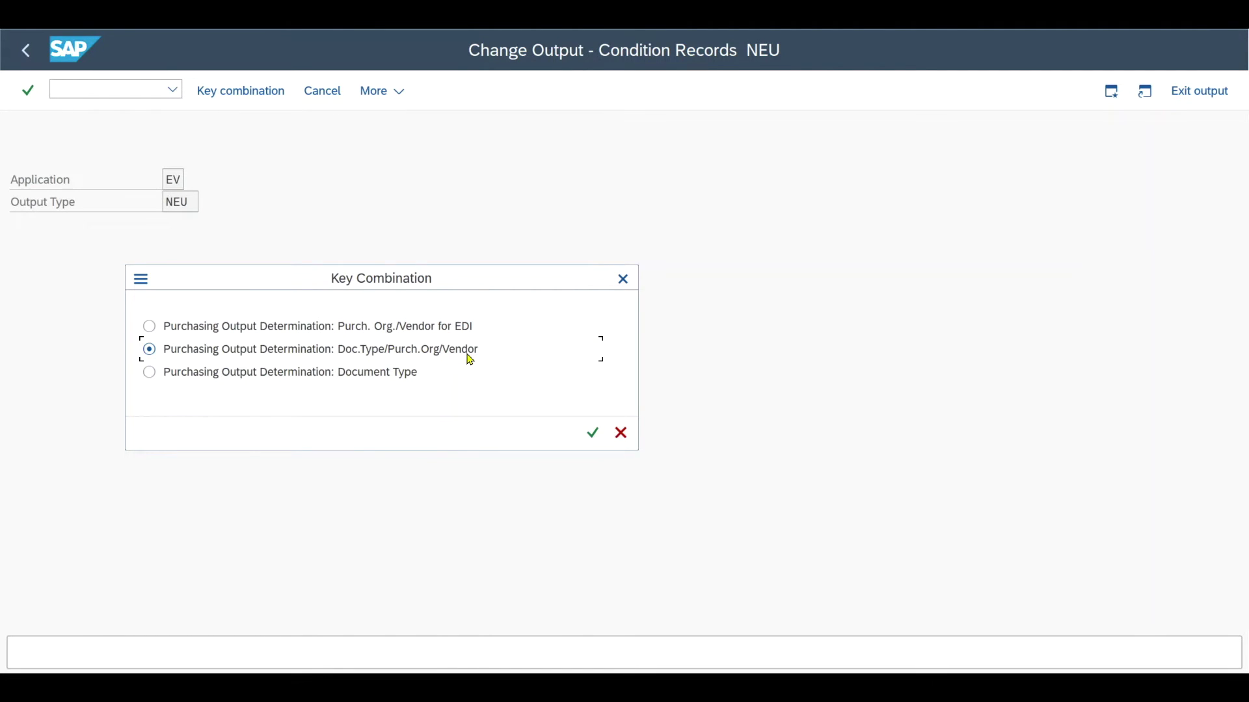
{"action": "left_click", "coordinate": [592, 438]}
{"action": "left_click", "coordinate": [551, 97]}
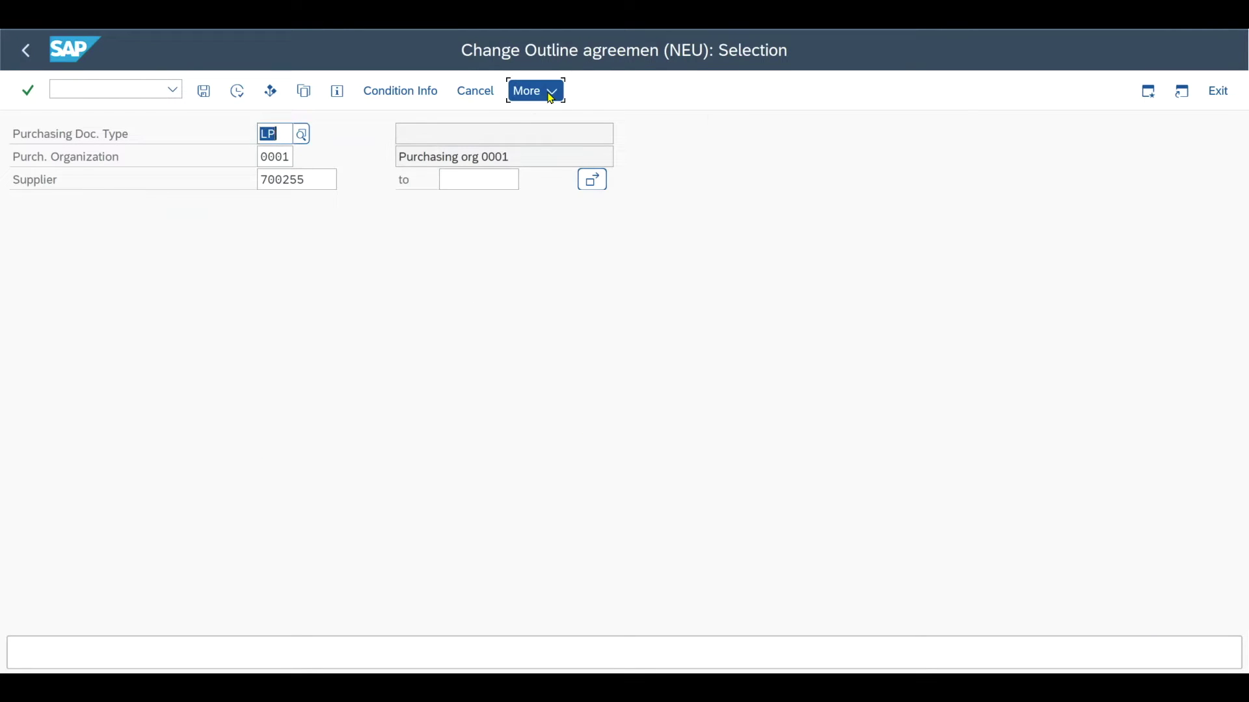
{"action": "mouse_move", "coordinate": [593, 118]}
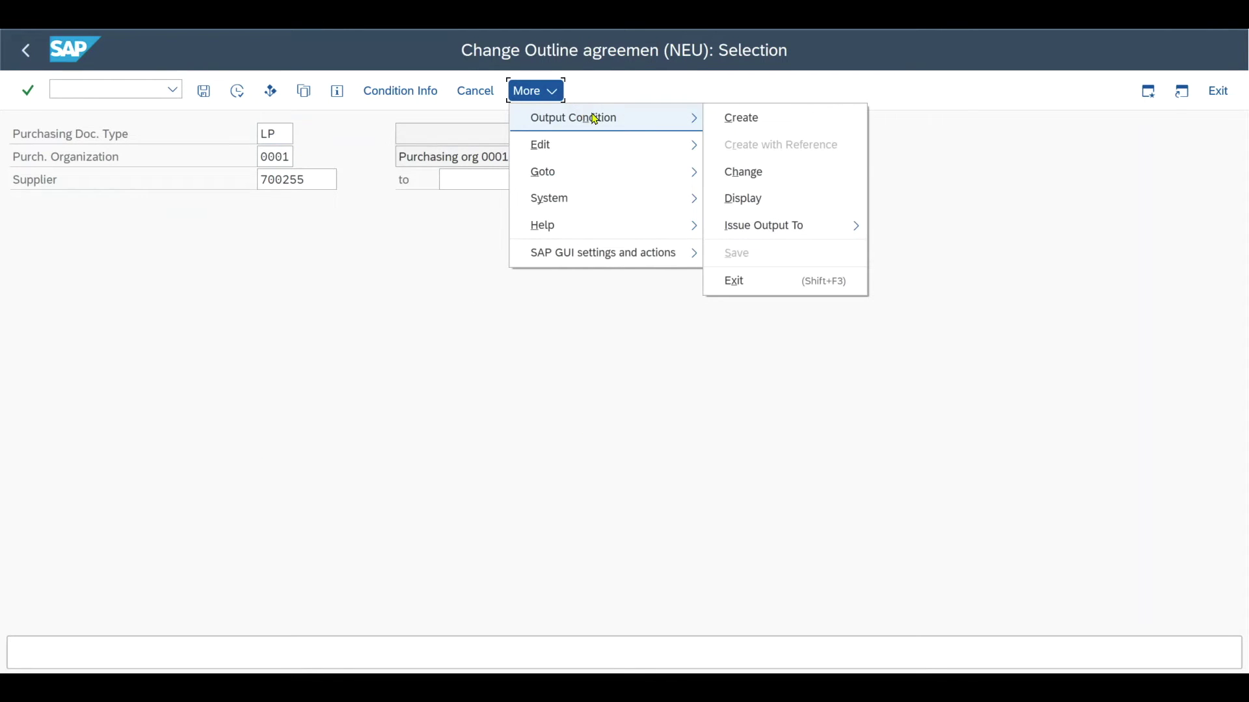
{"action": "left_click", "coordinate": [765, 128]}
{"action": "left_click_drag", "start_coordinate": [74, 248], "coordinate": [22, 248]}
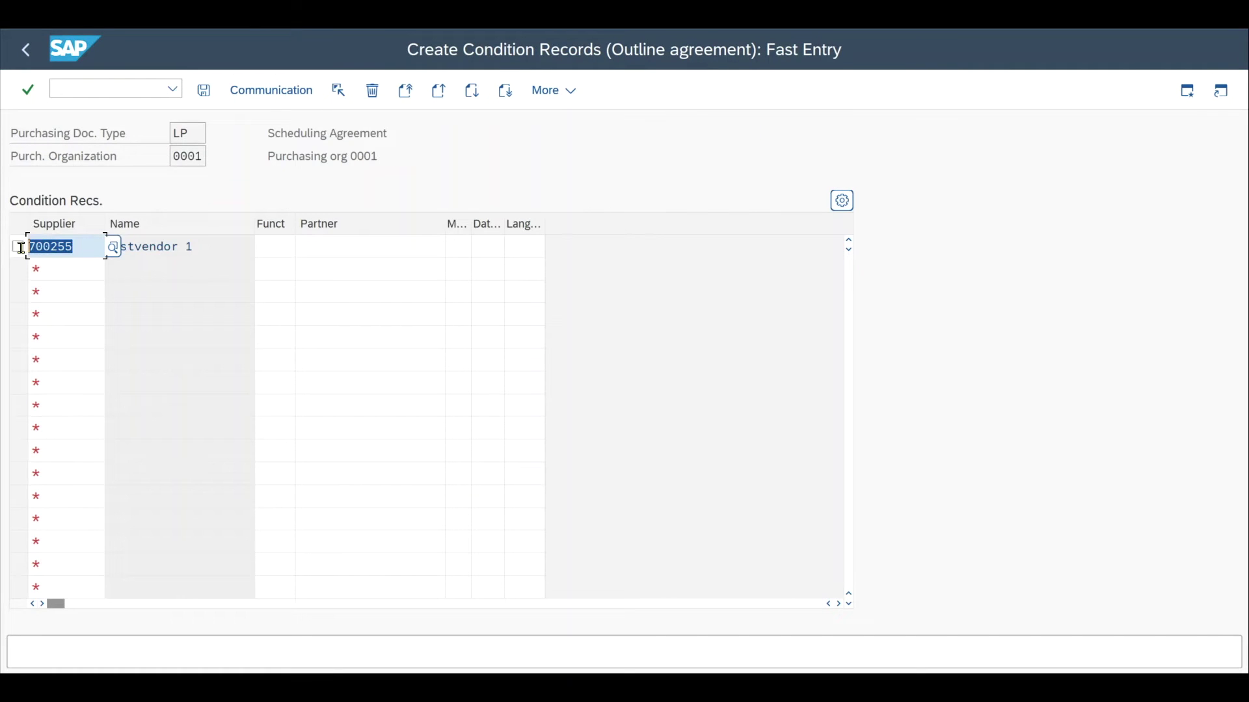
- Set partner function VN, medium 1, dispatch timing 4 and language EN
{"action": "left_click", "coordinate": [271, 247]}
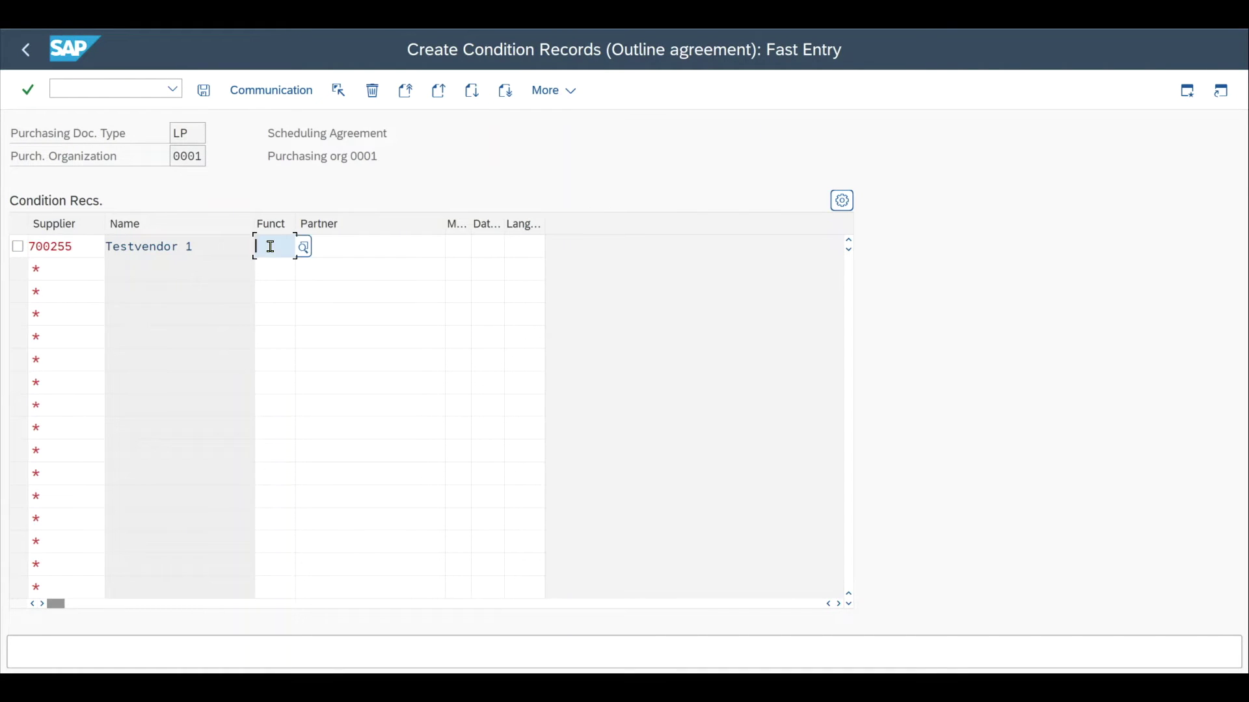
{"action": "left_click", "coordinate": [282, 268]}
{"action": "left_click", "coordinate": [455, 247]}
{"action": "left_click", "coordinate": [469, 274]}
{"action": "left_click", "coordinate": [490, 246]}
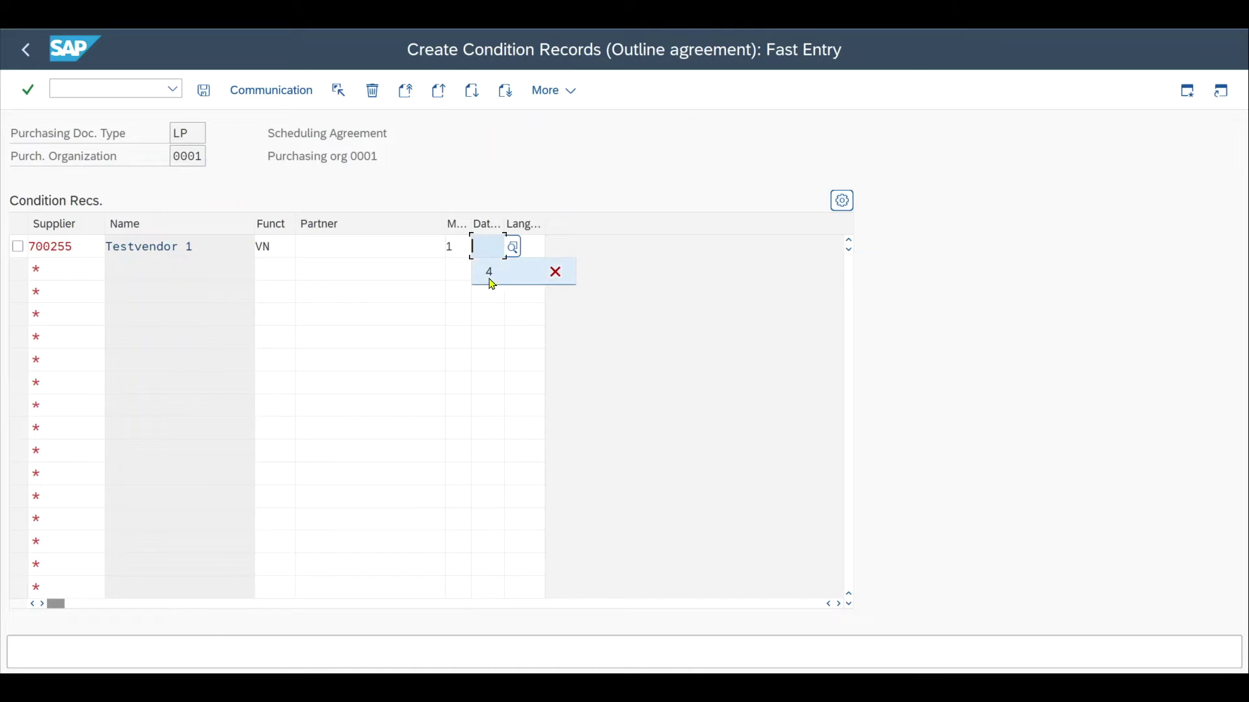
{"action": "left_click", "coordinate": [500, 272]}
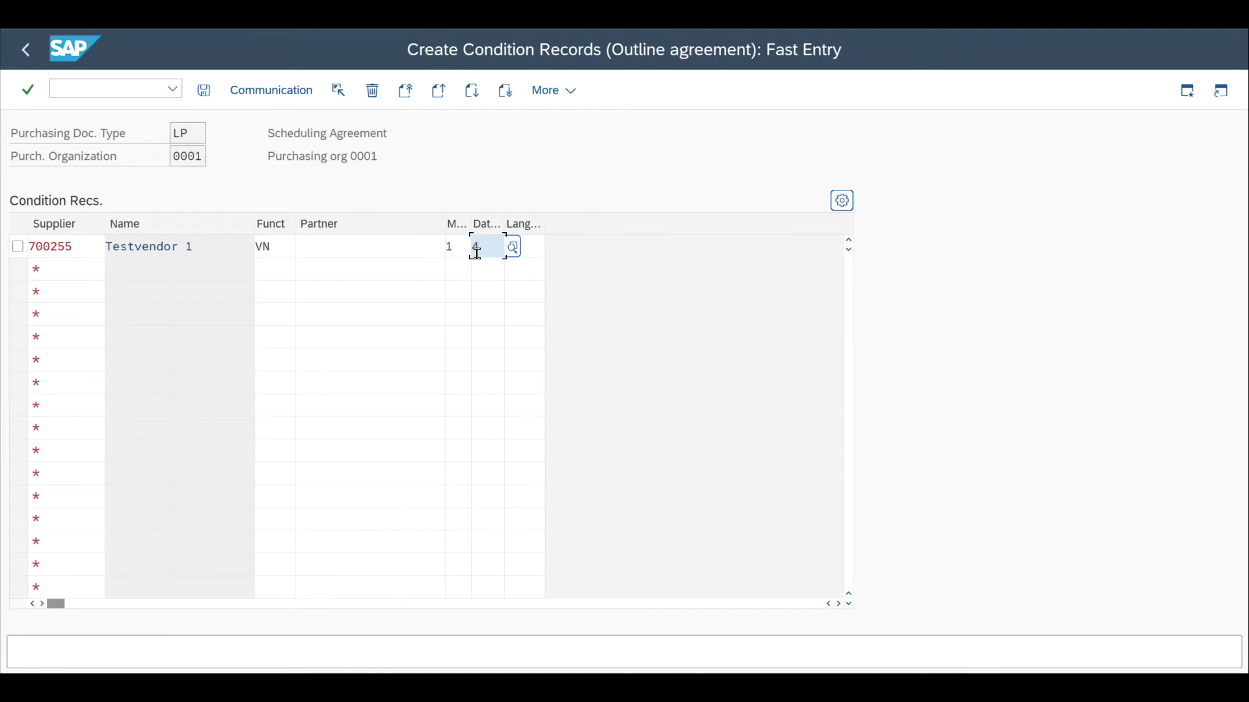
{"action": "left_click", "coordinate": [528, 247]}
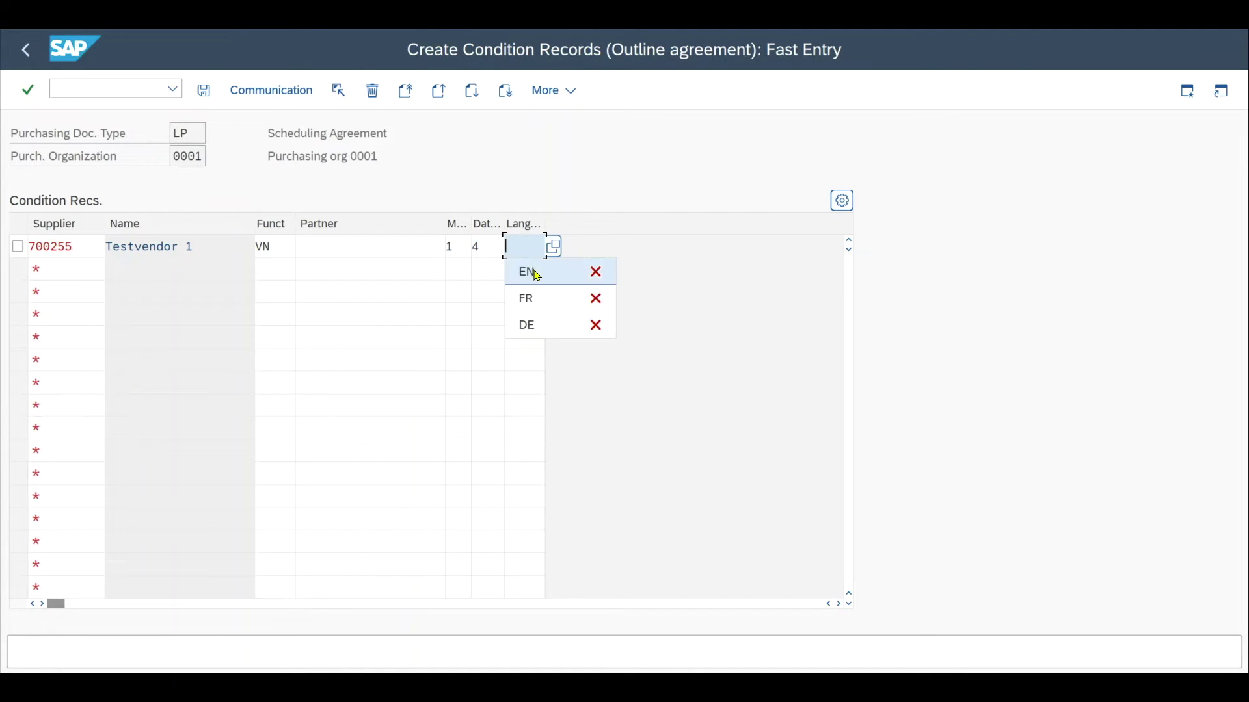
{"action": "left_click", "coordinate": [537, 275]}
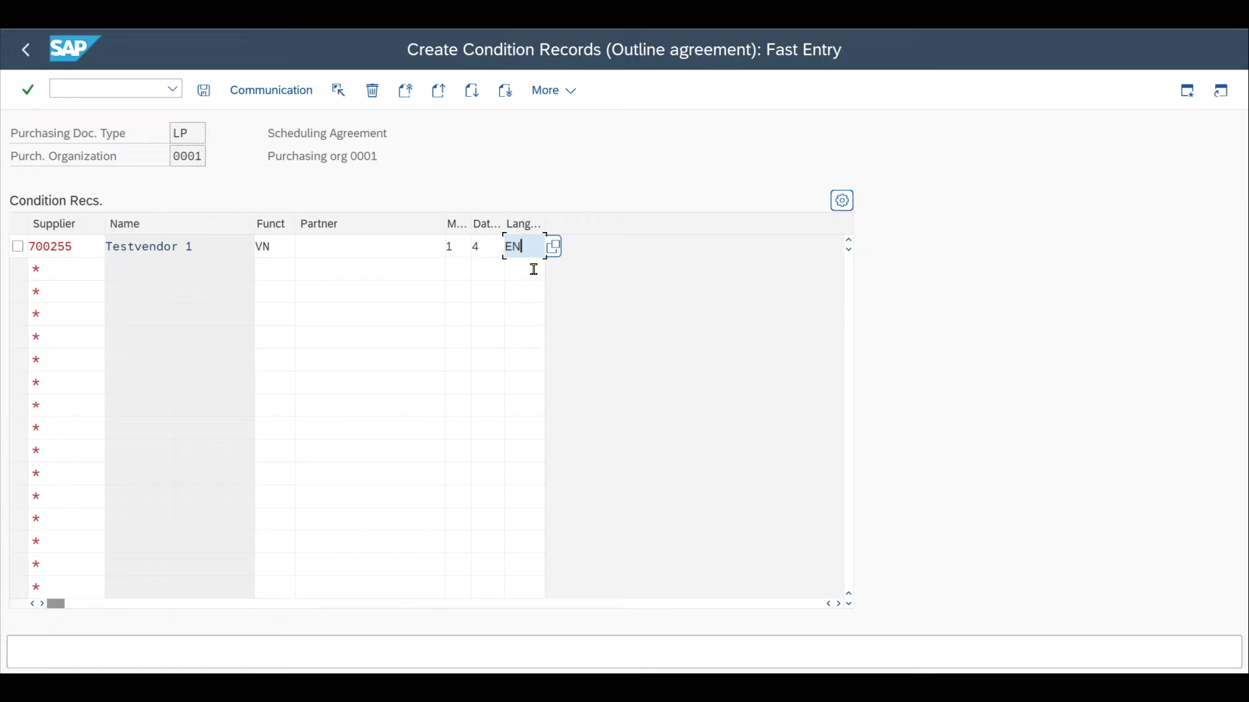
- Set output device LP01 in the record's communication settings and save the record
{"action": "left_click", "coordinate": [20, 250]}
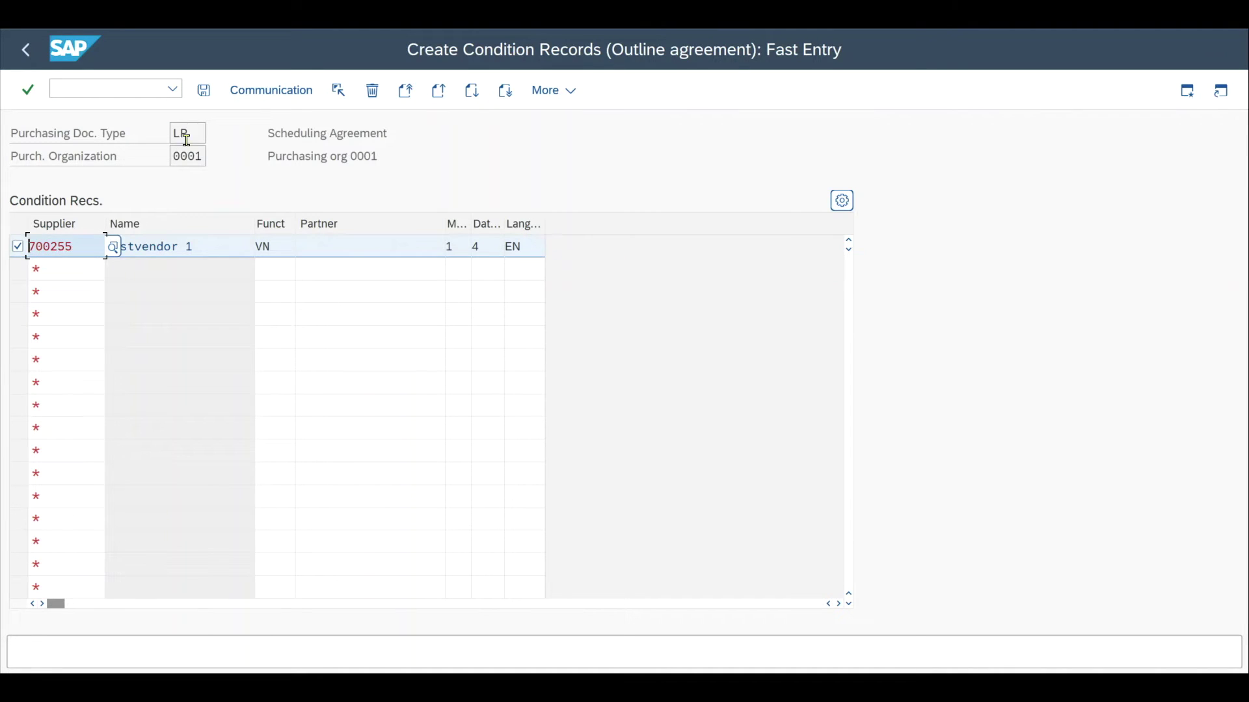
{"action": "left_click", "coordinate": [269, 91]}
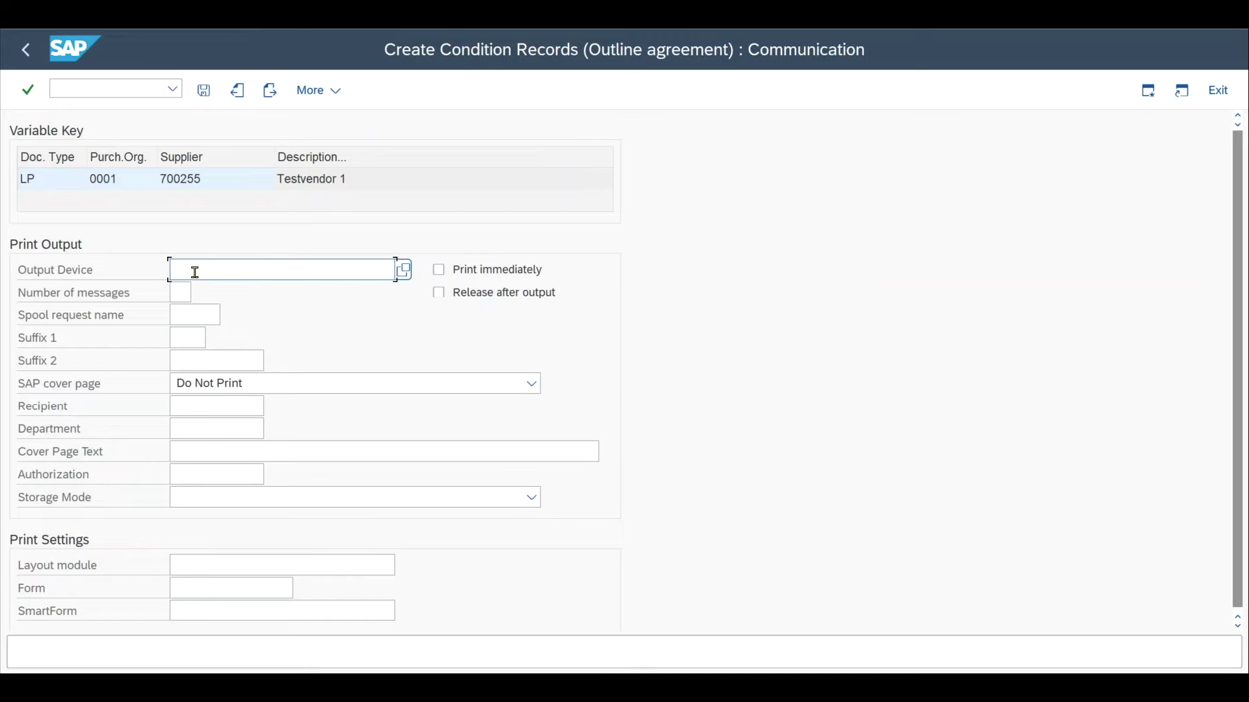
{"action": "left_click", "coordinate": [209, 290]}
{"action": "left_click", "coordinate": [205, 93]}
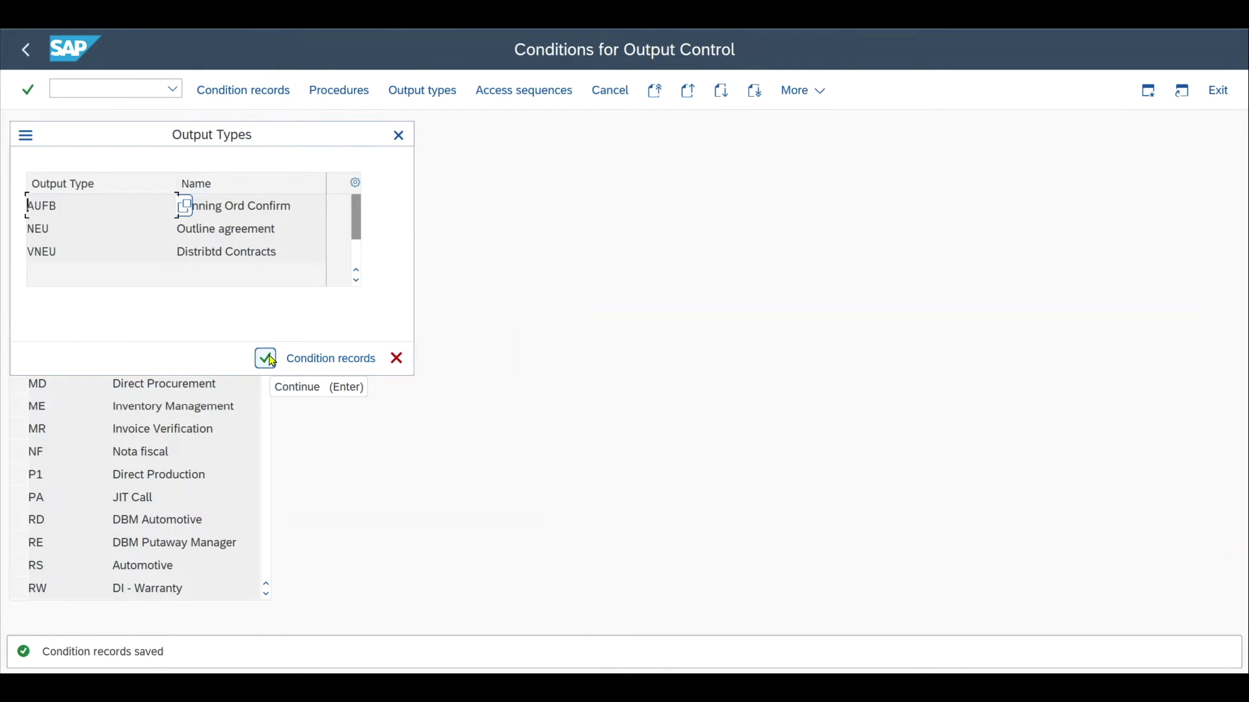
{"action": "left_click", "coordinate": [267, 359]}
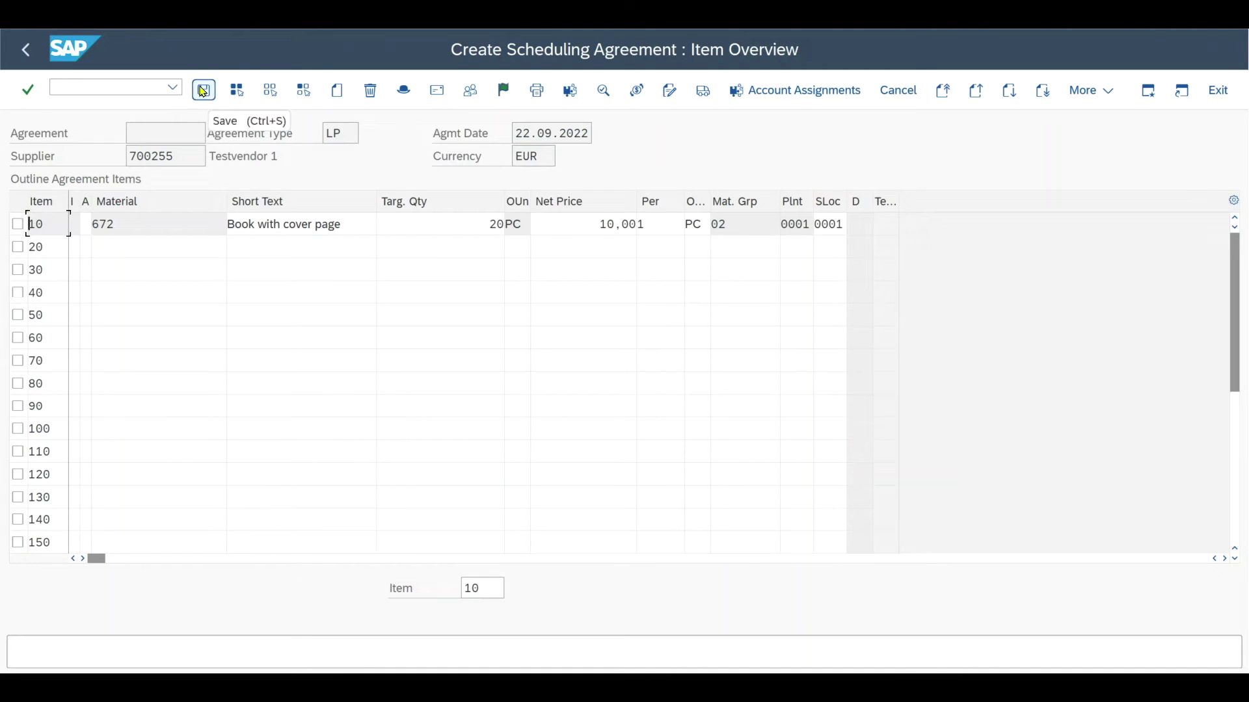
- Save the scheduling agreement and copy its new agreement number
{"action": "left_click", "coordinate": [205, 91]}
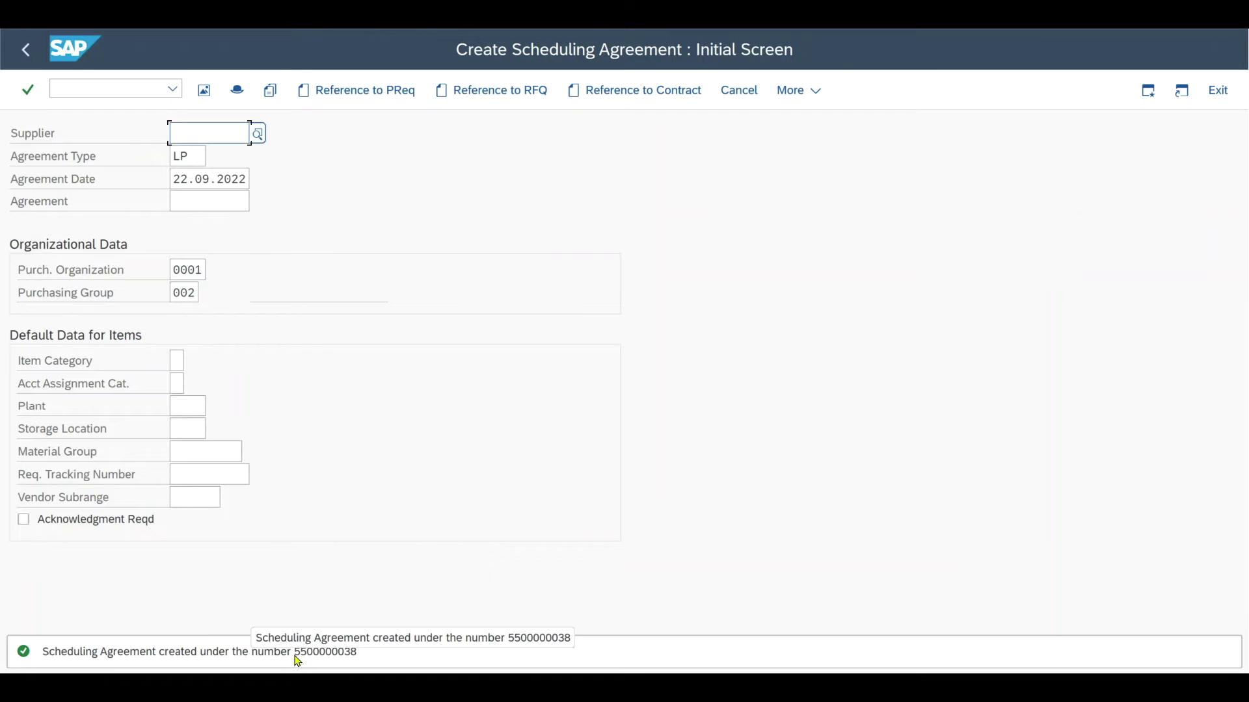
{"action": "left_click_drag", "start_coordinate": [296, 653], "coordinate": [362, 657]}
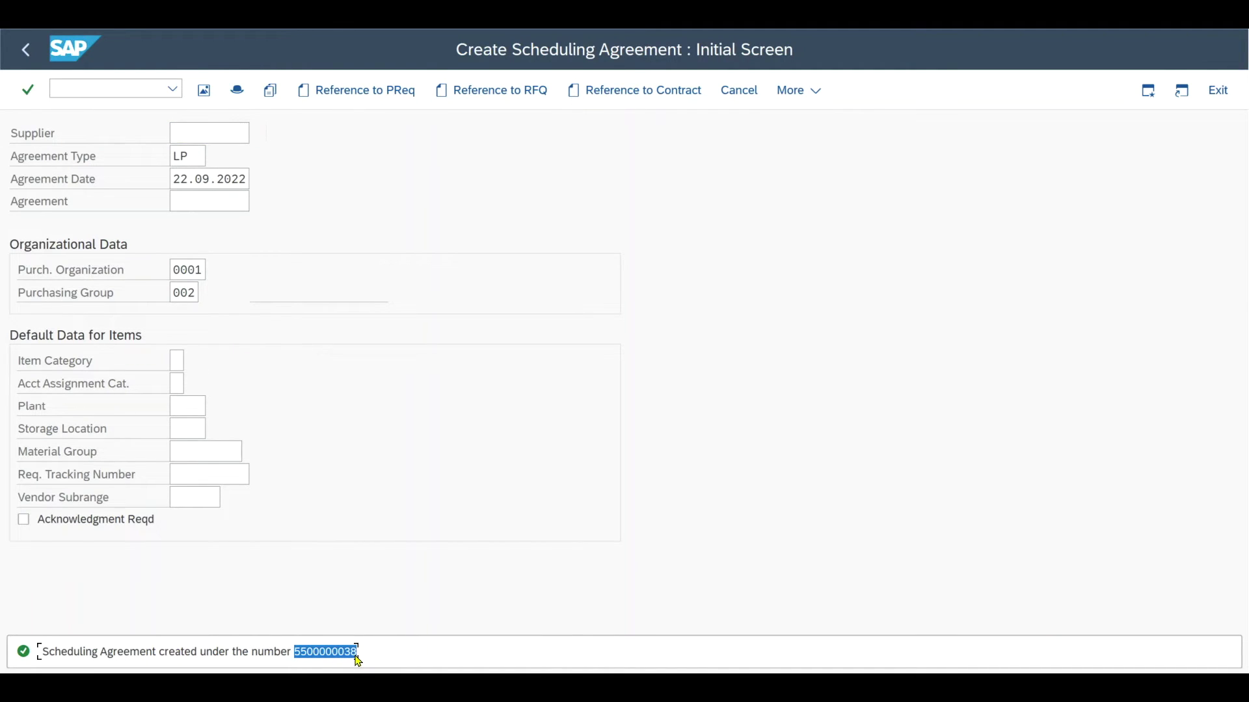
{"action": "left_click", "coordinate": [489, 330]}
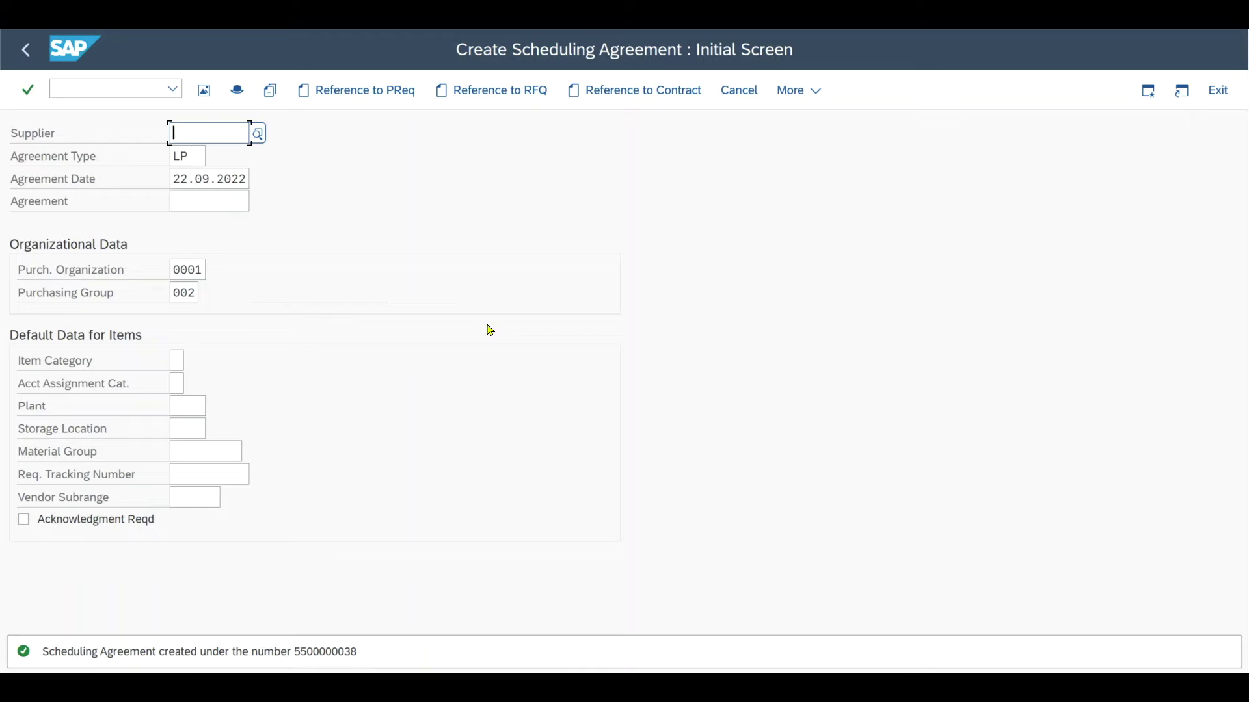
{"action": "left_click", "coordinate": [117, 88]}
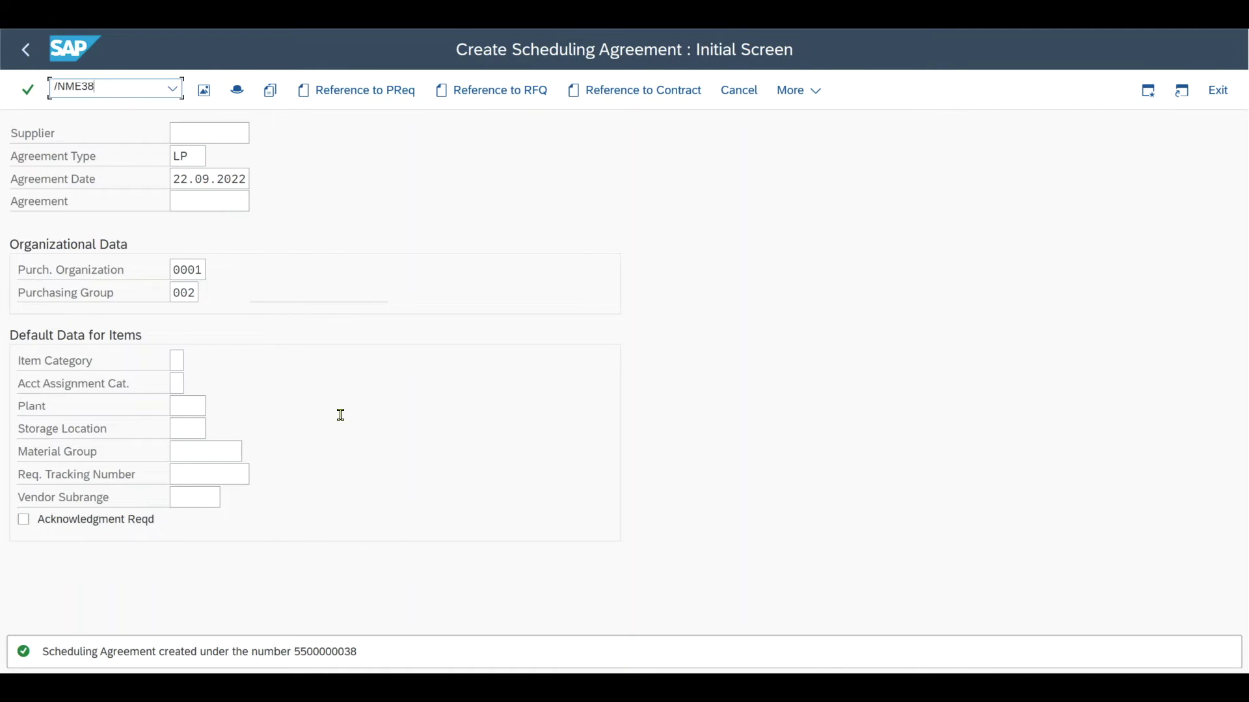
- Open the new agreement in ME38 and go to item 10's delivery schedule
{"action": "key", "text": "Return"}
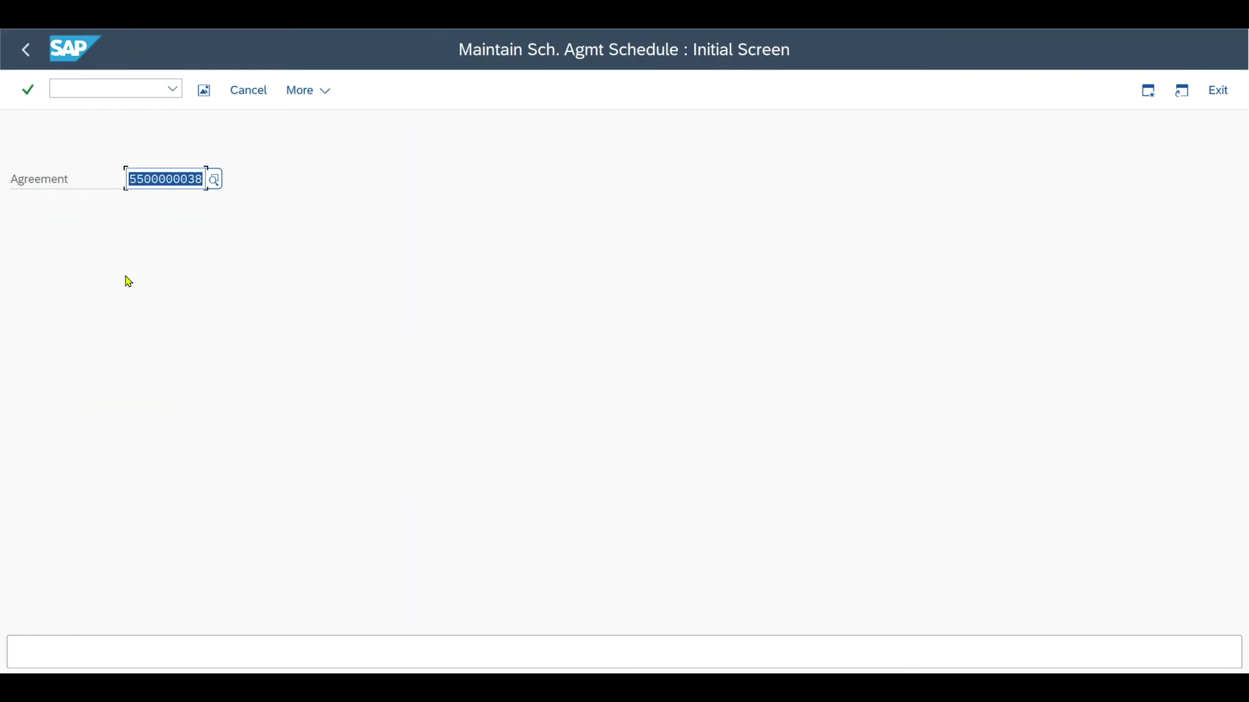
{"action": "key", "text": "Return"}
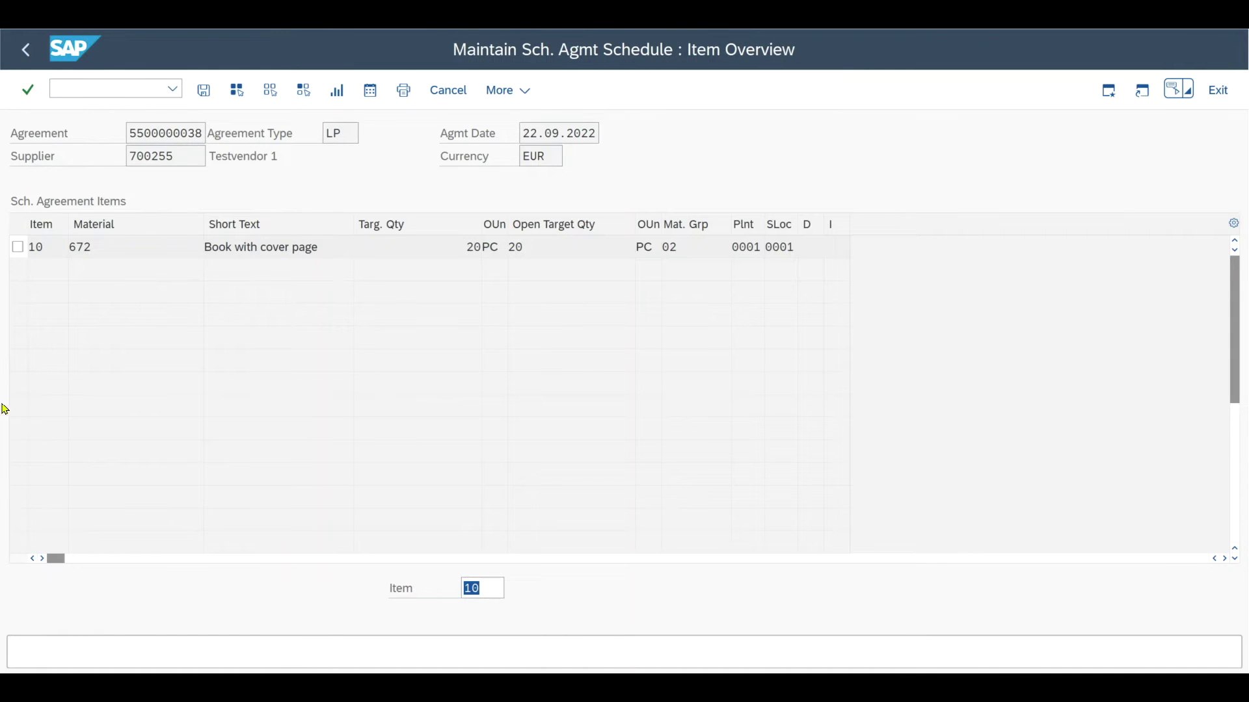
{"action": "left_click", "coordinate": [17, 248]}
{"action": "left_click", "coordinate": [508, 90]}
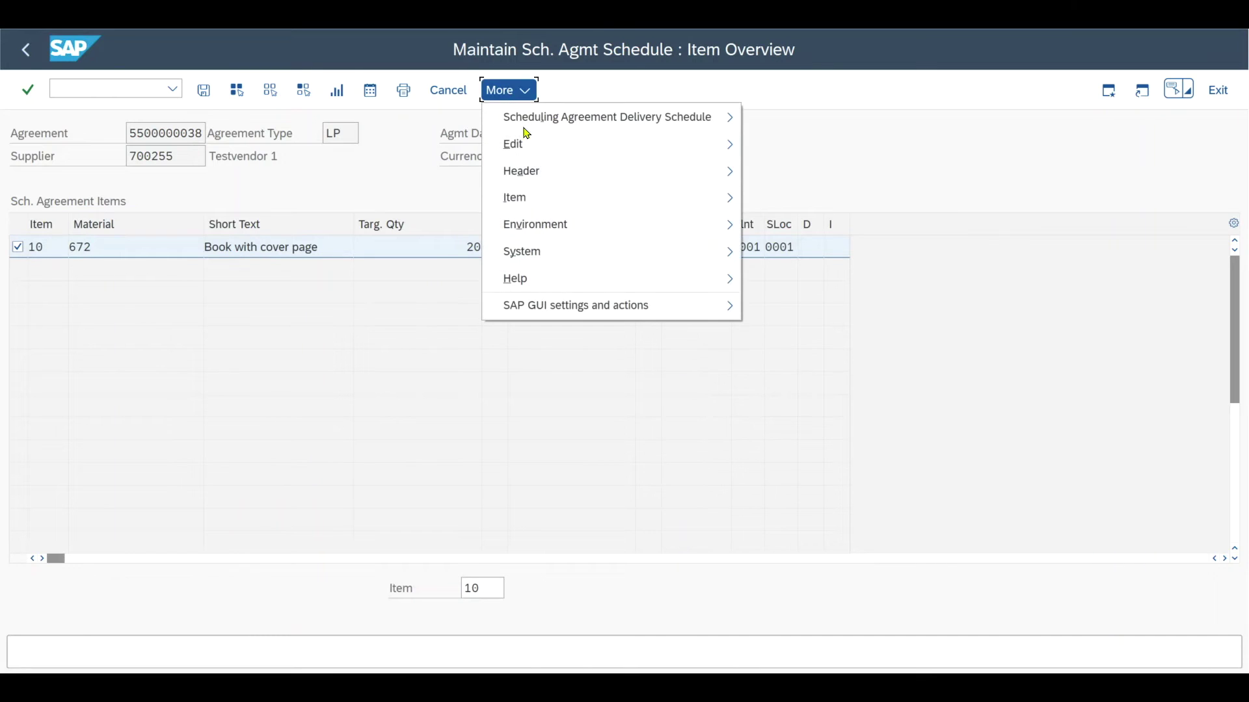
{"action": "mouse_move", "coordinate": [540, 199]}
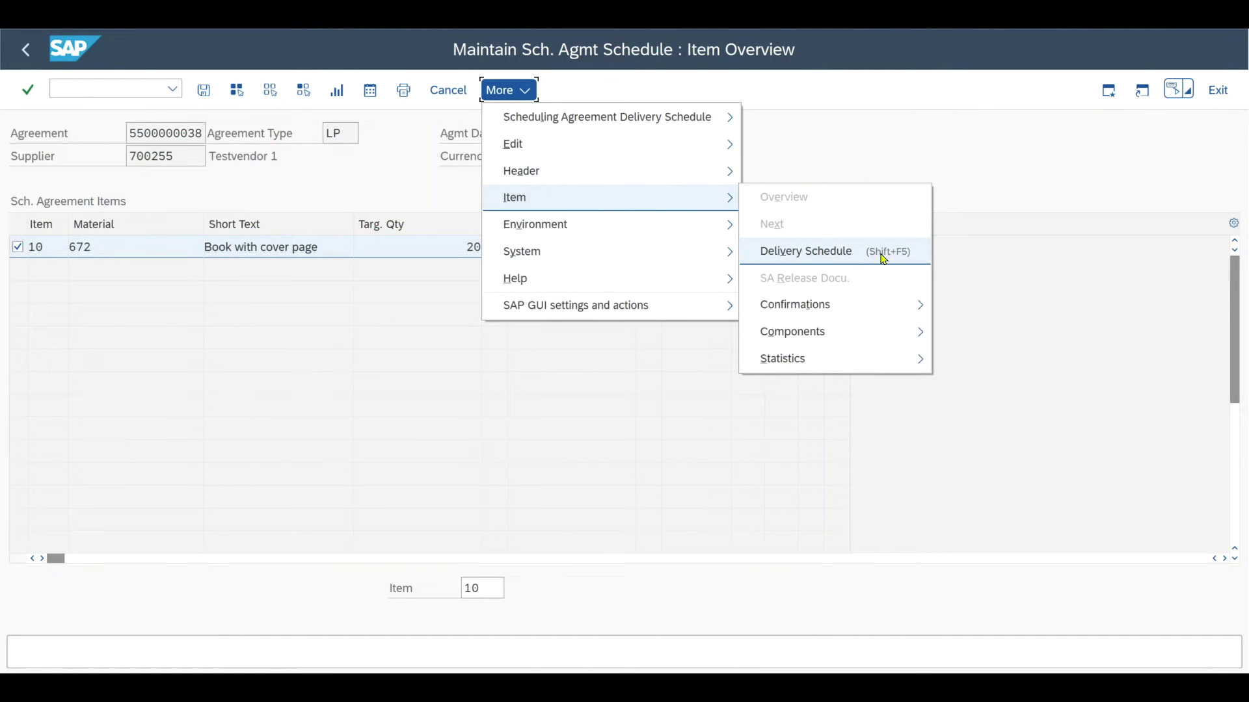
{"action": "left_click", "coordinate": [843, 260]}
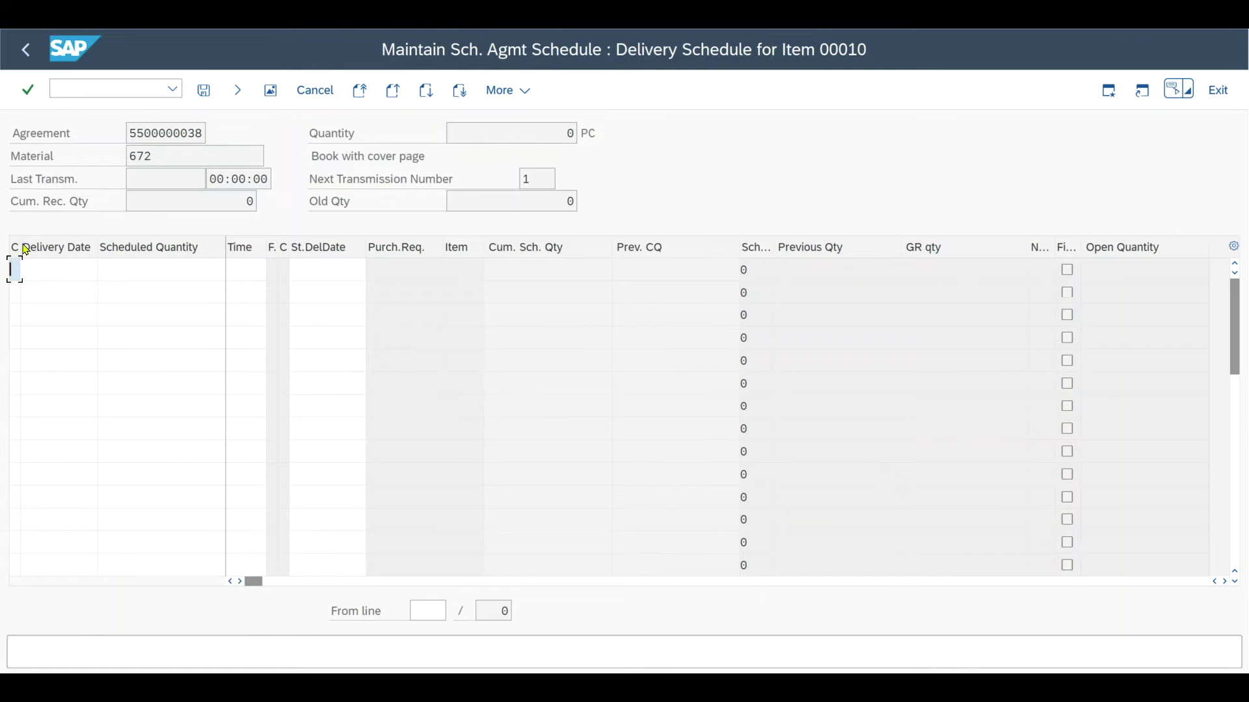
- Add a schedule line with date category D: 10 PC on 28.09.2022 at 10:00
{"action": "left_click_drag", "start_coordinate": [22, 247], "coordinate": [44, 248]}
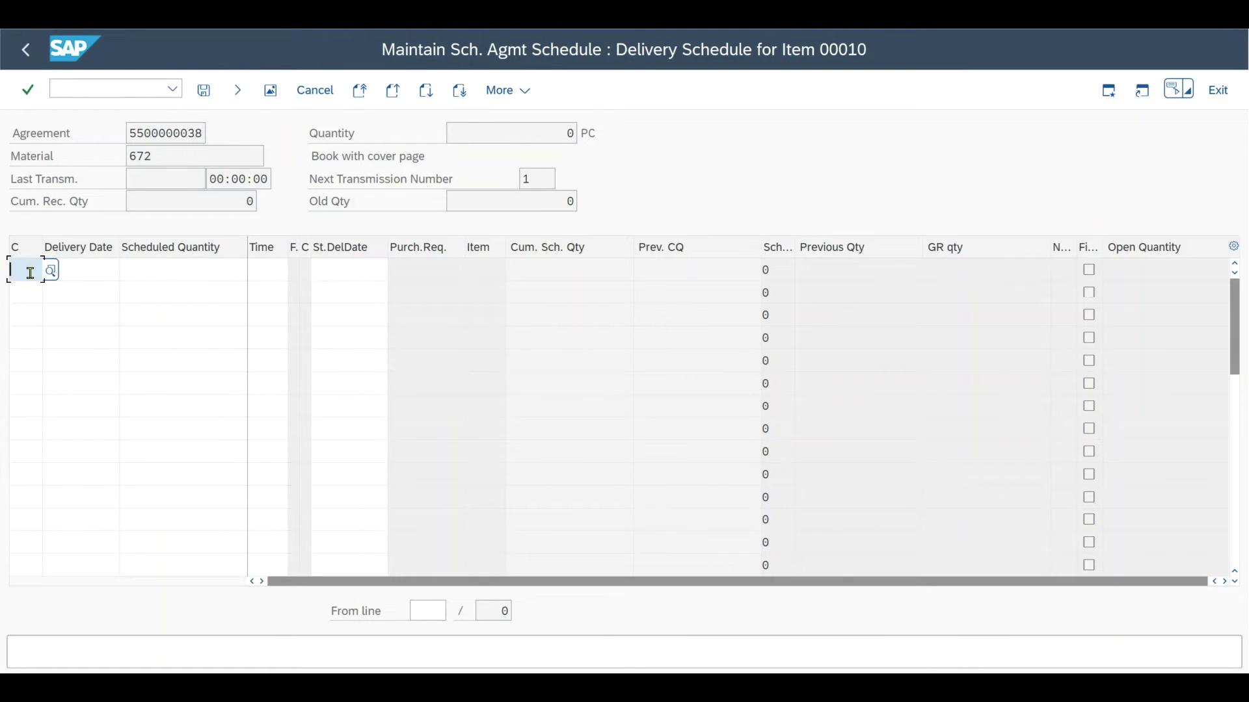
{"action": "left_click", "coordinate": [51, 271]}
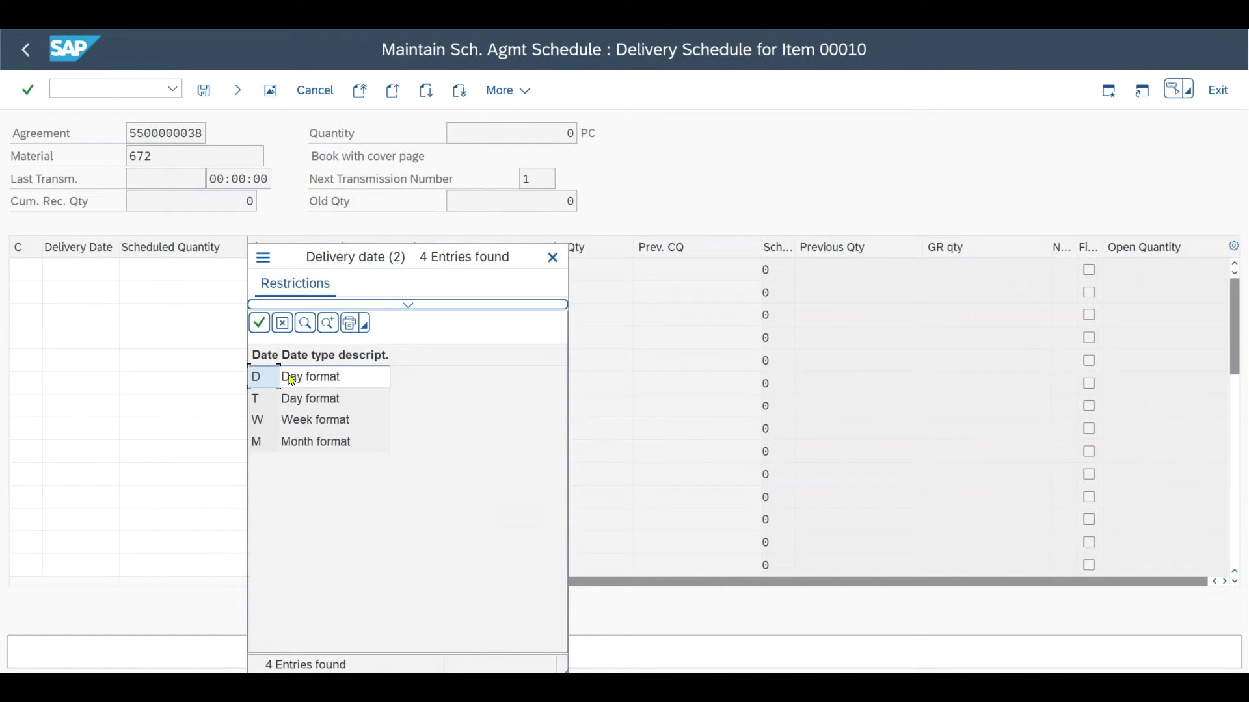
{"action": "left_click", "coordinate": [313, 376]}
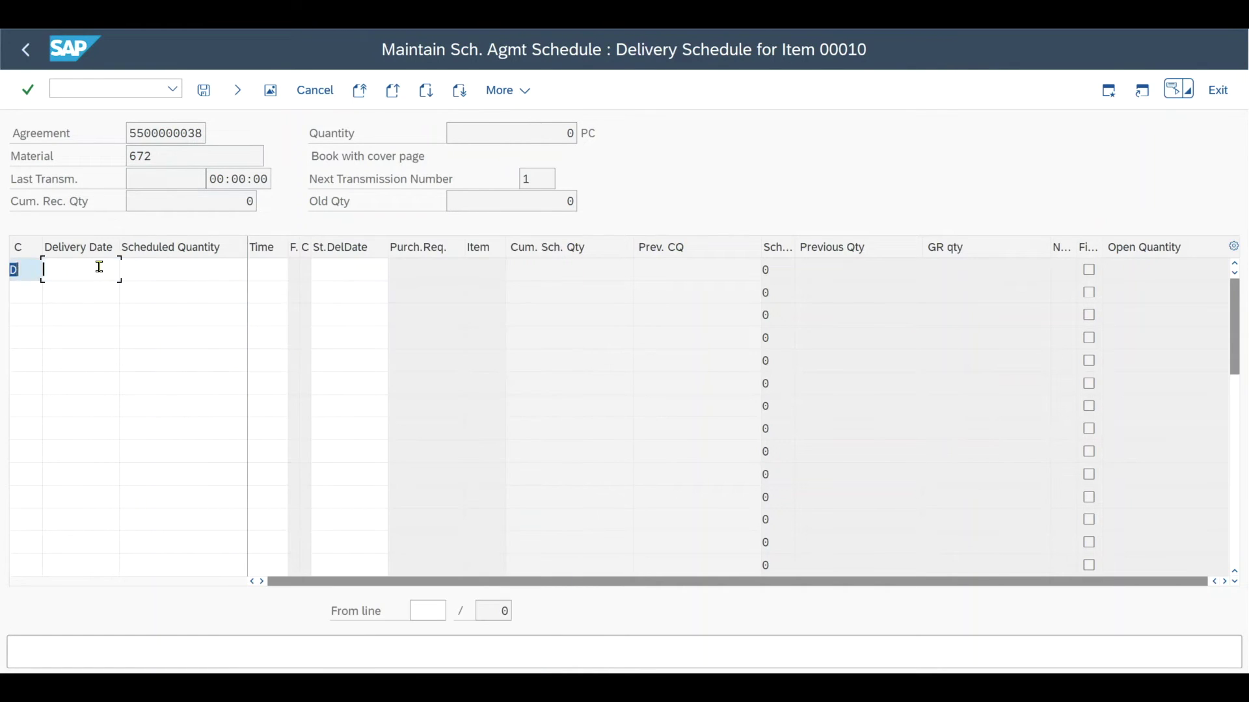
{"action": "left_click", "coordinate": [125, 271]}
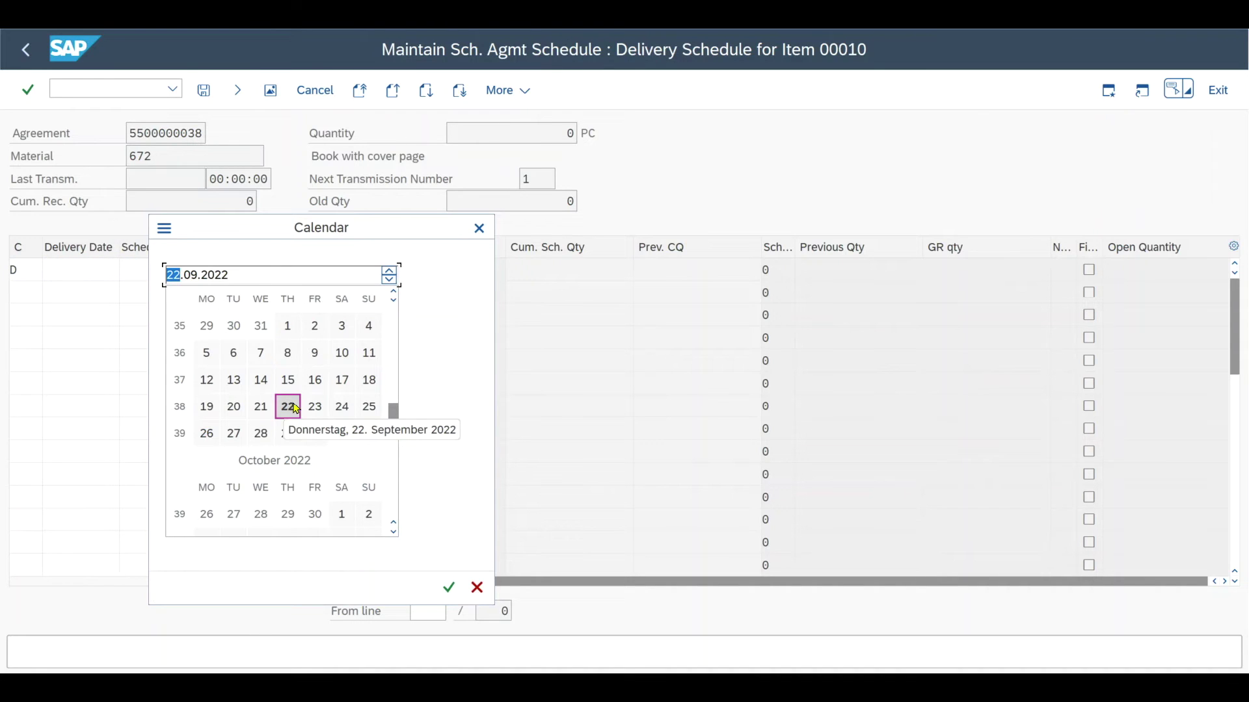
{"action": "double_click", "coordinate": [261, 434]}
{"action": "left_click", "coordinate": [200, 280]}
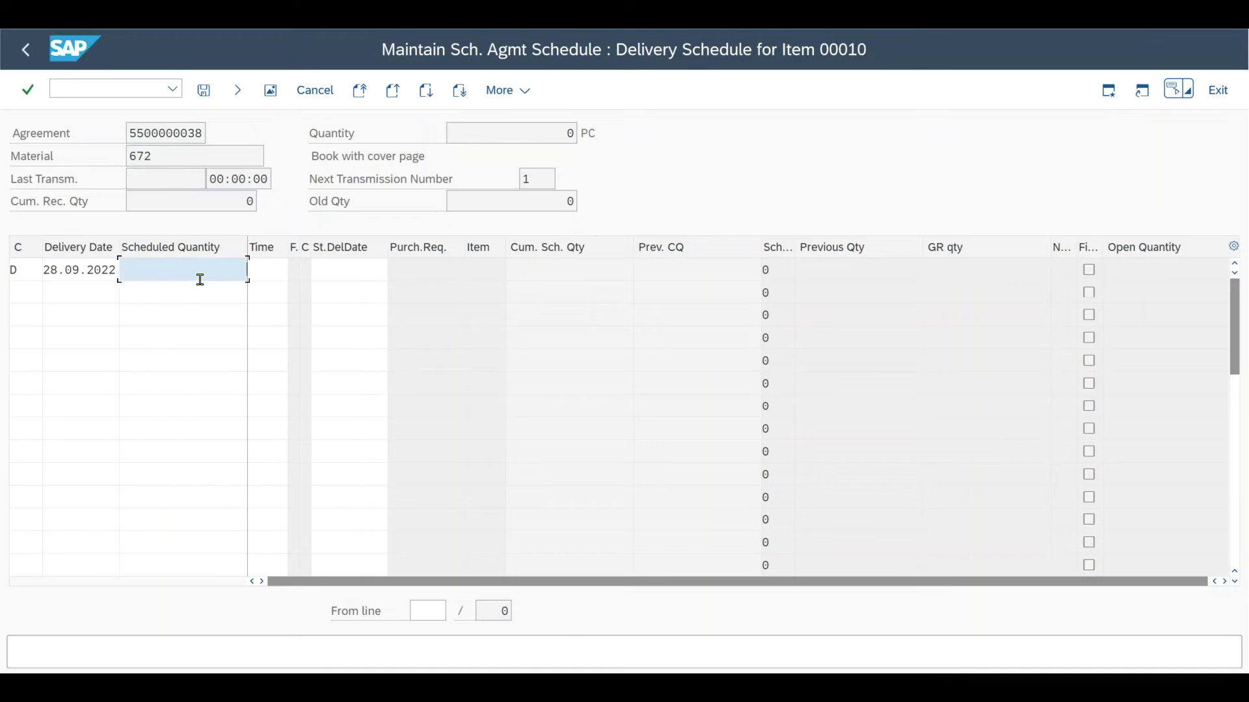
{"action": "type", "text": "10"}
{"action": "key", "text": "Tab"}
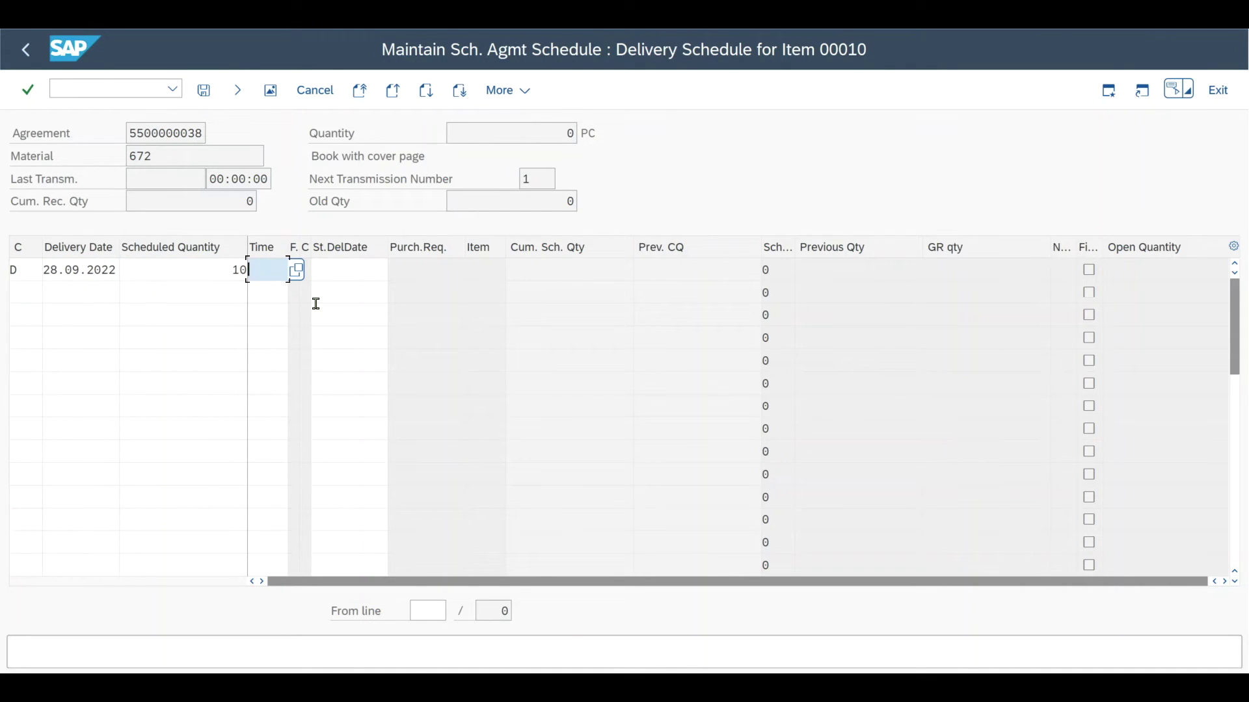
{"action": "type", "text": "10:00"}
{"action": "key", "text": "Return"}
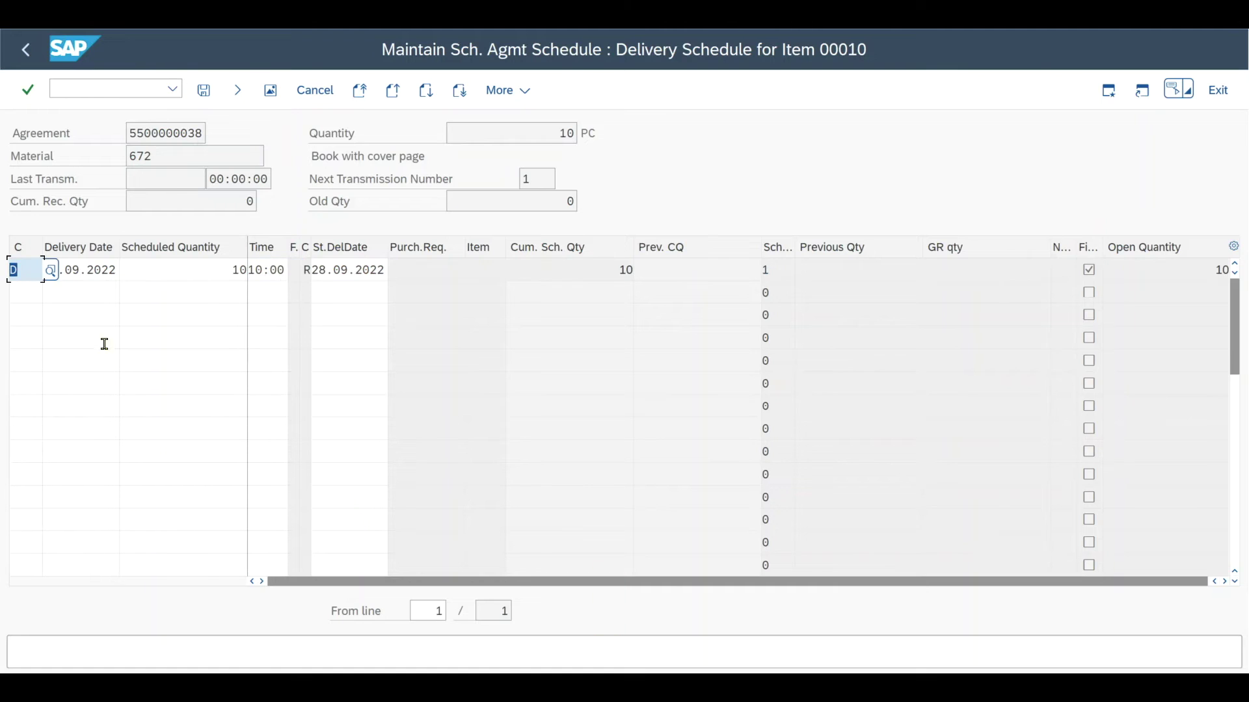
- Add a second line of 10 PC on 05.10.2022 at 10:00, check total 20, and save
{"action": "left_click", "coordinate": [31, 297]}
{"action": "type", "text": "D"}
{"action": "left_click", "coordinate": [97, 300]}
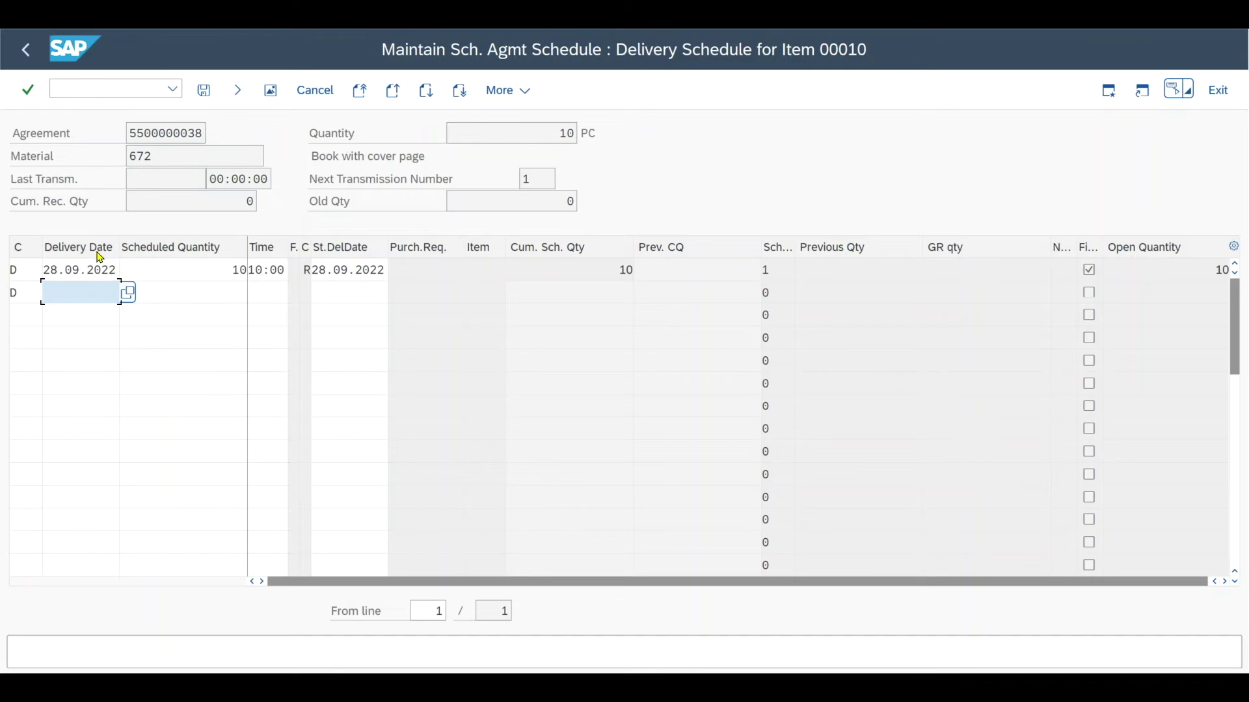
{"action": "left_click", "coordinate": [128, 295]}
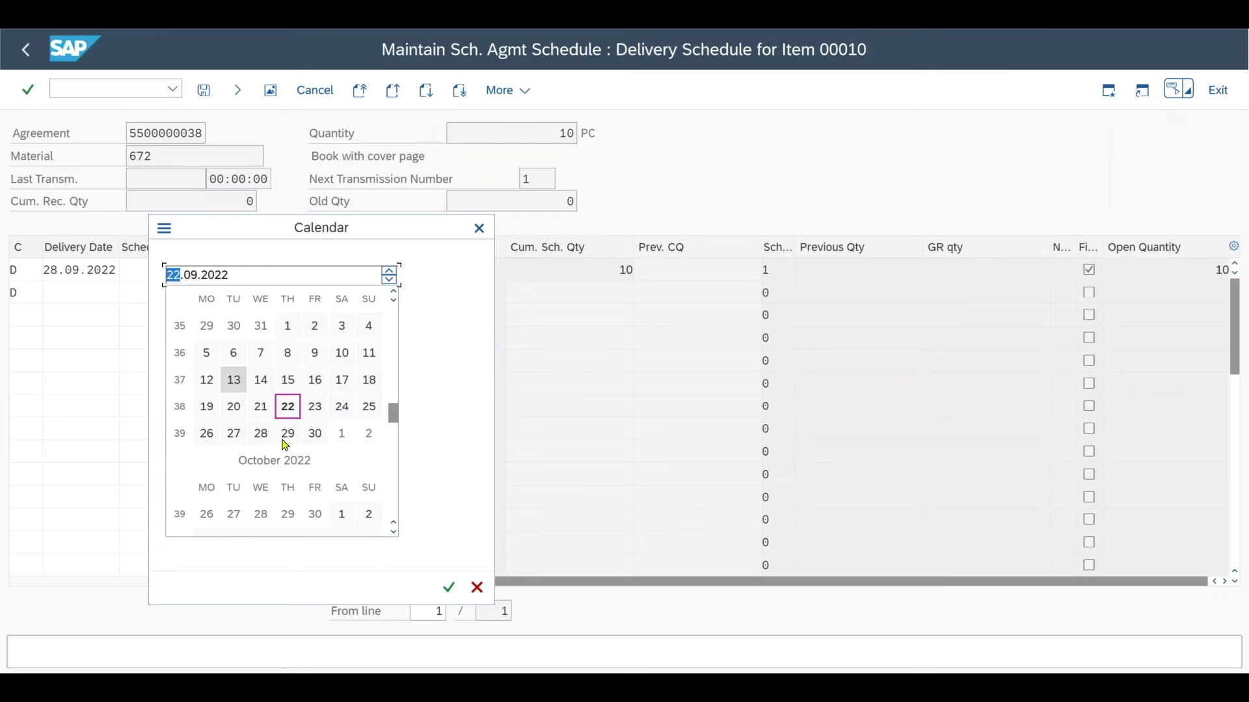
{"action": "scroll", "coordinate": [269, 464], "scroll_direction": "down", "scroll_amount": 1}
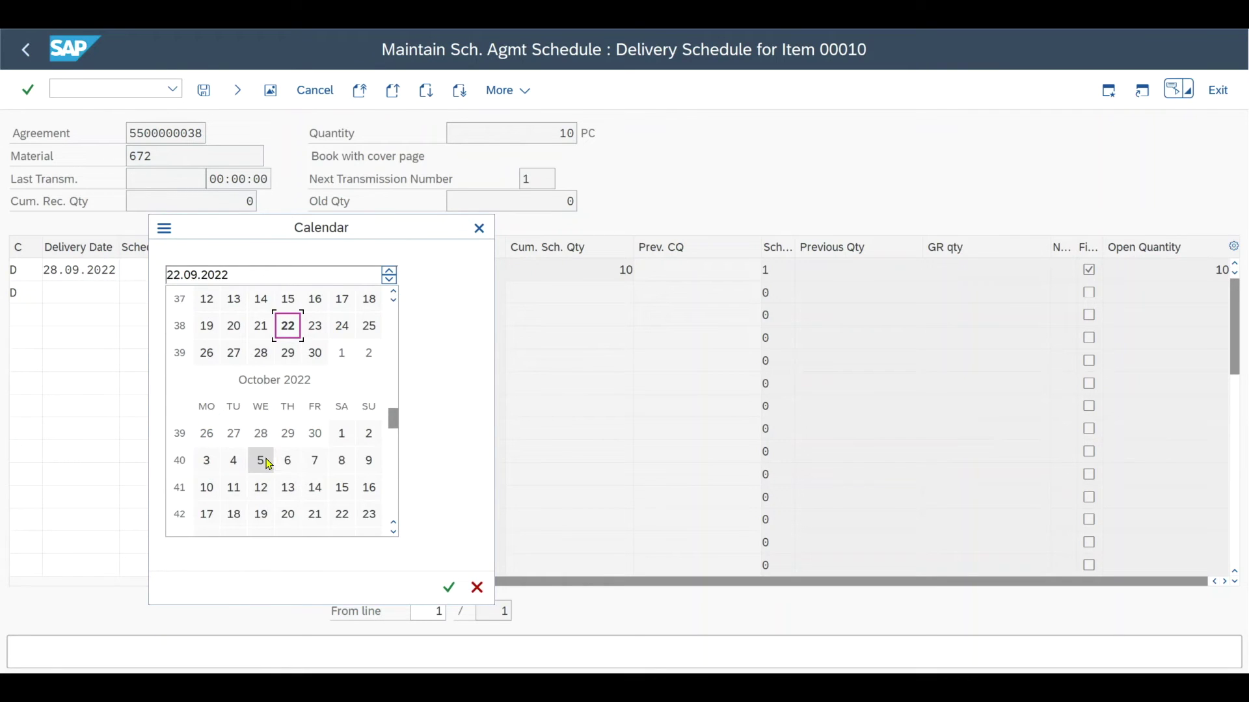
{"action": "left_click", "coordinate": [261, 460]}
{"action": "left_click", "coordinate": [246, 293]}
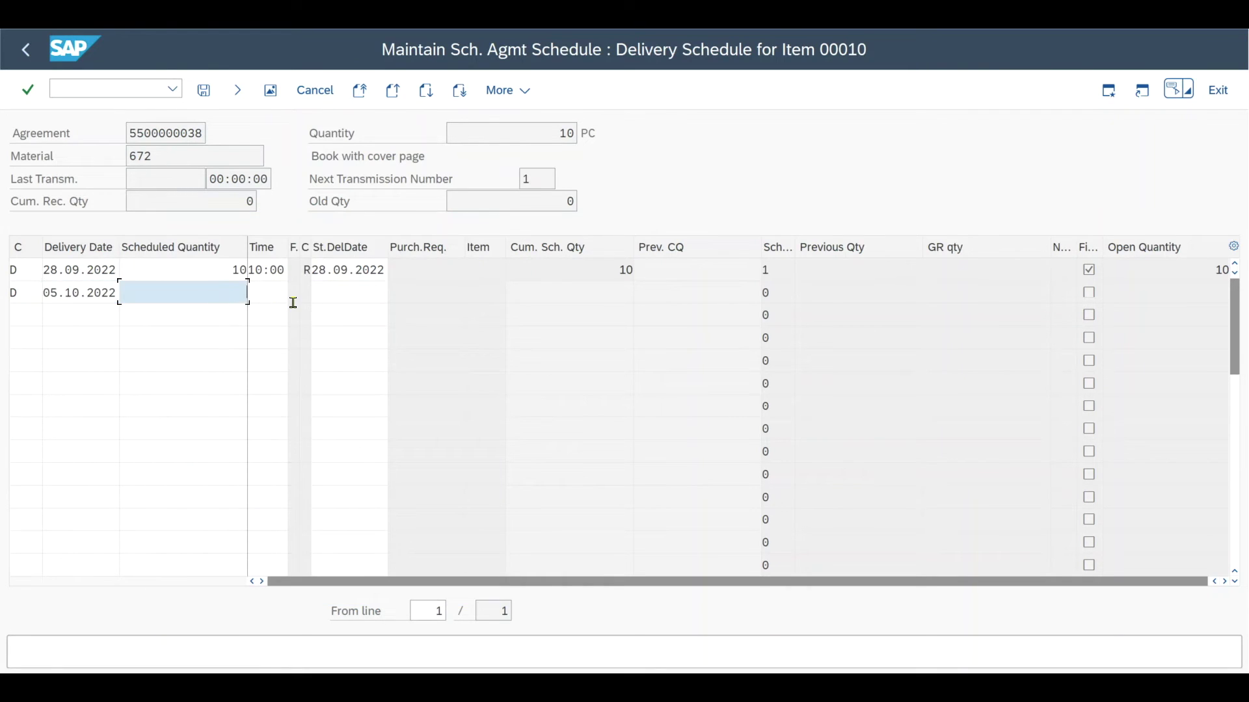
{"action": "type", "text": "10"}
{"action": "type", "text": "10:00"}
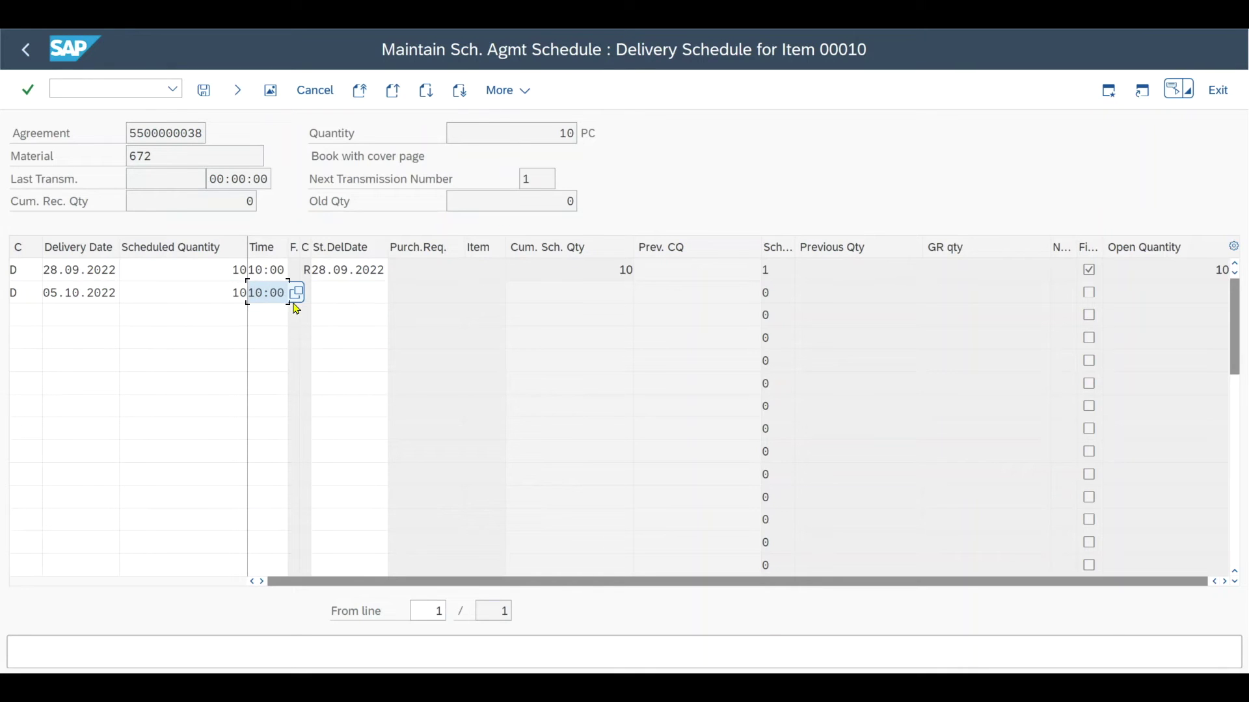
{"action": "key", "text": "Return"}
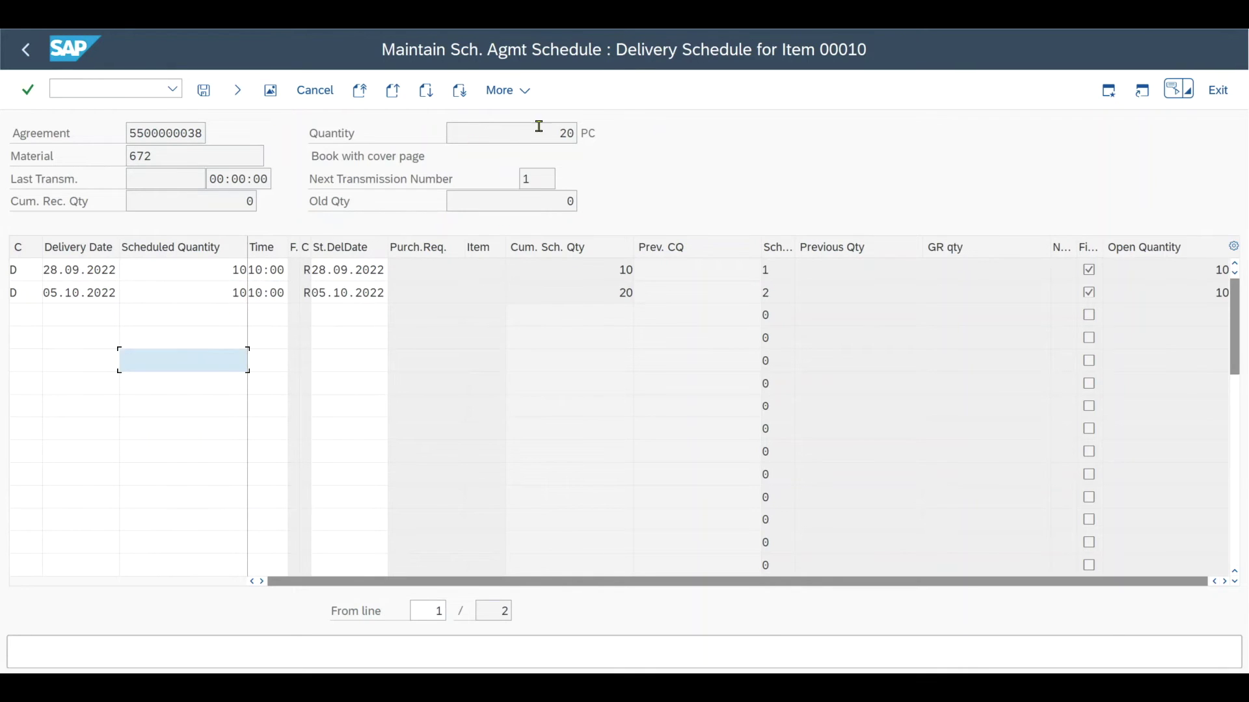
{"action": "left_click_drag", "start_coordinate": [544, 131], "coordinate": [572, 133]}
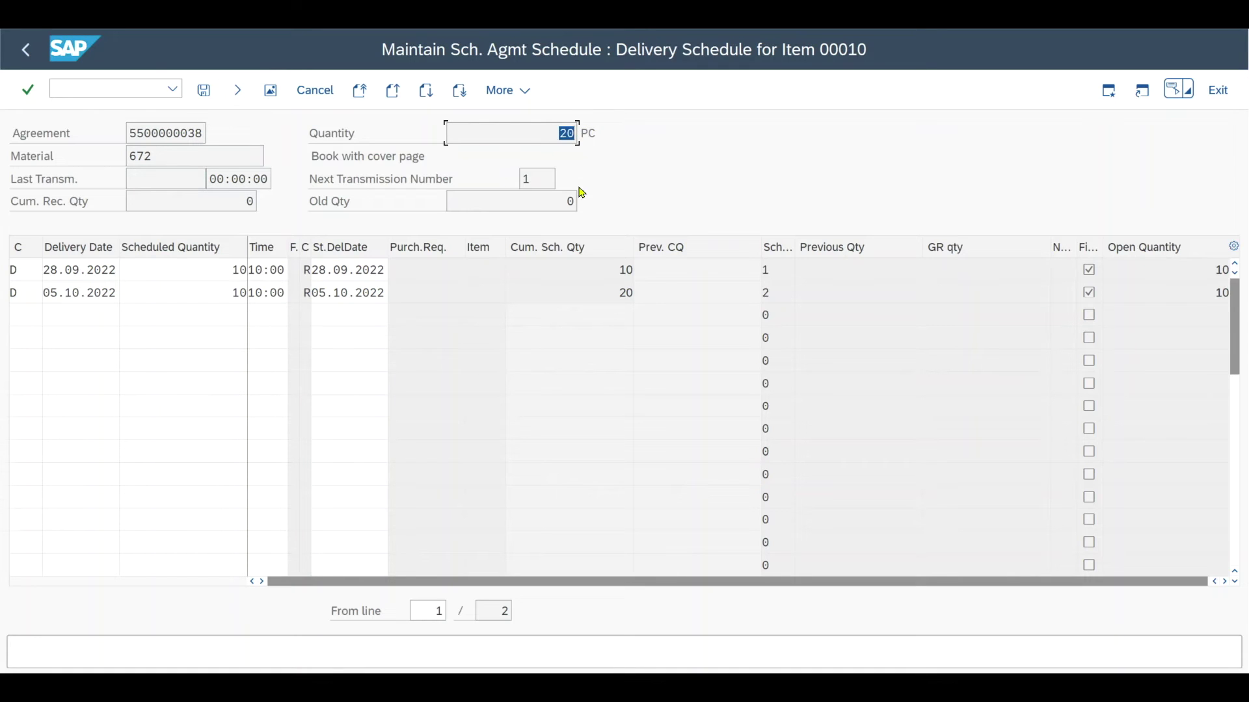
{"action": "left_click", "coordinate": [204, 91]}
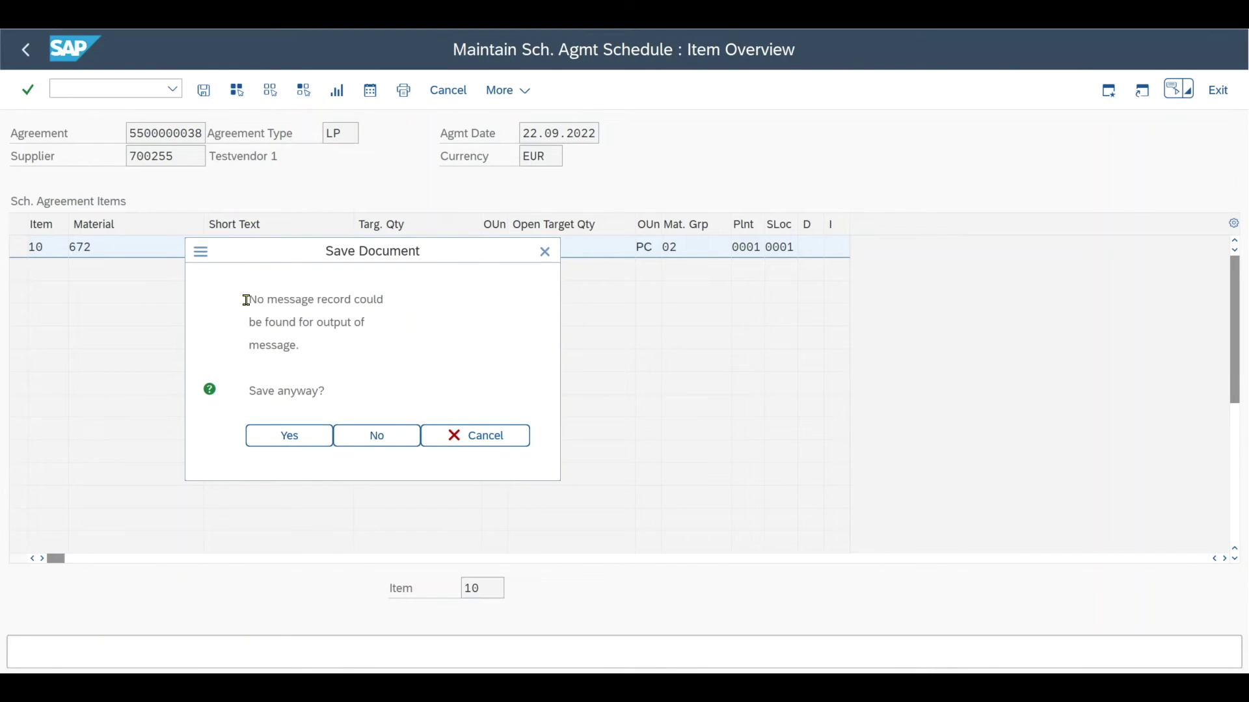
- Read the no-output-record warning, then open a second session window from the popup's menu
{"action": "left_click_drag", "start_coordinate": [246, 300], "coordinate": [378, 353]}
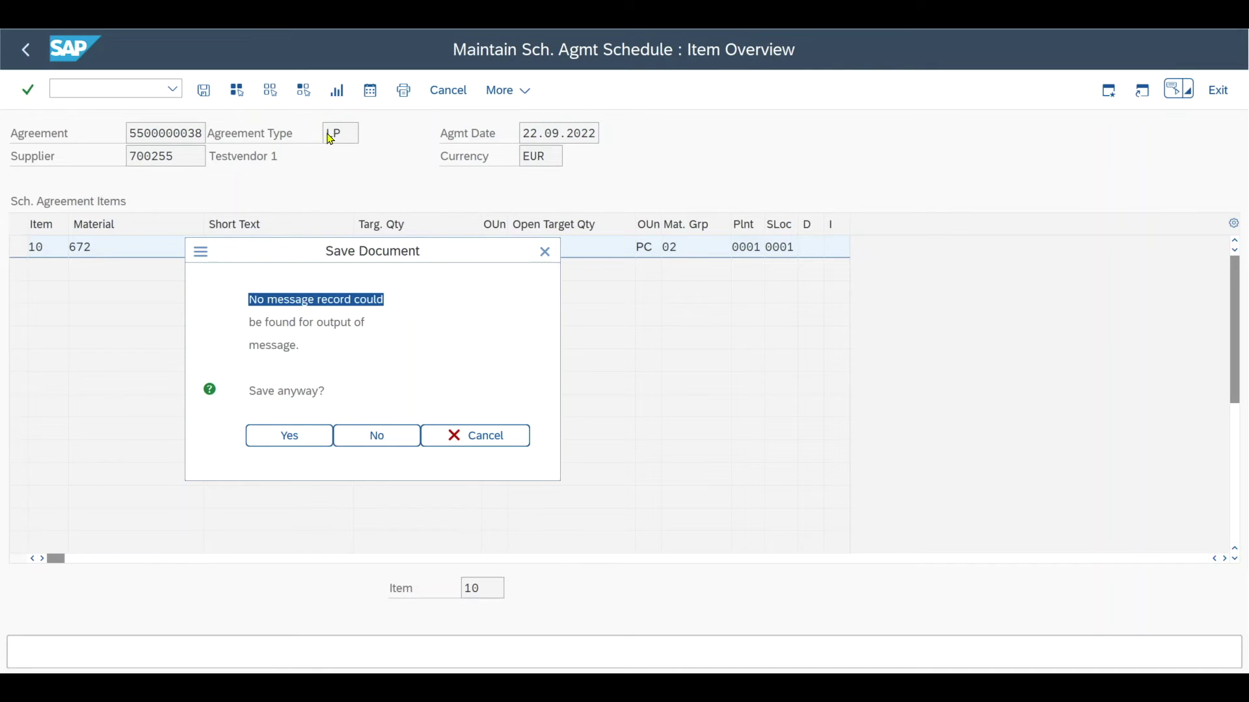
{"action": "left_click", "coordinate": [349, 351]}
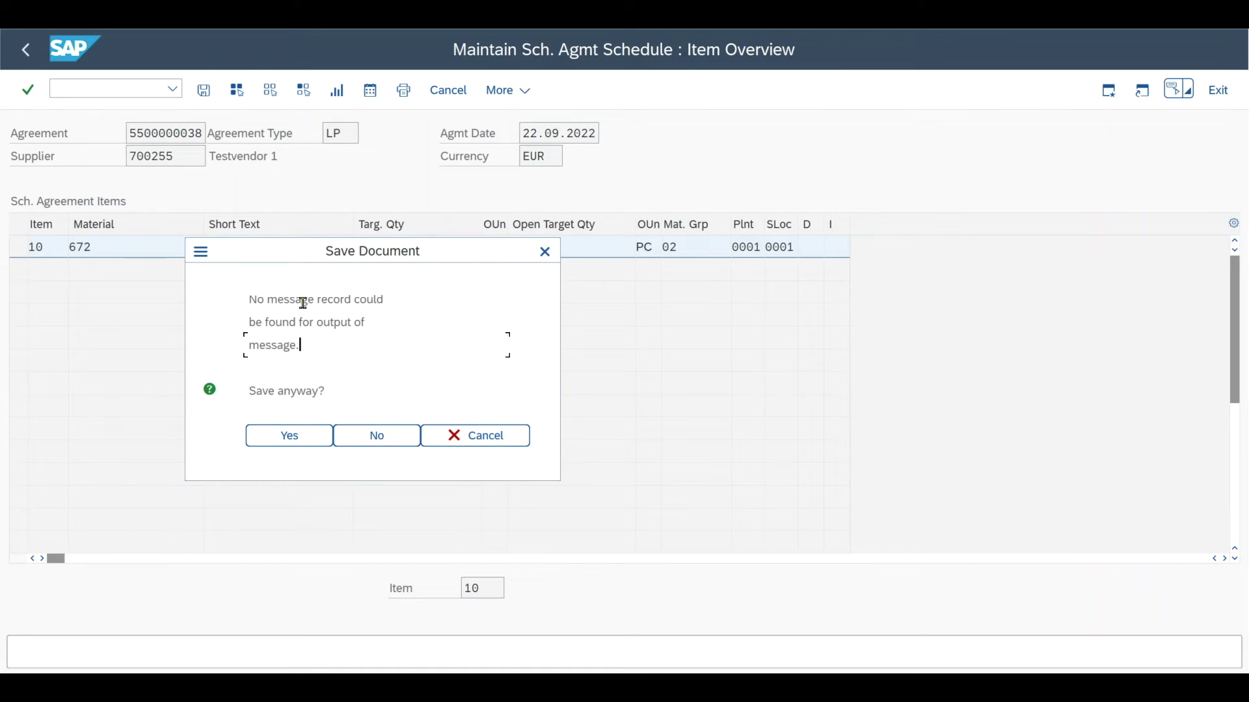
{"action": "left_click", "coordinate": [201, 253]}
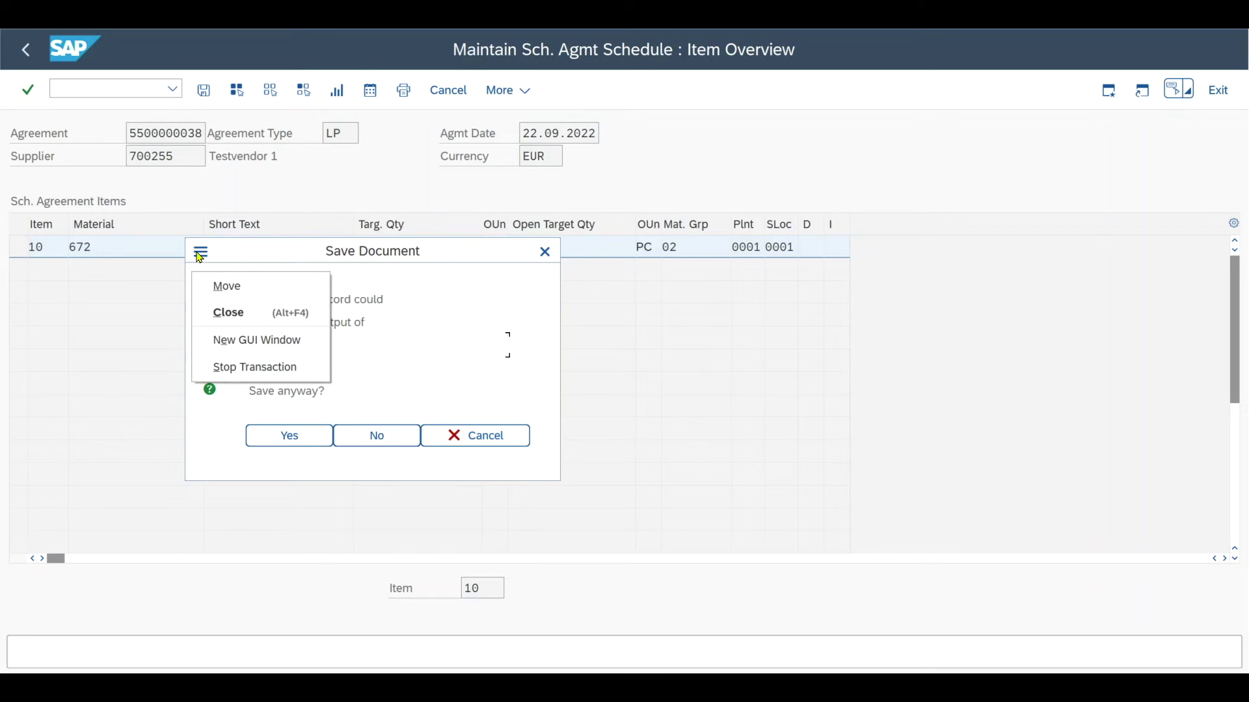
{"action": "left_click", "coordinate": [260, 340]}
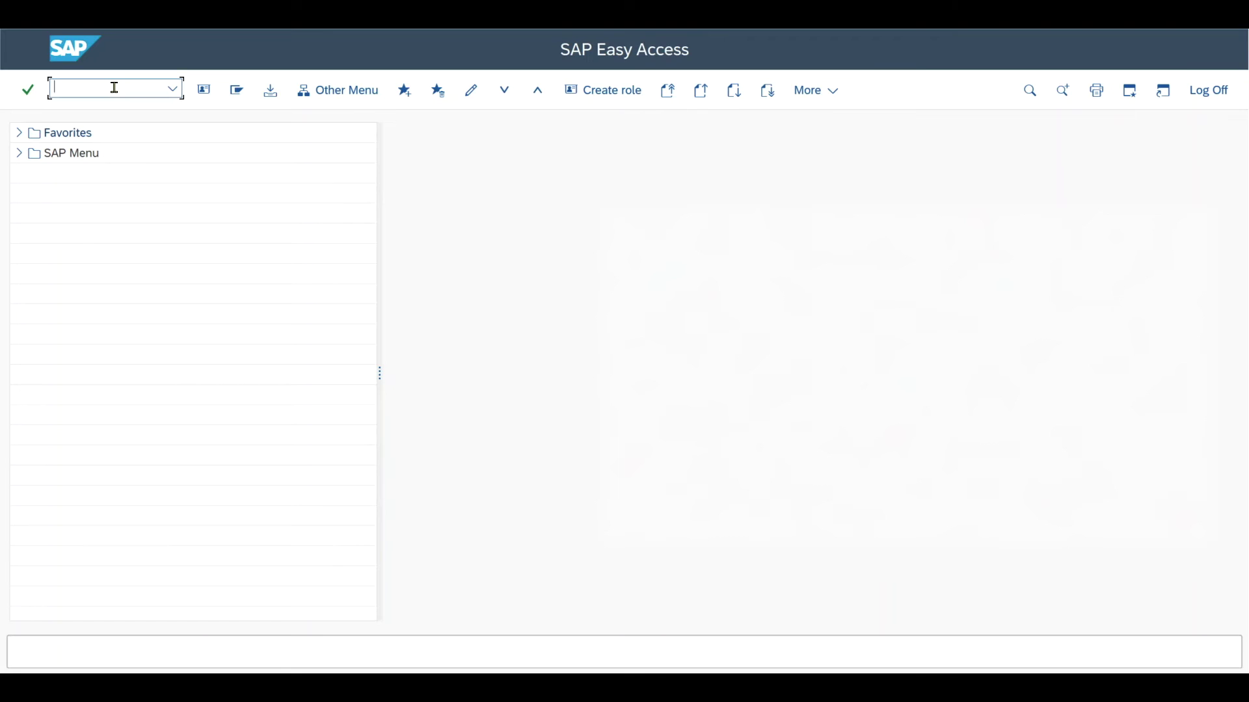
- Start LPH1 condition record creation with MN10 using key combination Doc.Type/Purch.Org/Vendor
{"action": "type", "text": "mn10"}
{"action": "key", "text": "Return"}
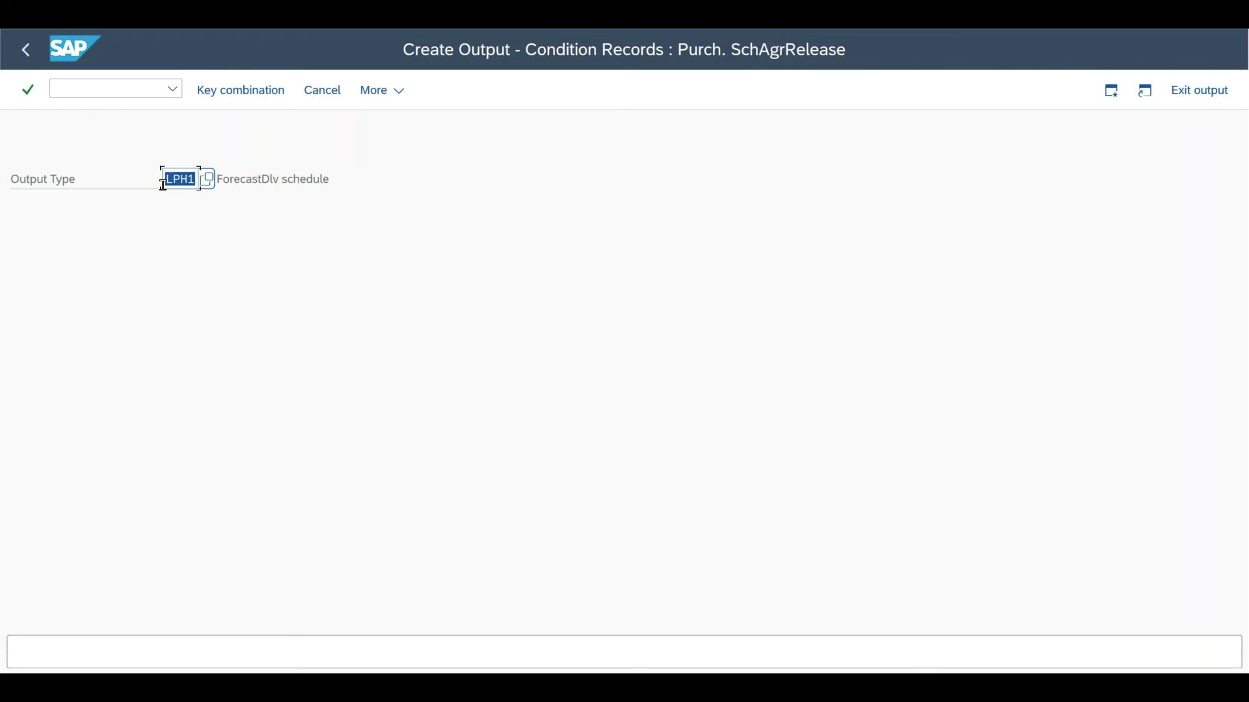
{"action": "key", "text": "Return"}
{"action": "left_click", "coordinate": [148, 345]}
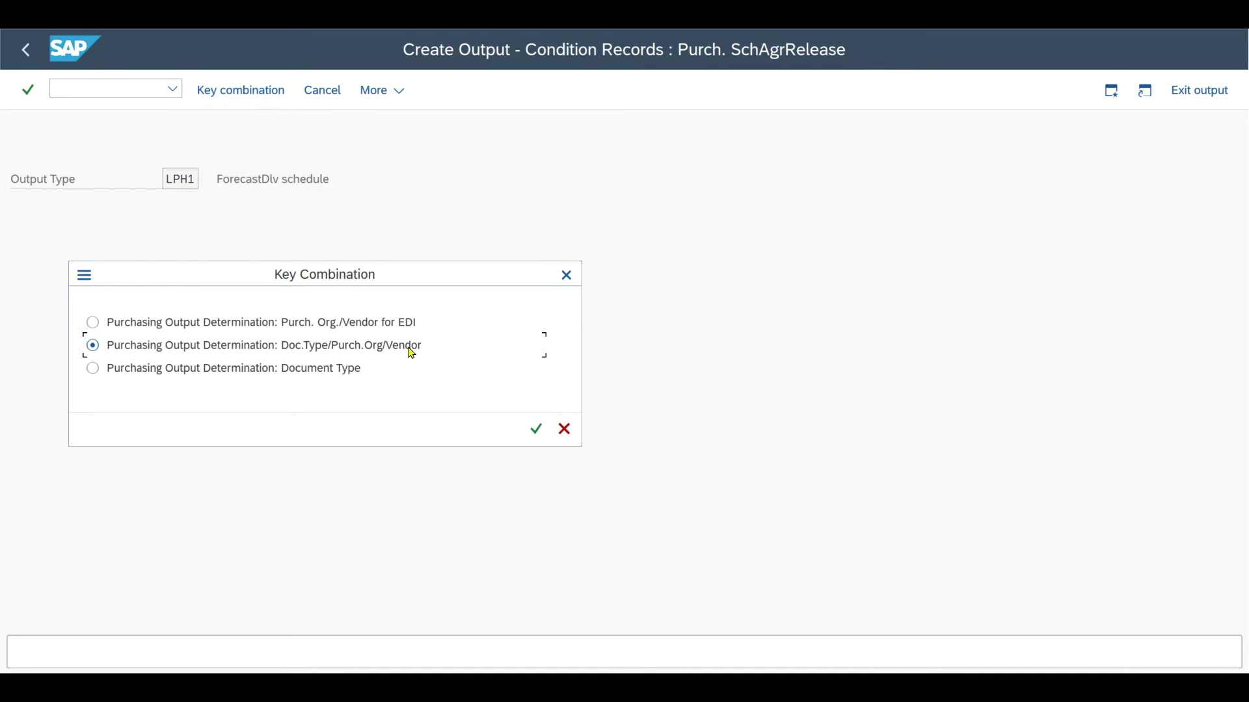
{"action": "left_click", "coordinate": [536, 429]}
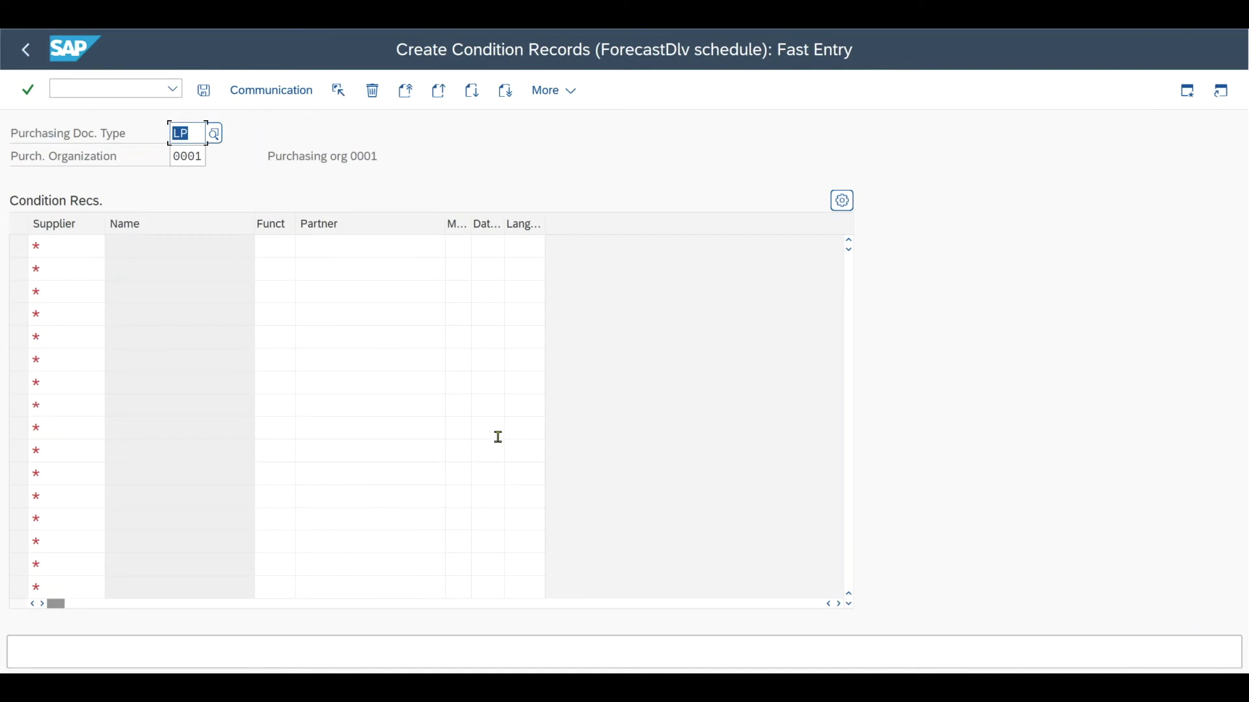
- Fill the record line with the supplier, partner function VN, medium 1, dispatch time 4, language EN
{"action": "left_click", "coordinate": [79, 252]}
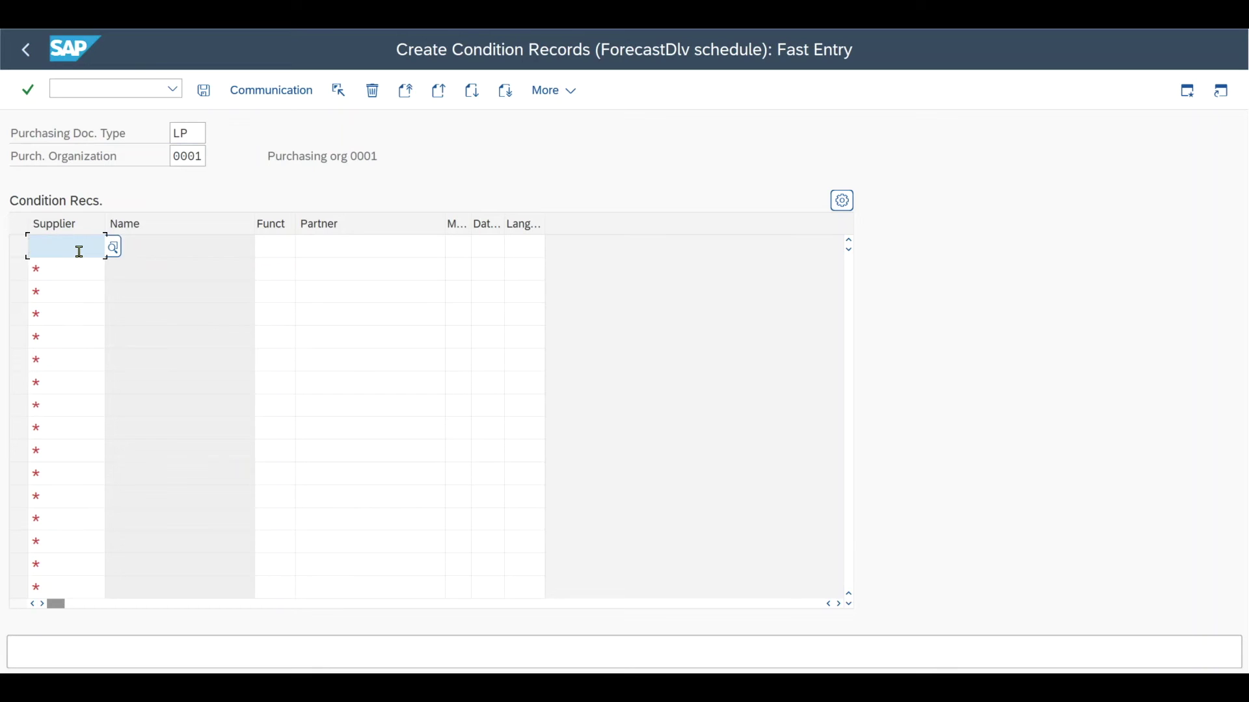
{"action": "left_click", "coordinate": [65, 270]}
{"action": "left_click", "coordinate": [278, 249]}
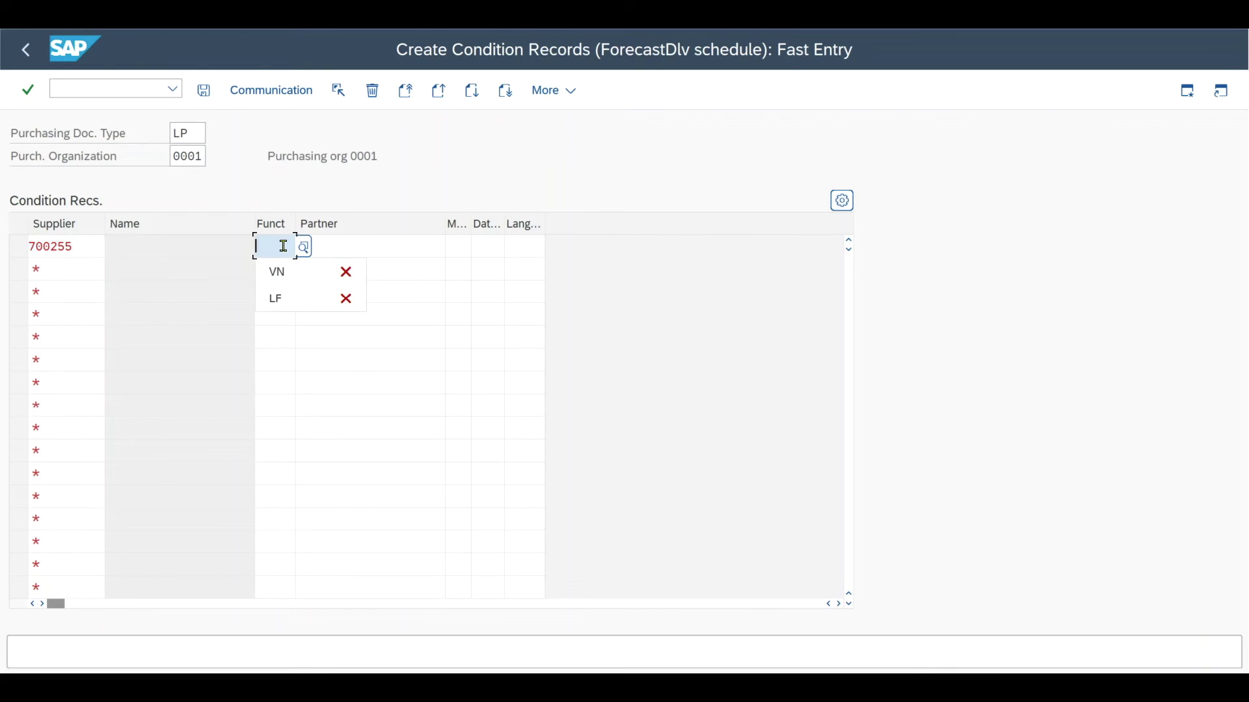
{"action": "left_click", "coordinate": [298, 263]}
{"action": "left_click", "coordinate": [462, 246]}
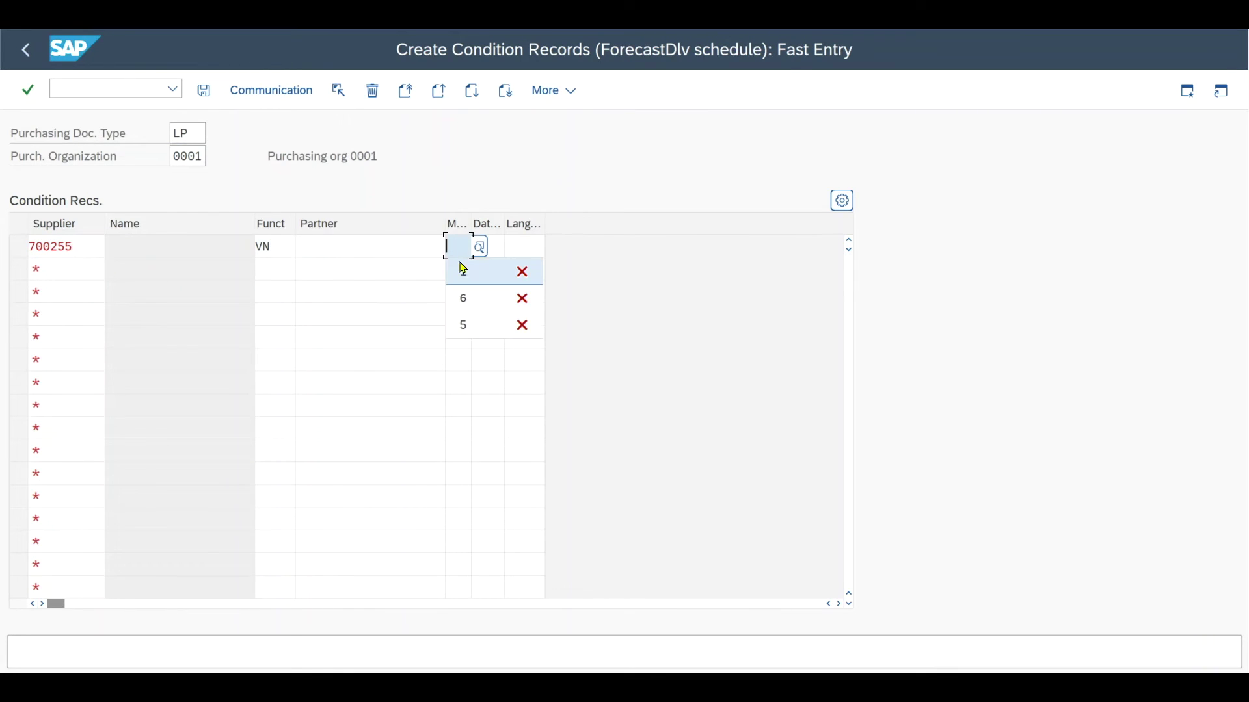
{"action": "left_click", "coordinate": [471, 283]}
{"action": "left_click", "coordinate": [491, 246]}
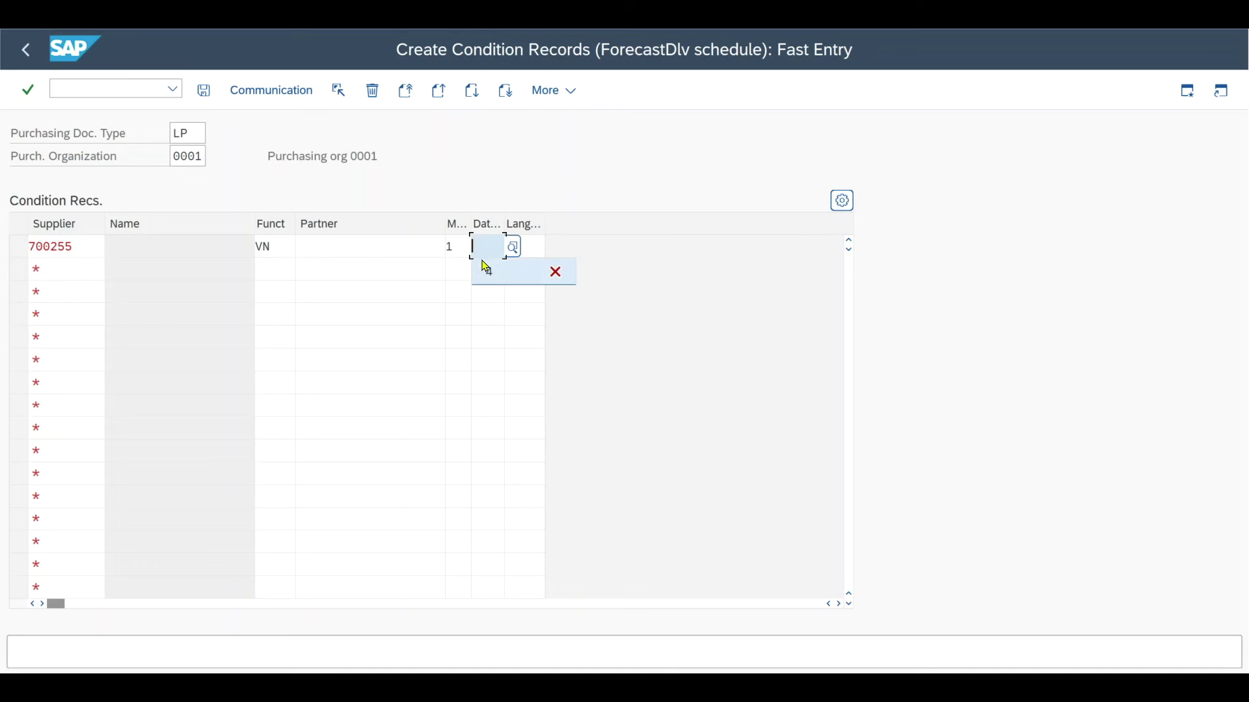
{"action": "left_click", "coordinate": [483, 269]}
{"action": "left_click", "coordinate": [532, 245]}
{"action": "left_click", "coordinate": [535, 270]}
{"action": "key", "text": "Return"}
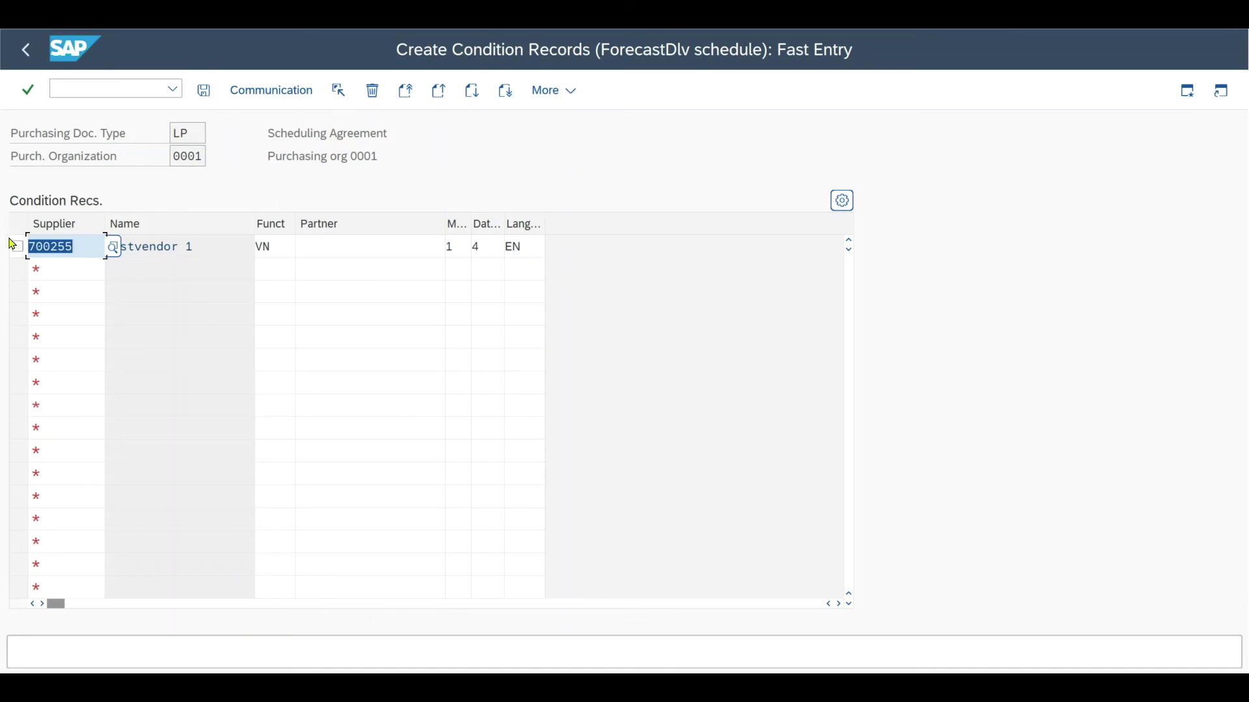
- Set the record's communication output device to LP01 and save the condition record
{"action": "left_click", "coordinate": [18, 247]}
{"action": "left_click", "coordinate": [253, 92]}
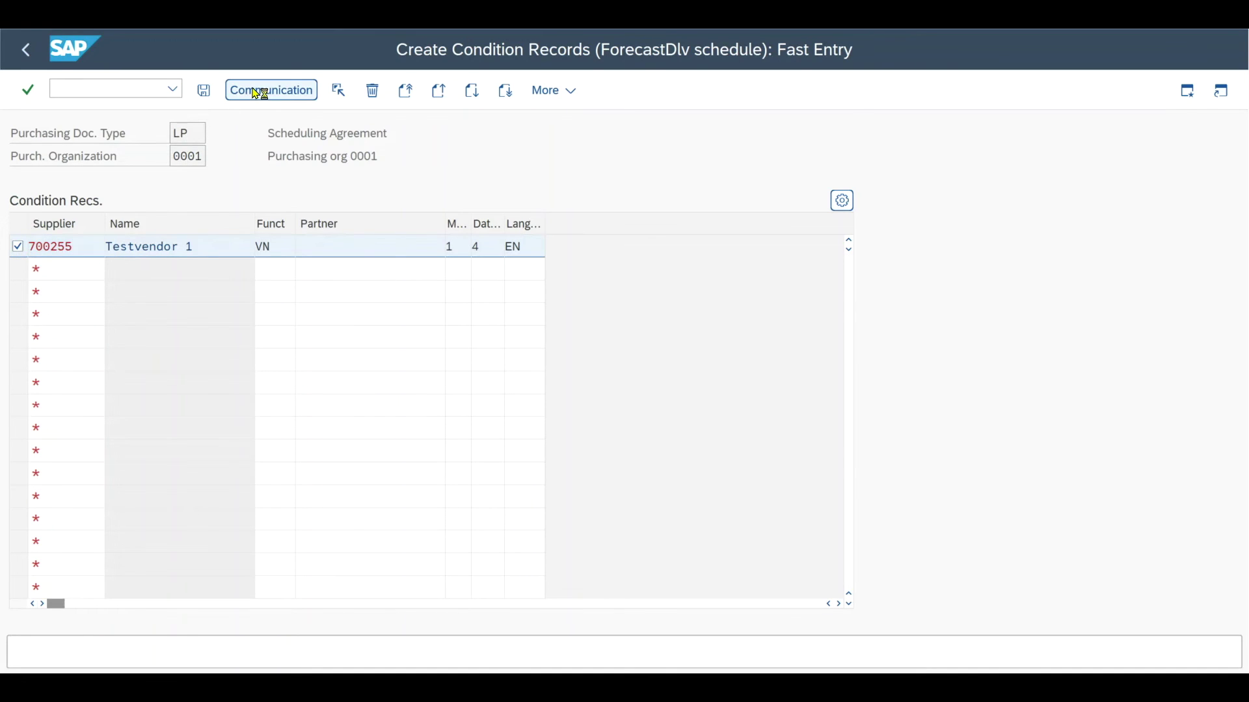
{"action": "left_click", "coordinate": [223, 269]}
{"action": "left_click", "coordinate": [223, 290]}
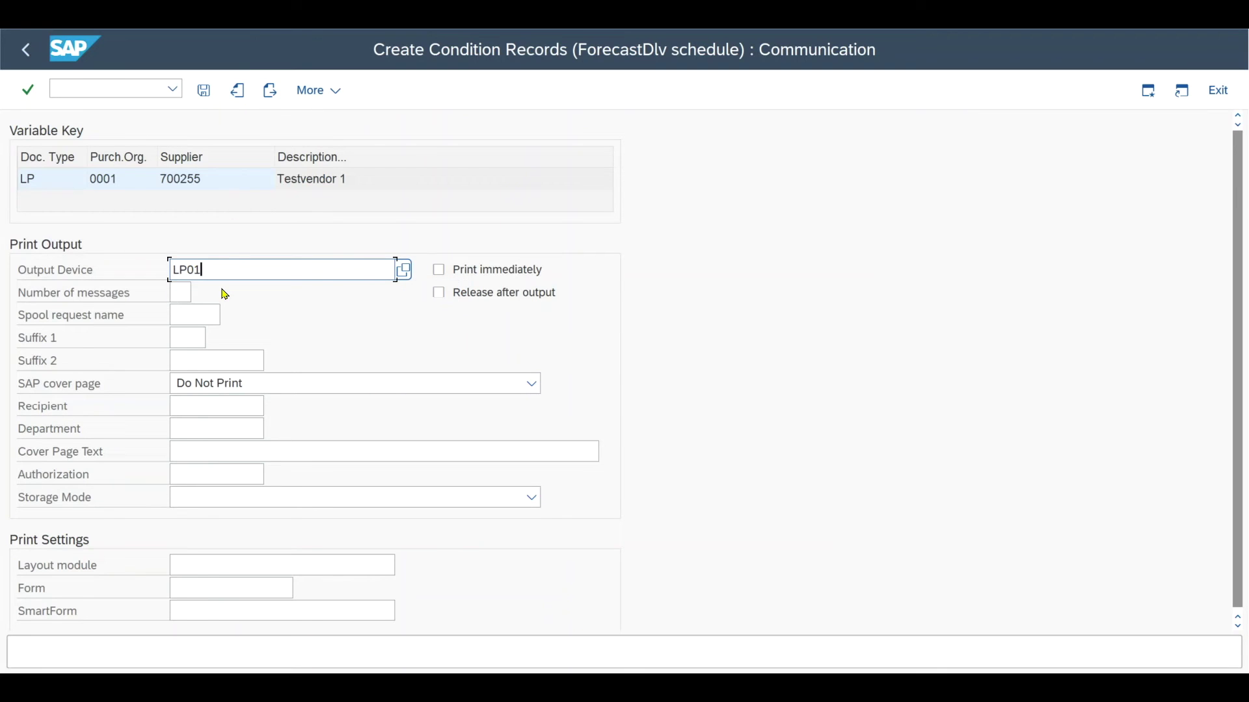
{"action": "left_click", "coordinate": [205, 91]}
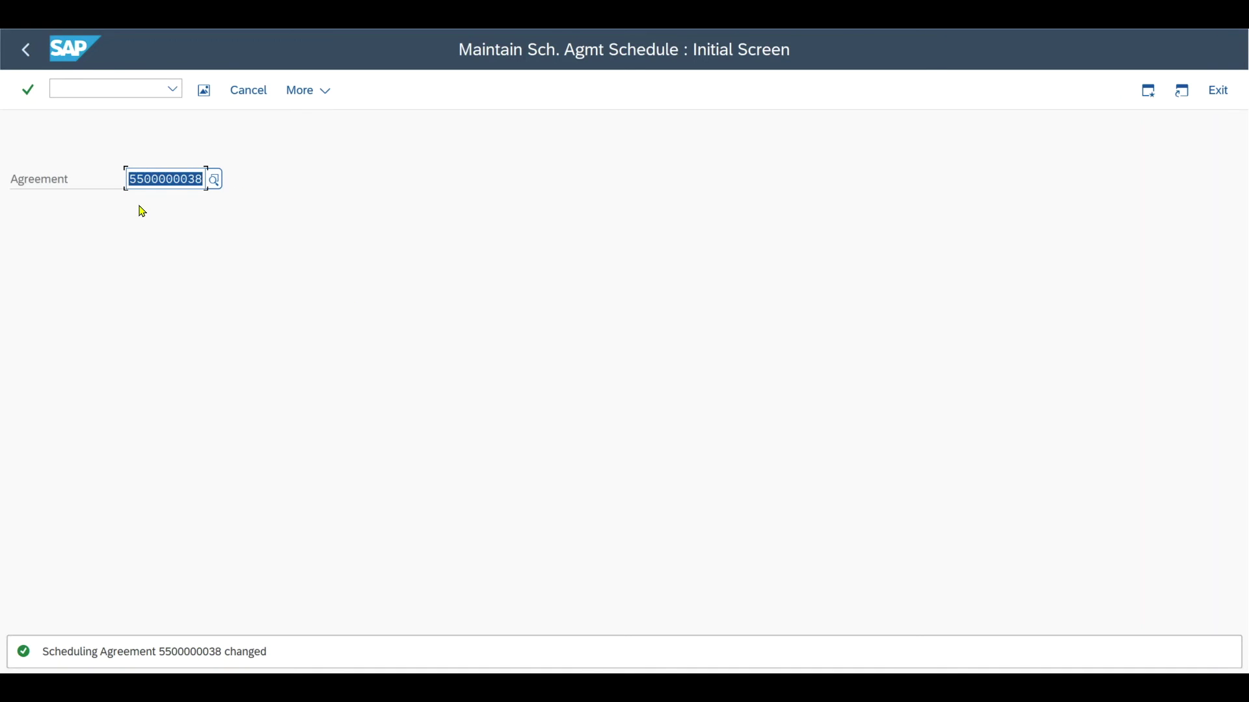
- Copy the scheduling agreement number and enter /NMIGO in the command field
{"action": "left_click", "coordinate": [201, 180]}
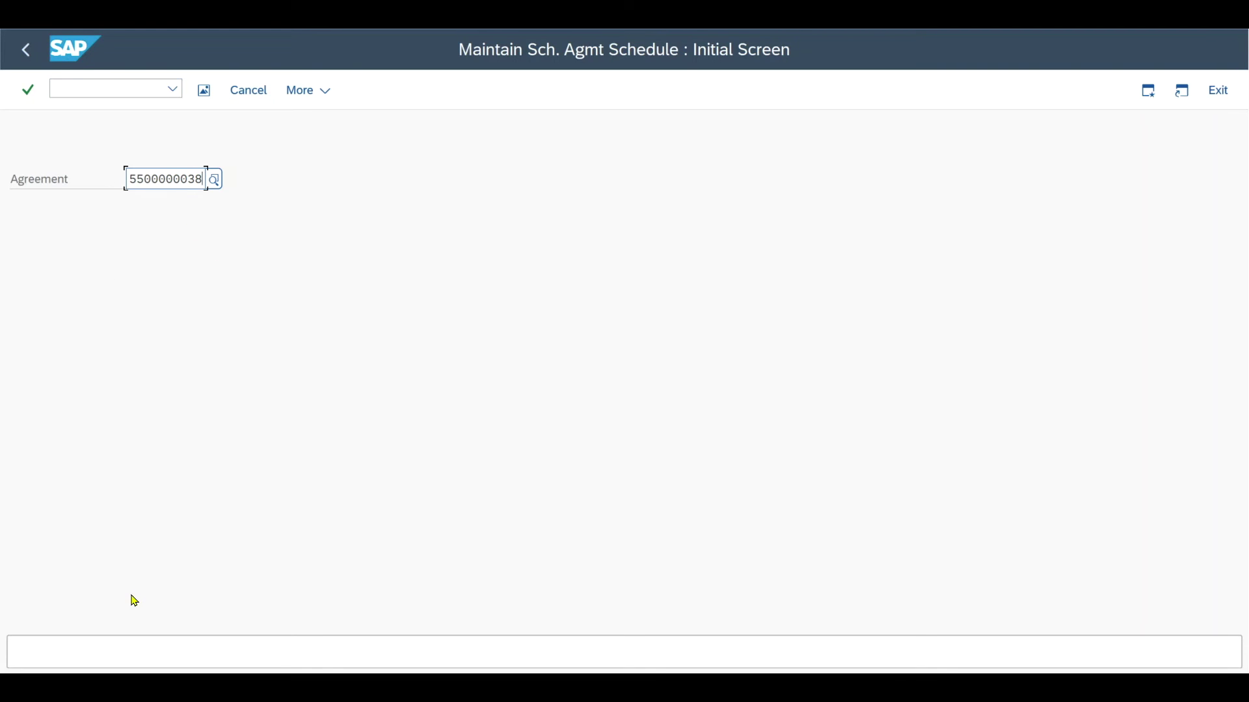
{"action": "left_click_drag", "start_coordinate": [127, 179], "coordinate": [219, 180]}
{"action": "key", "text": "ctrl+c"}
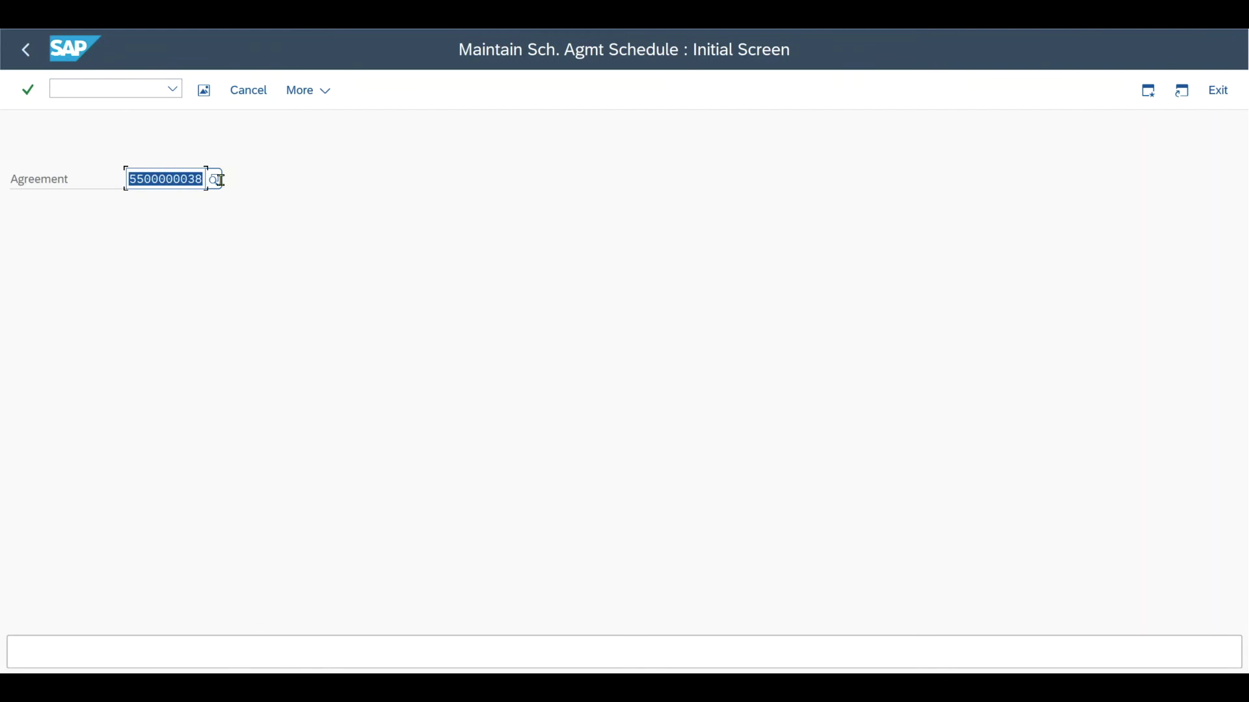
{"action": "left_click", "coordinate": [111, 88]}
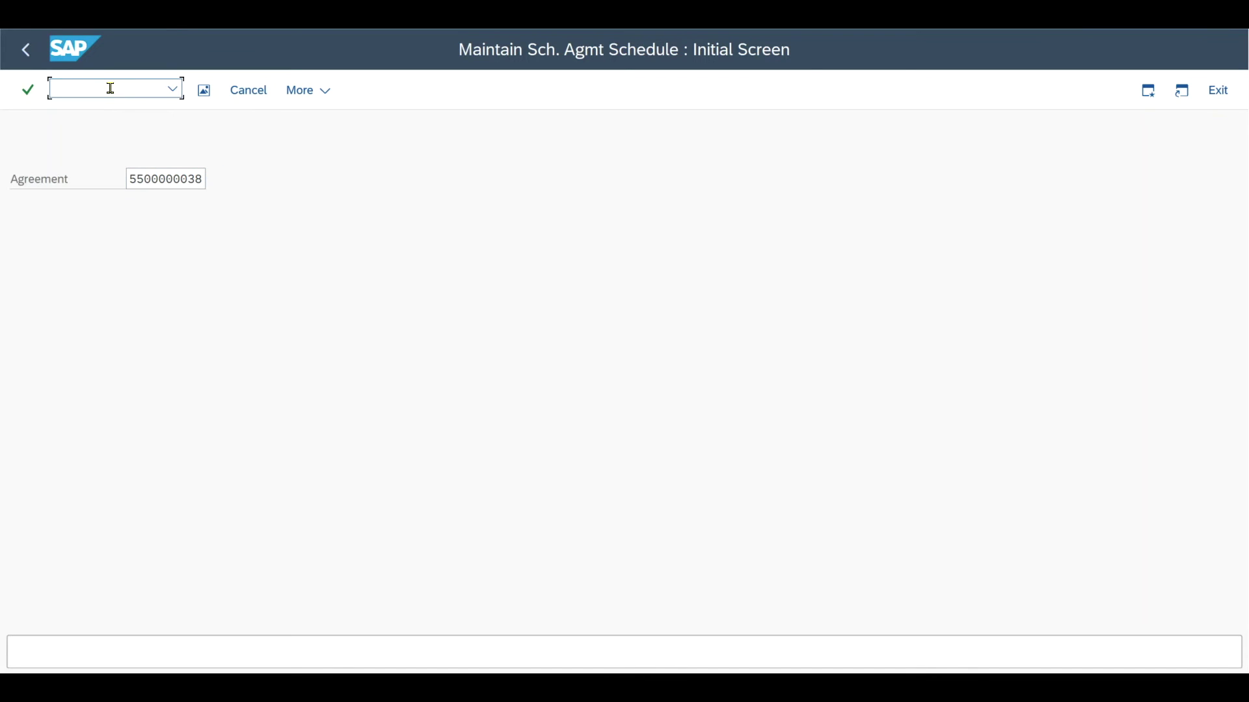
{"action": "type", "text": "/NMIGO"}
- In MIGO keep Goods Receipt and paste in the purchase order number to load it
{"action": "key", "text": "Return"}
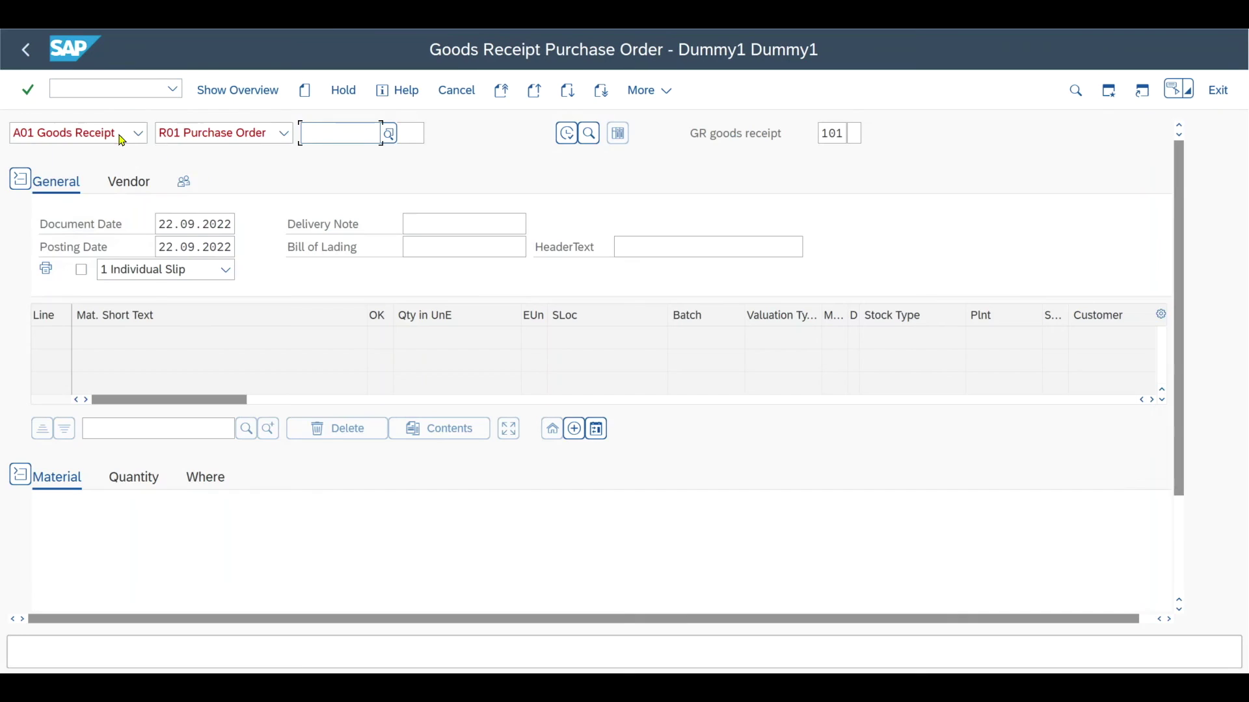
{"action": "left_click", "coordinate": [138, 132]}
{"action": "left_click", "coordinate": [153, 157]}
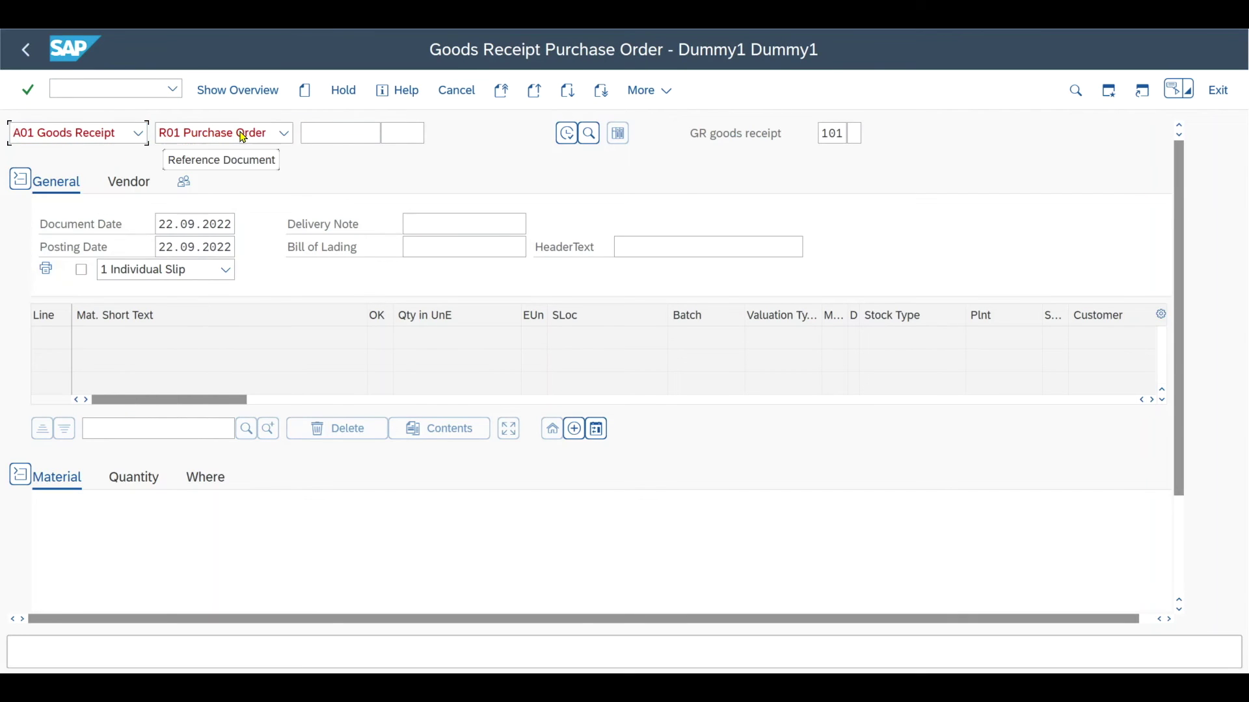
{"action": "left_click", "coordinate": [318, 133]}
{"action": "key", "text": "ctrl+v"}
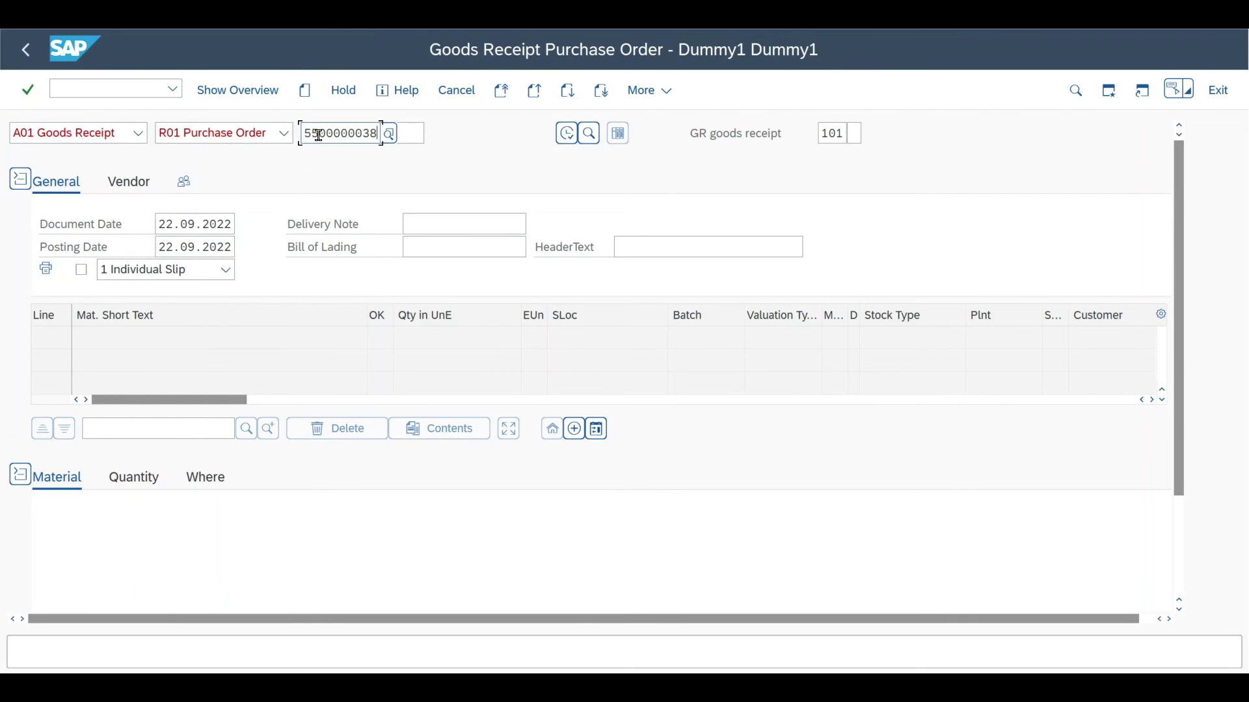
{"action": "key", "text": "Return"}
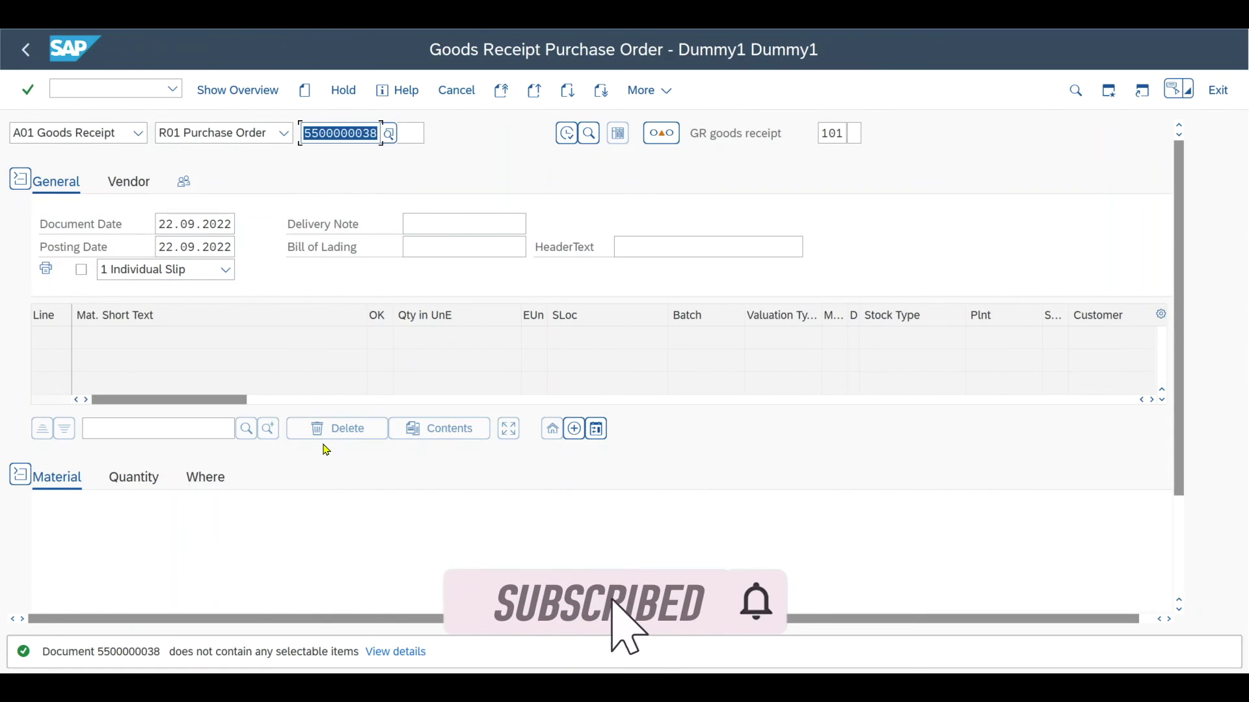
- Change the order number's last digit to 9 and reload the items
{"action": "left_click", "coordinate": [363, 134]}
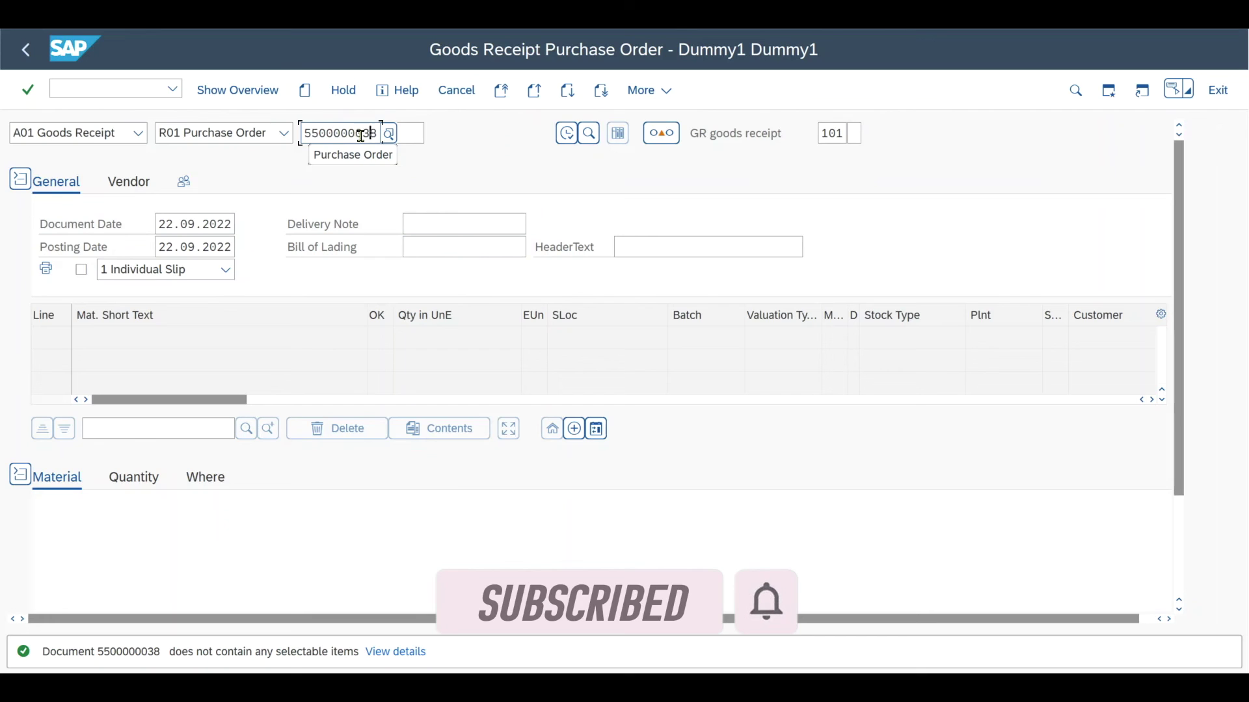
{"action": "key", "text": "BackSpace"}
{"action": "type", "text": "9"}
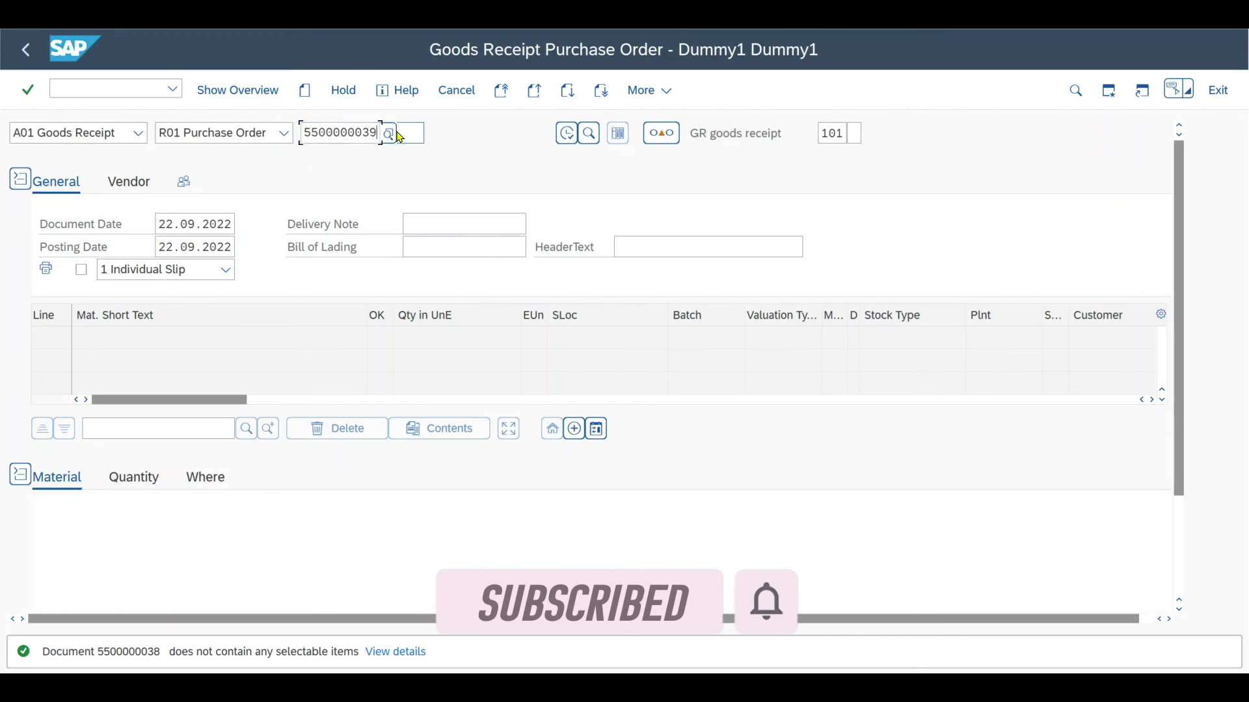
{"action": "key", "text": "Return"}
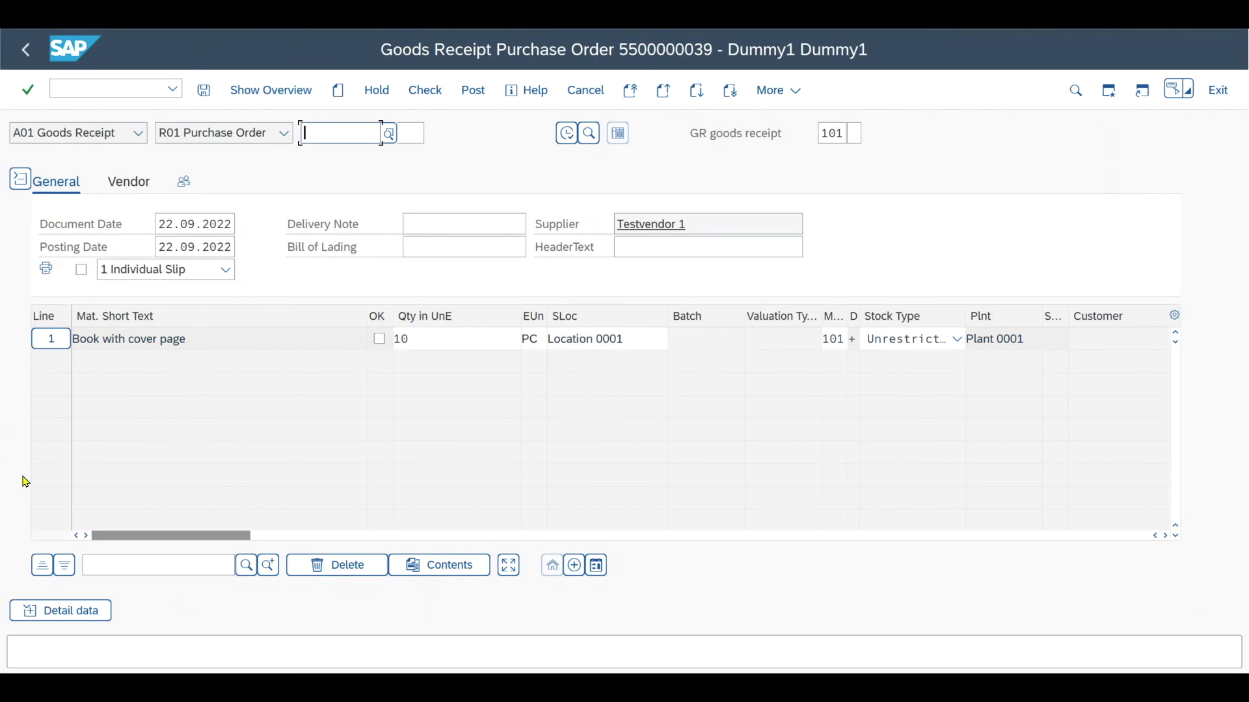
- Mark the Book with cover page line OK and post the goods receipt, then begin /NMIRO
{"action": "left_click", "coordinate": [379, 340]}
{"action": "left_click", "coordinate": [209, 94]}
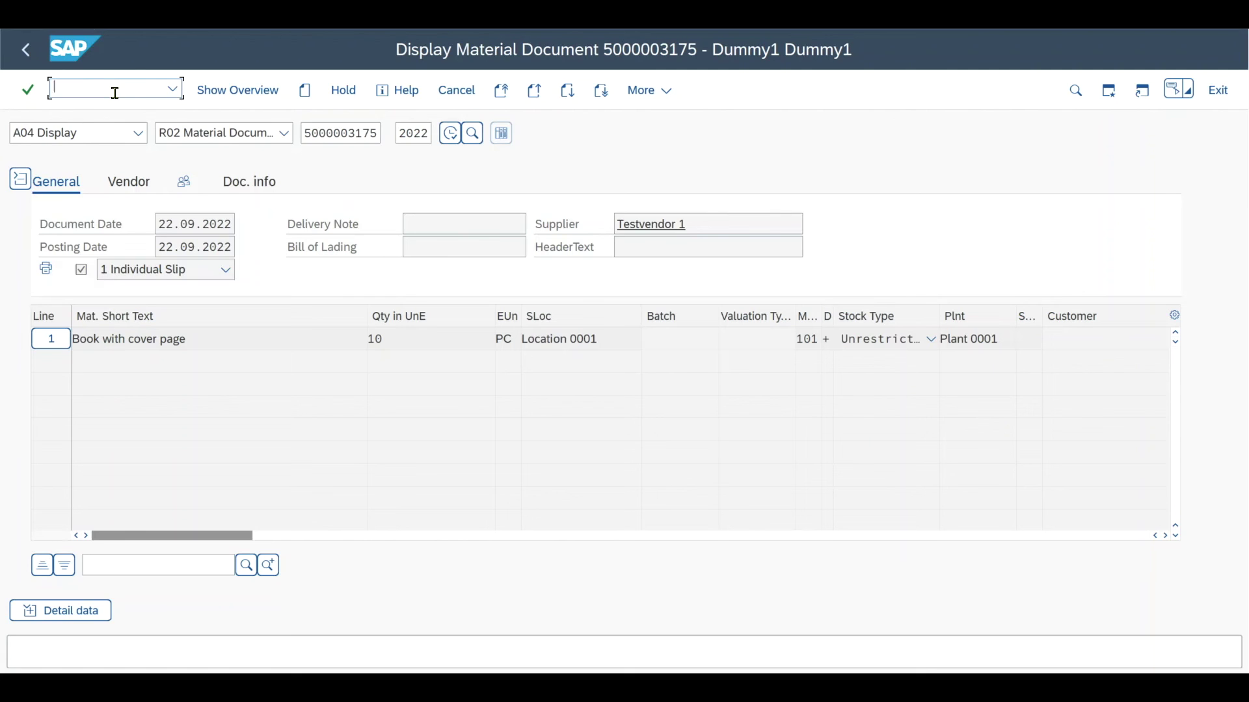
{"action": "type", "text": "/NMIRO"}
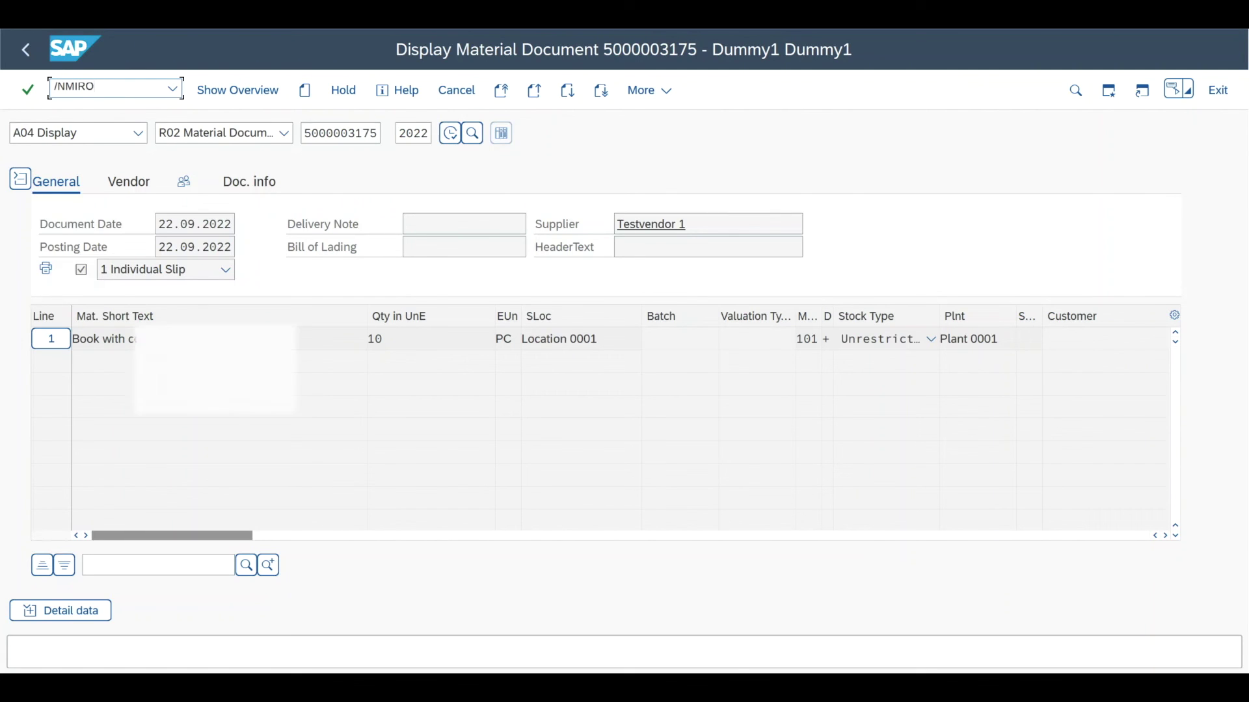
- Open MIRO with invoice date 22.09.2022 and load the scheduling agreement's vendor and items
{"action": "key", "text": "Return"}
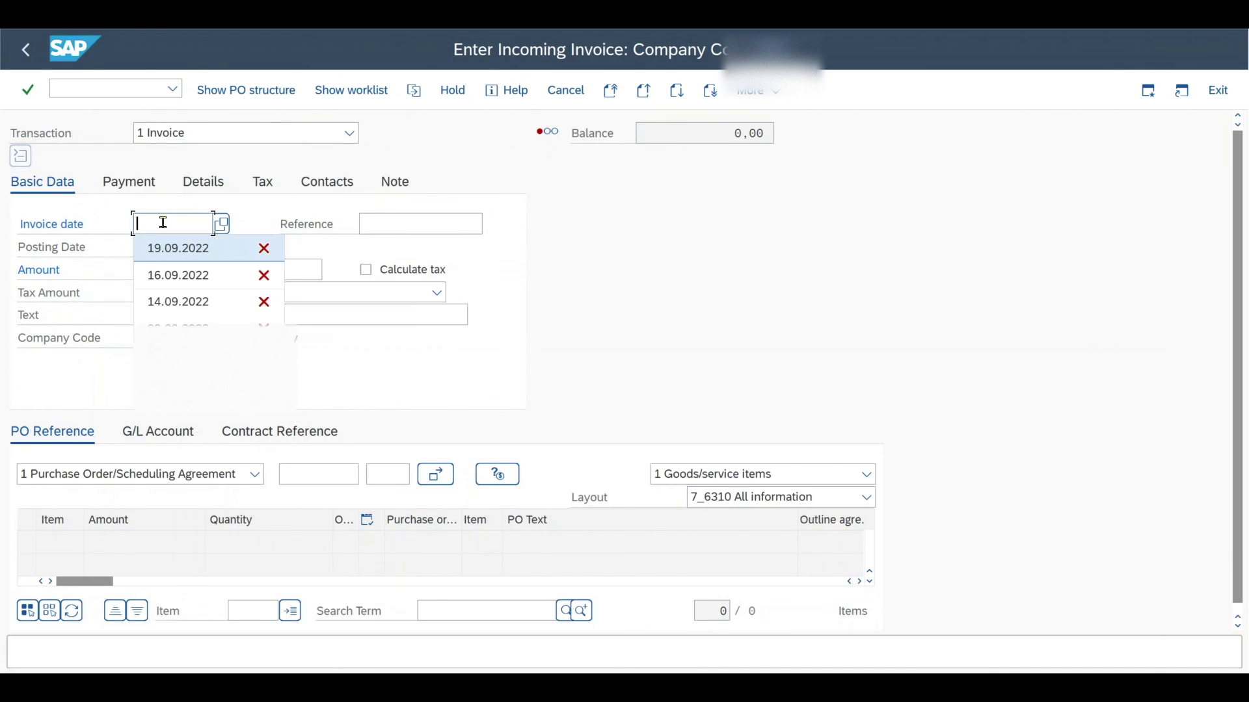
{"action": "type", "text": "22."}
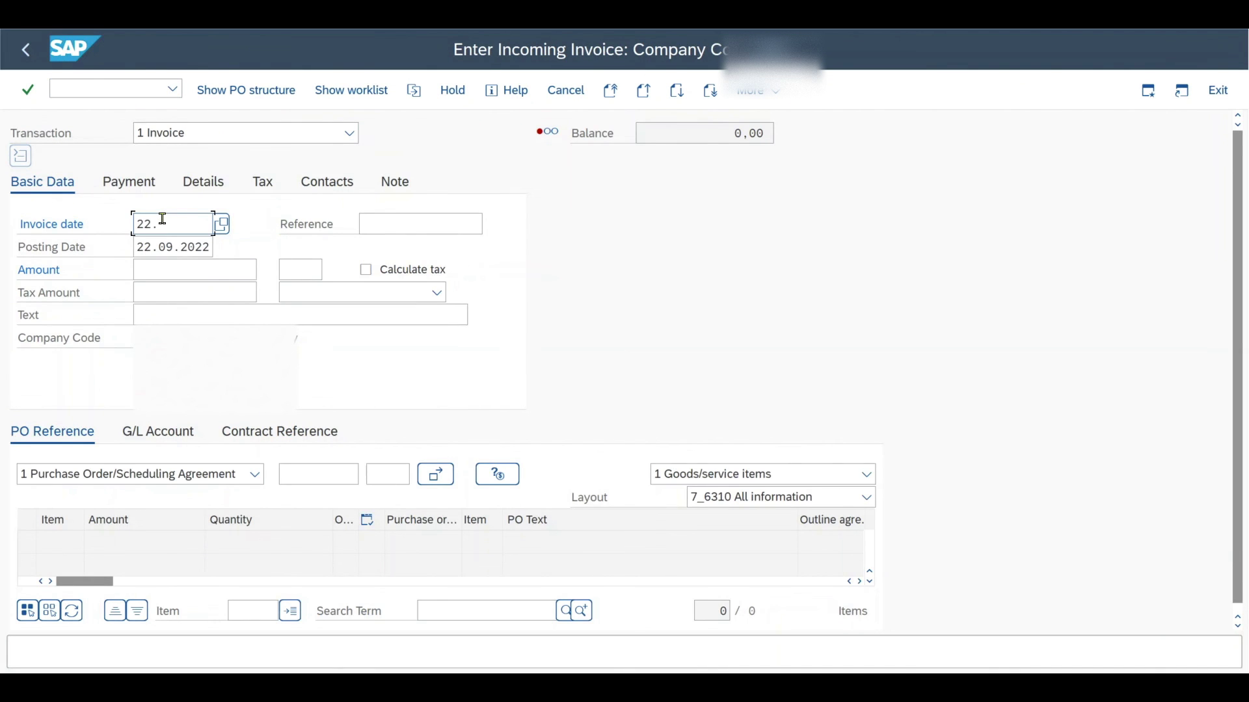
{"action": "type", "text": "09.2022"}
{"action": "key", "text": "Return"}
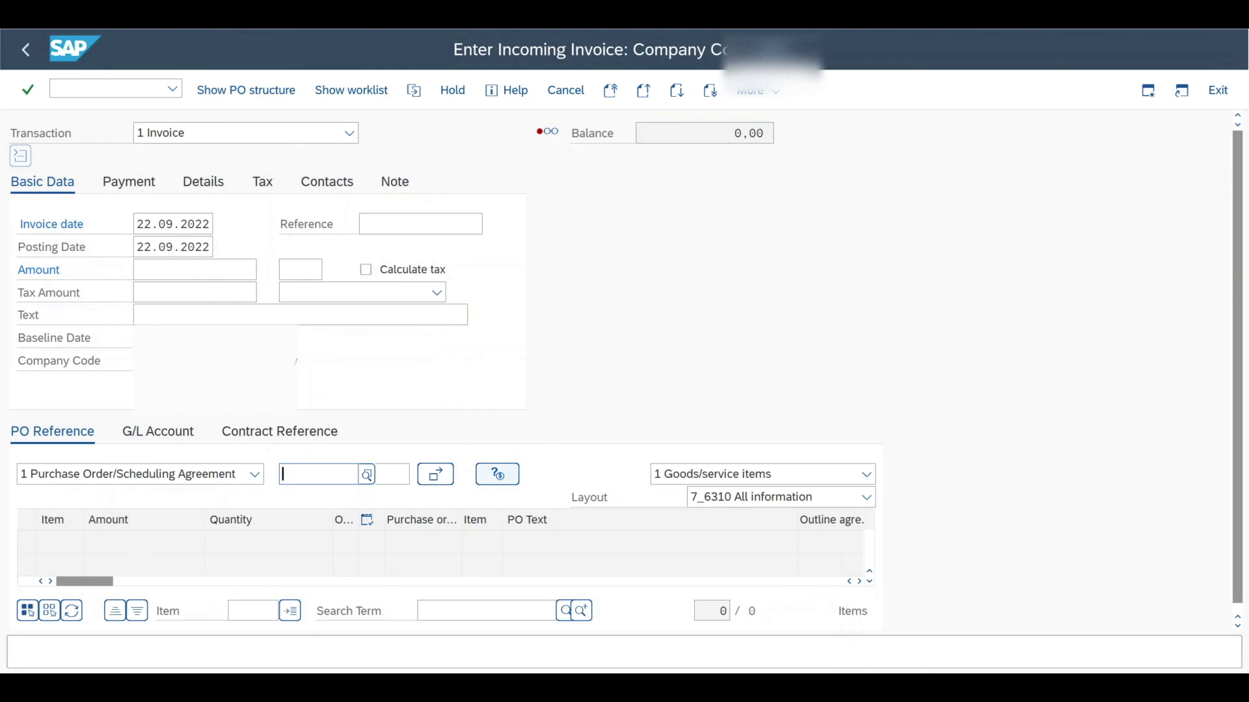
{"action": "key", "text": "ctrl+v"}
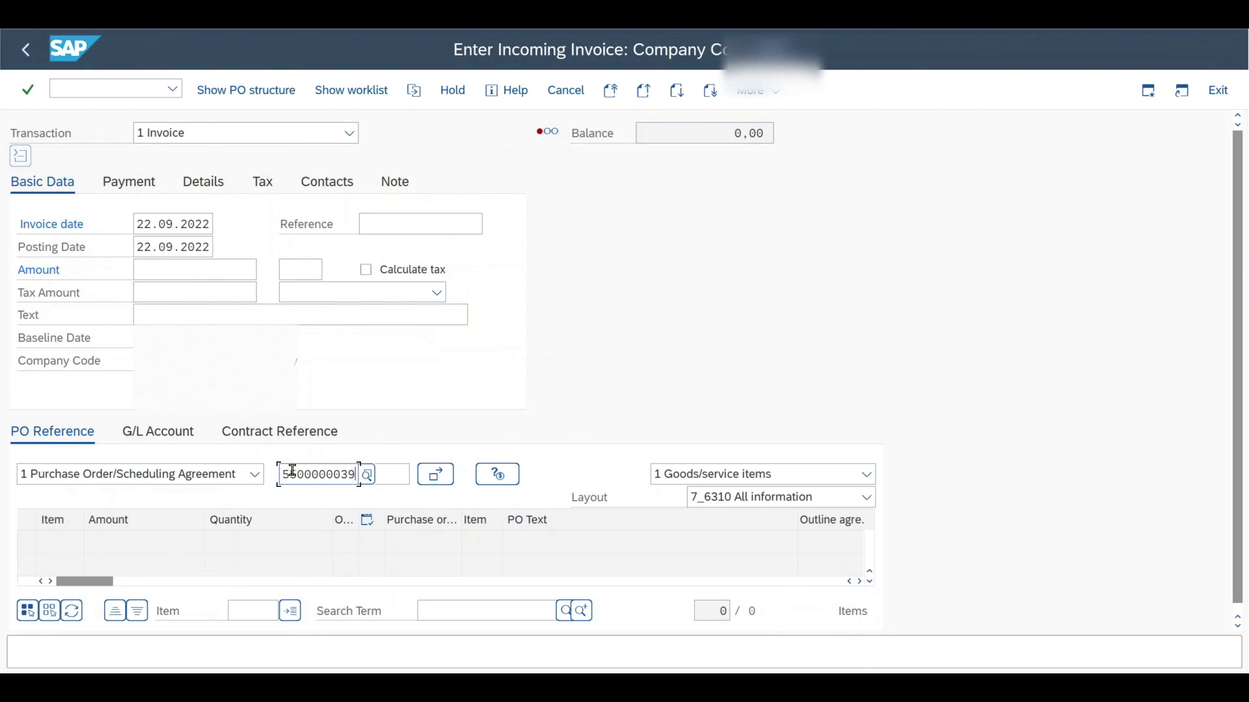
{"action": "key", "text": "Return"}
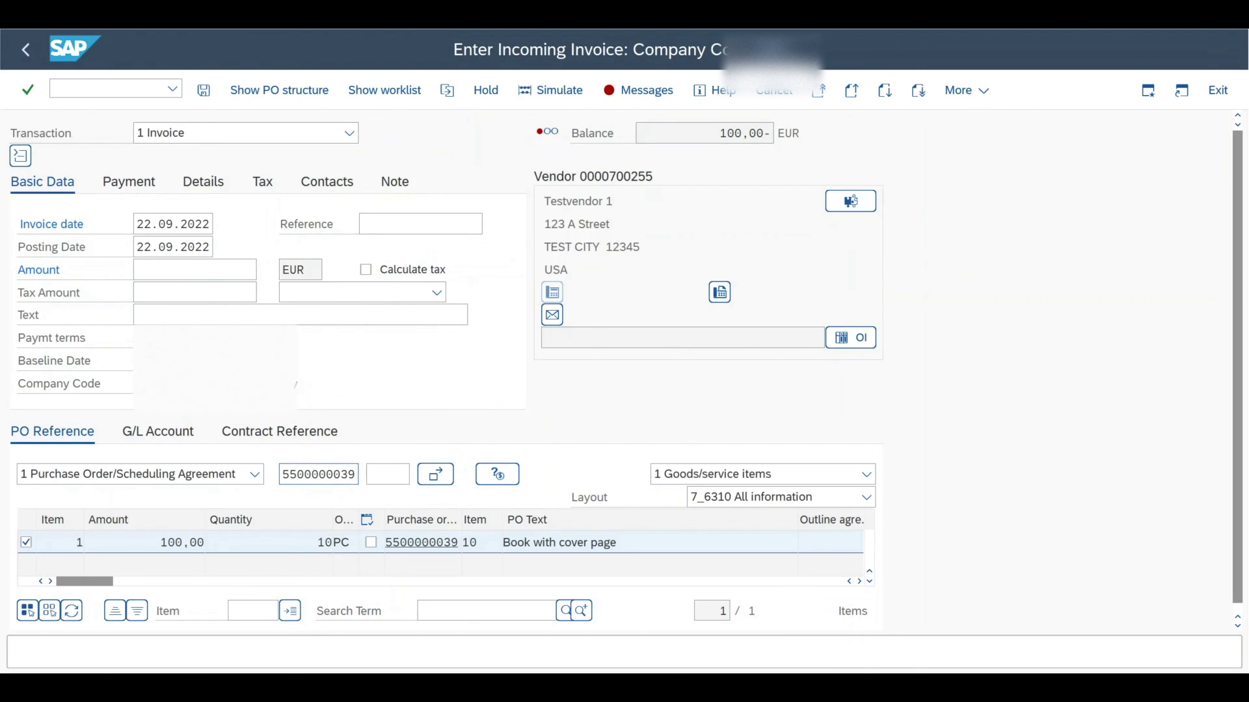
- Set tax code V0 on the header and item line and enter amount 100
{"action": "left_click", "coordinate": [437, 292]}
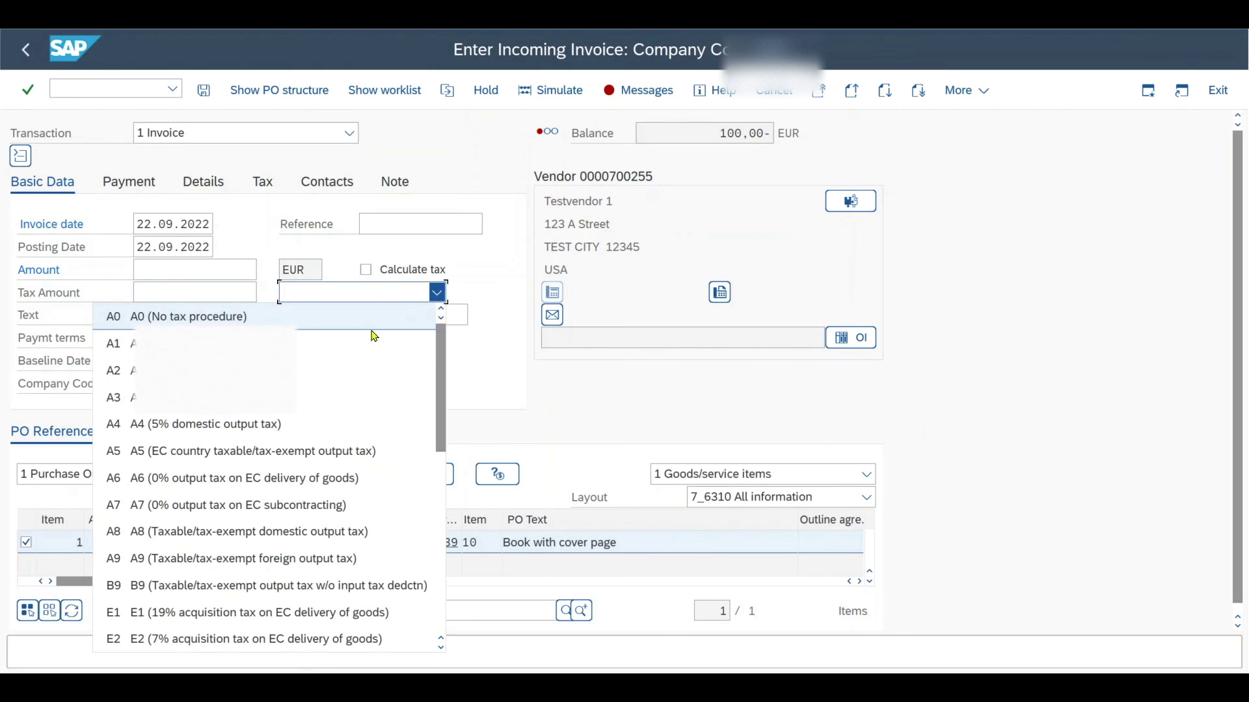
{"action": "scroll", "coordinate": [302, 595], "scroll_direction": "down", "scroll_amount": 2}
{"action": "key", "text": "Return"}
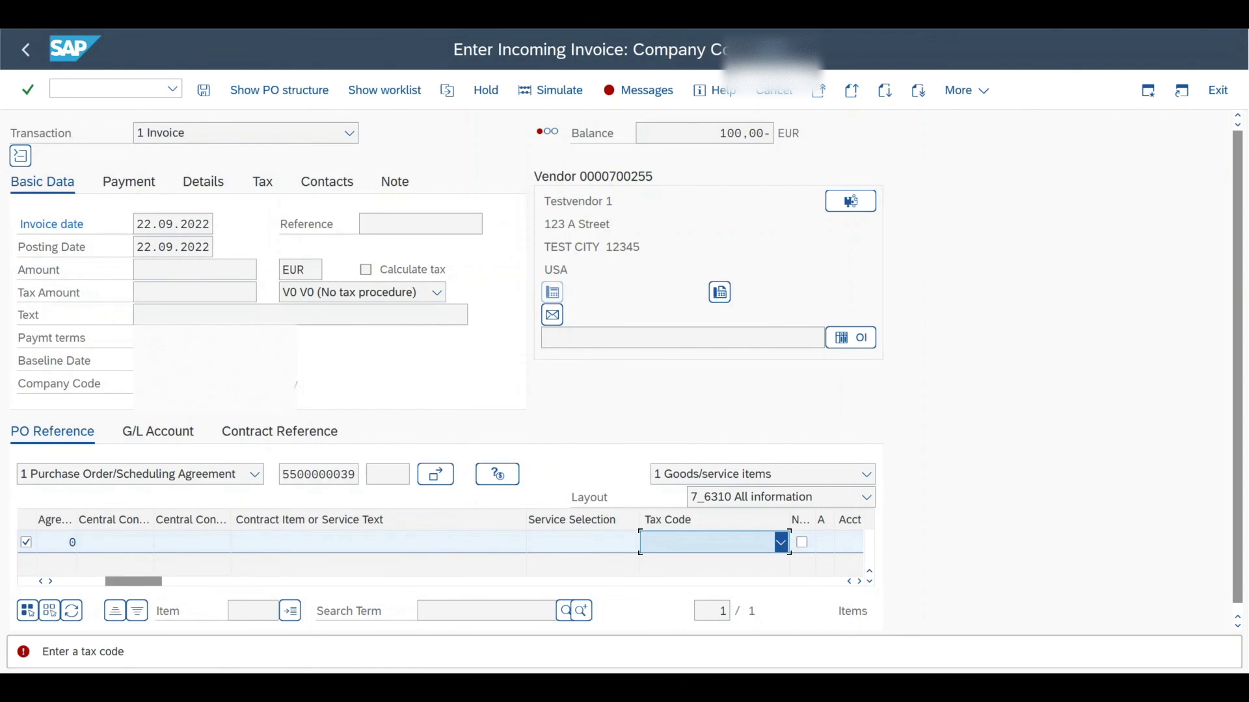
{"action": "key", "text": "Down"}
{"action": "key", "text": "Return"}
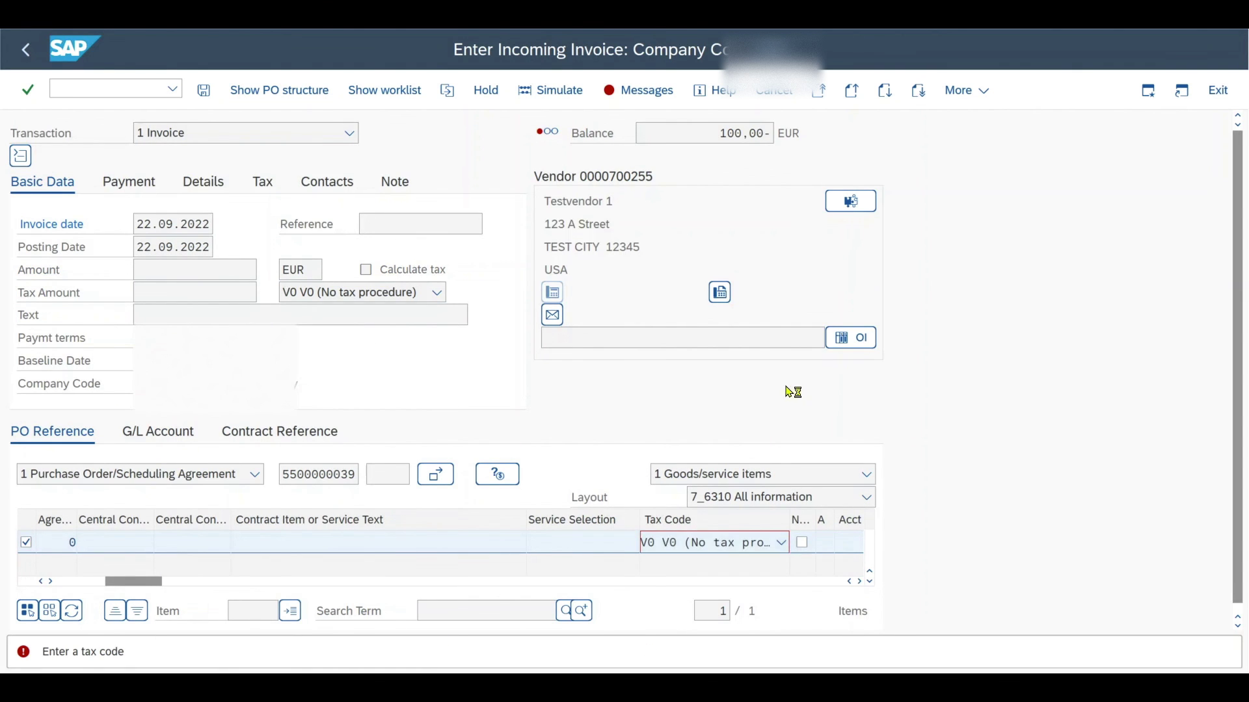
{"action": "left_click", "coordinate": [225, 272]}
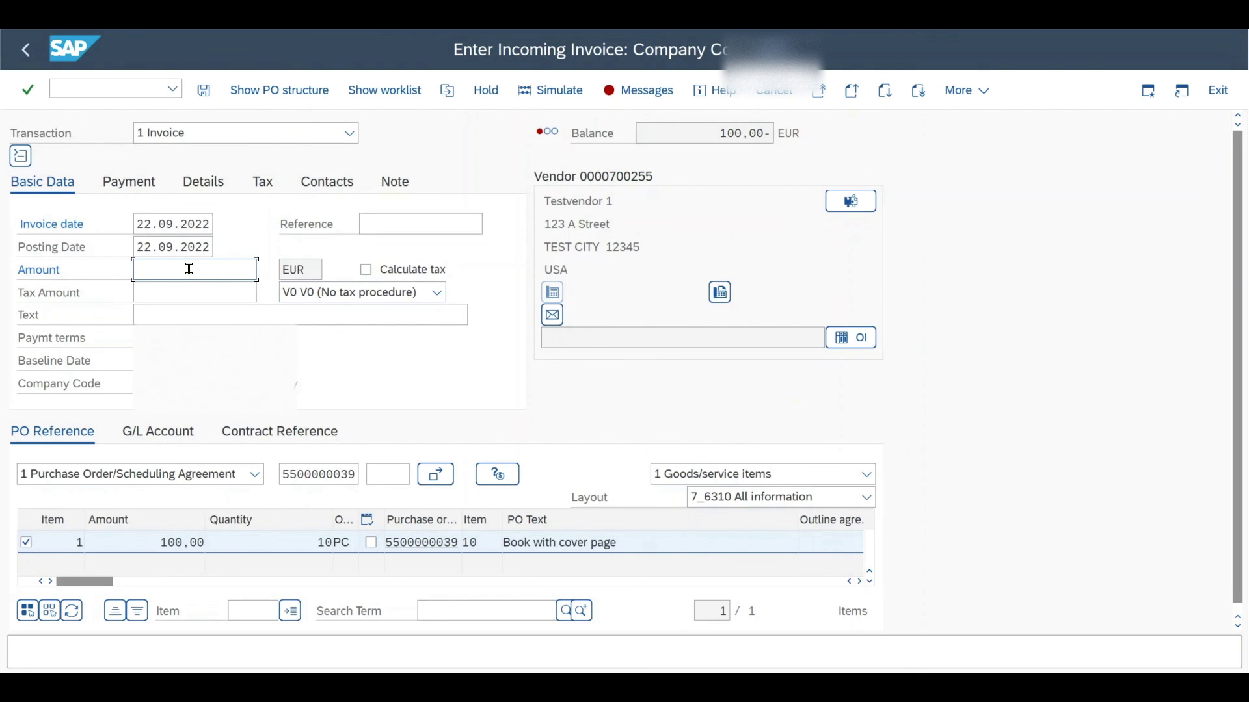
{"action": "type", "text": "100"}
{"action": "key", "text": "Return"}
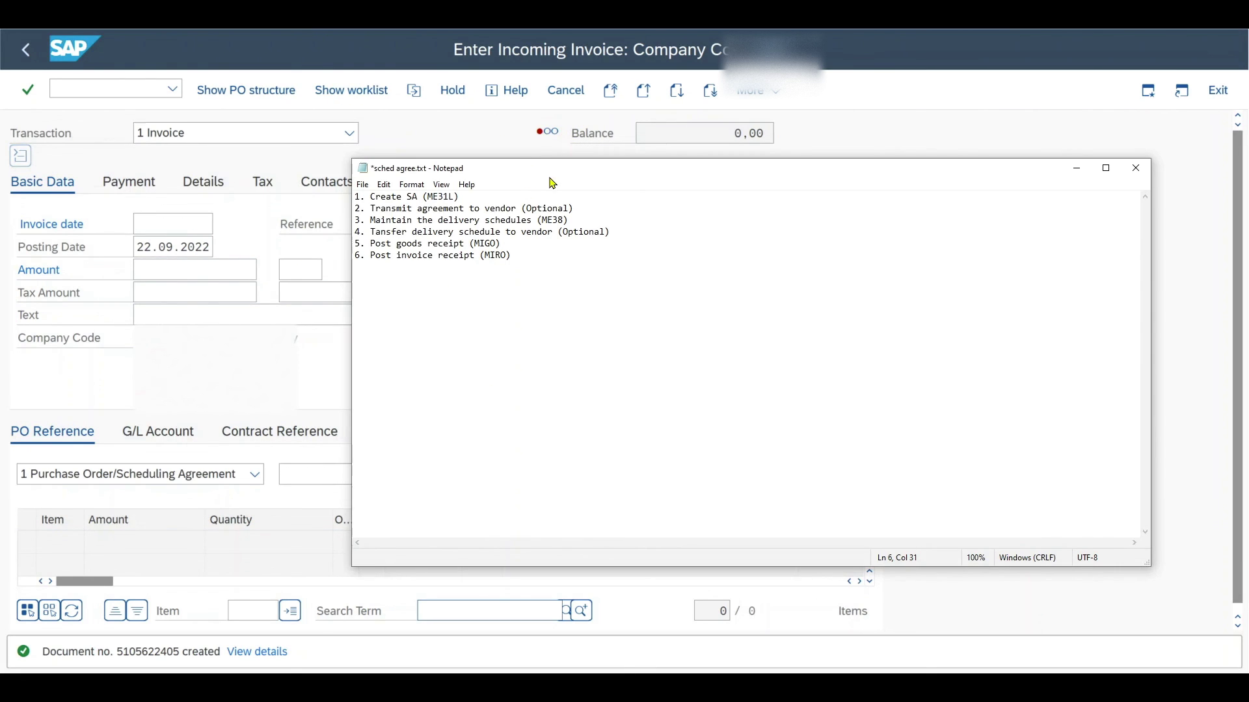
{"action": "left_click_drag", "start_coordinate": [518, 171], "coordinate": [351, 208]}
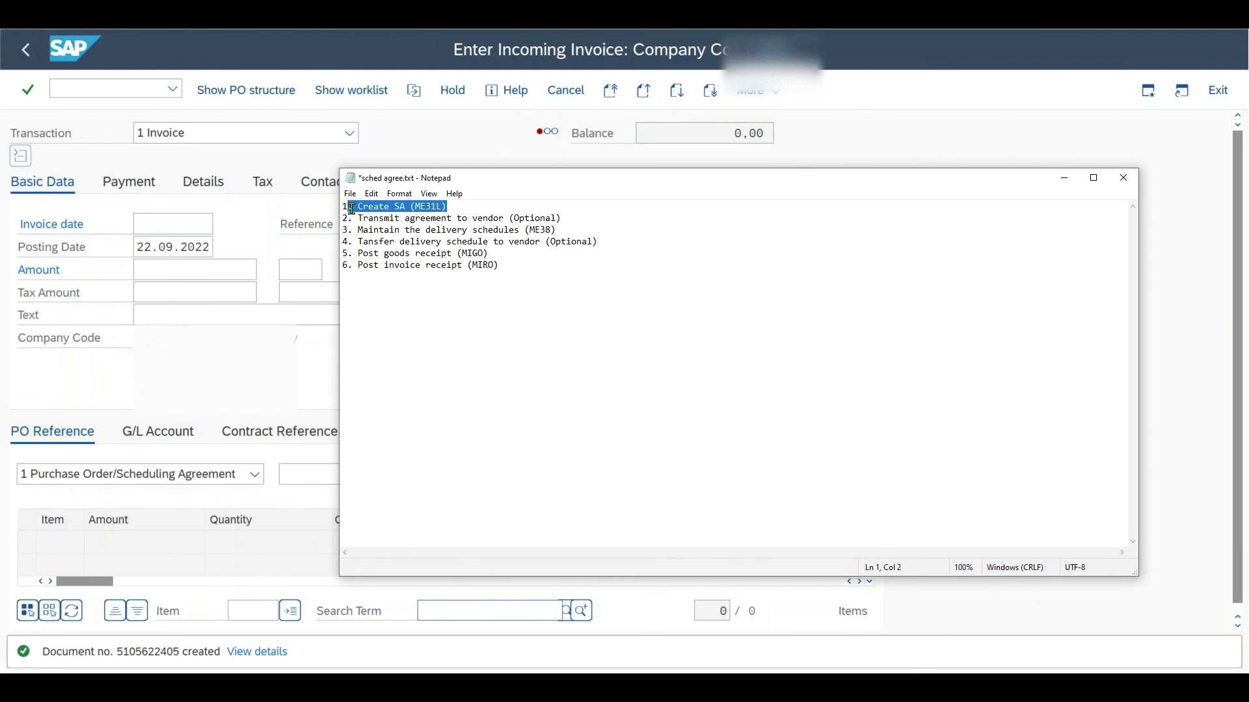
{"action": "left_click", "coordinate": [457, 206]}
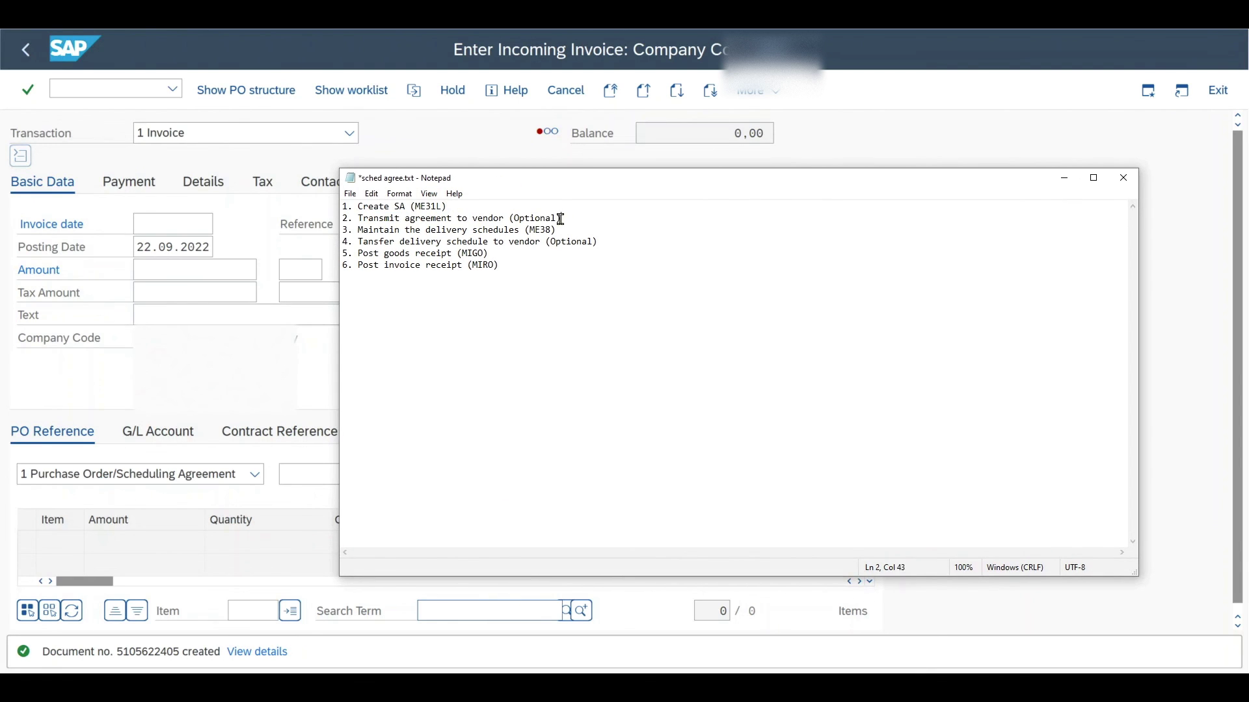
{"action": "left_click_drag", "start_coordinate": [563, 219], "coordinate": [394, 220]}
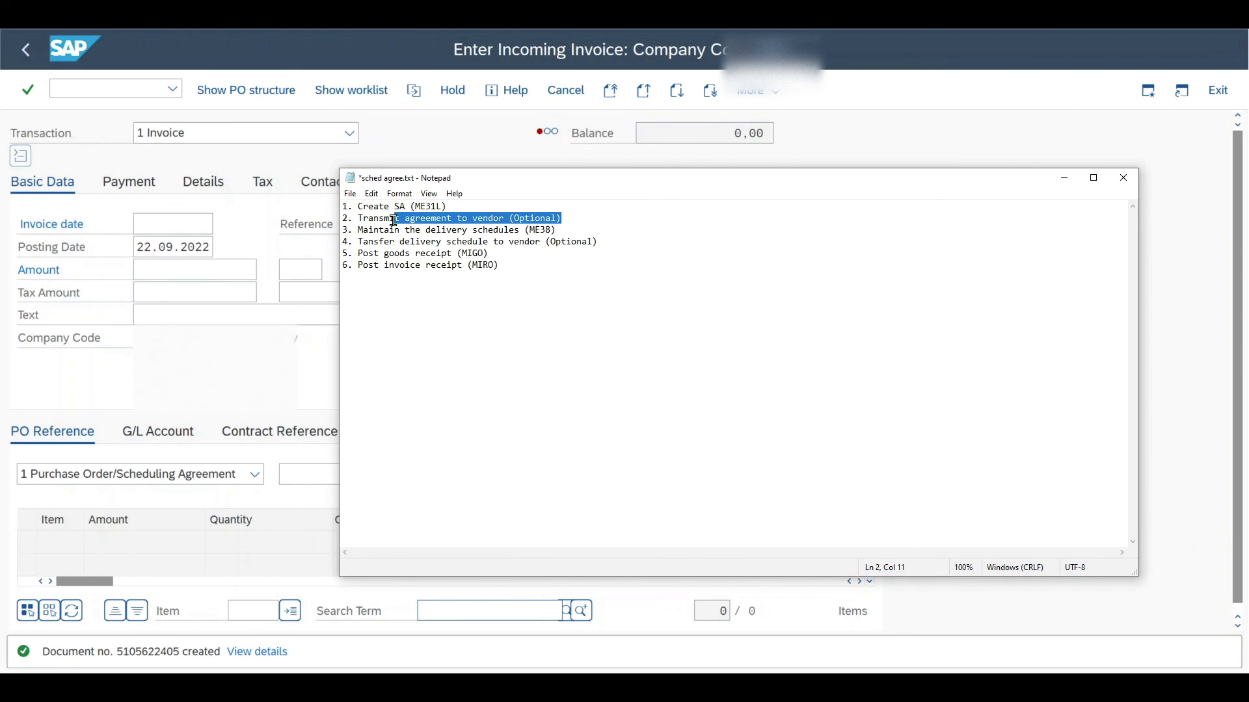
{"action": "left_click_drag", "start_coordinate": [390, 221], "coordinate": [333, 223]}
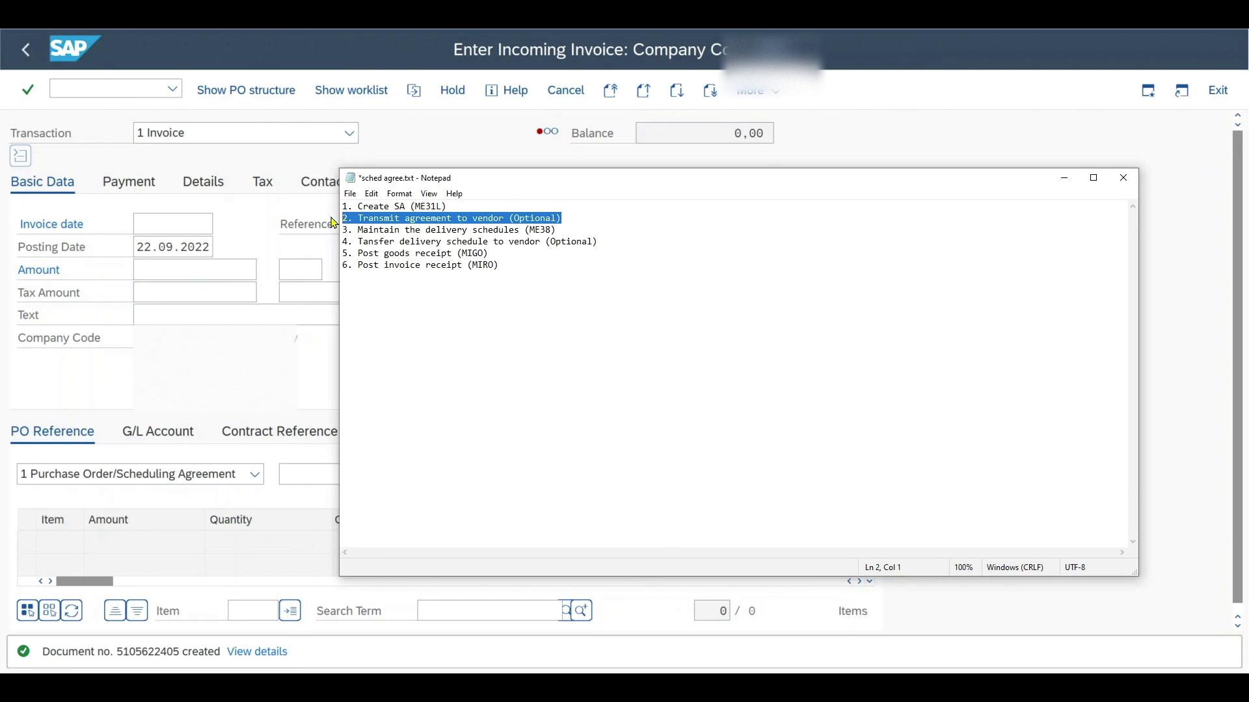
{"action": "left_click", "coordinate": [426, 240]}
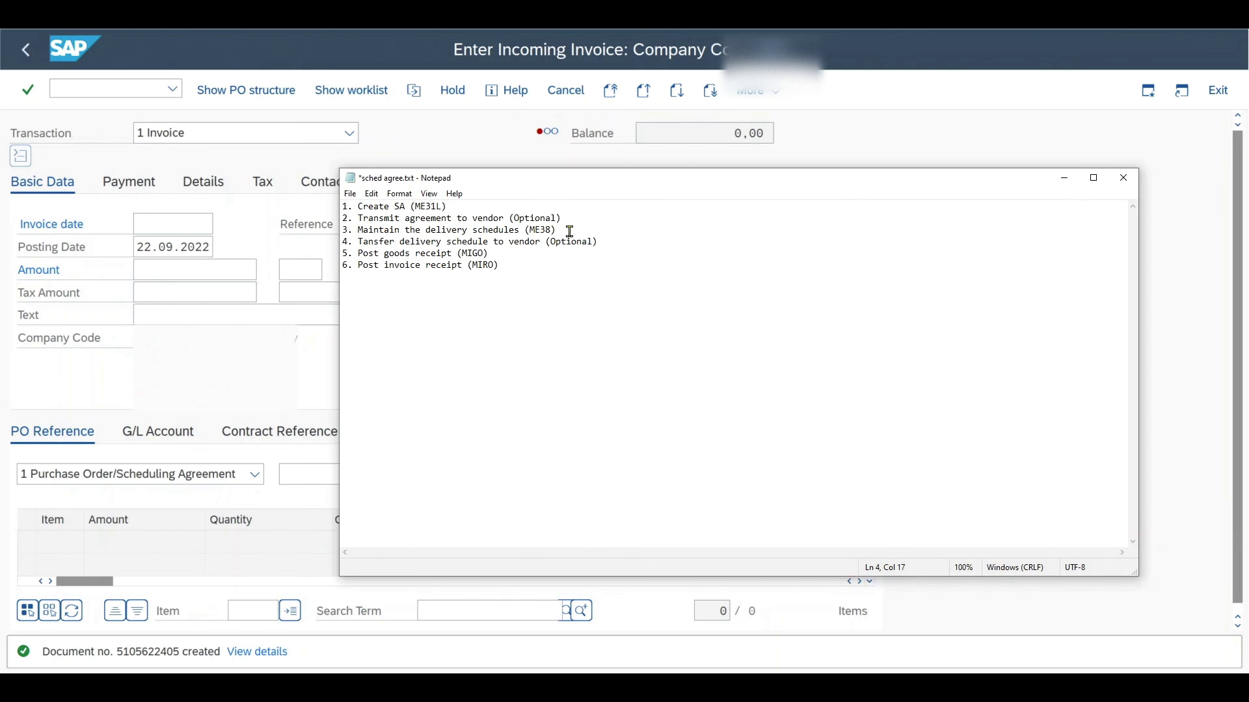
{"action": "left_click_drag", "start_coordinate": [569, 232], "coordinate": [344, 232]}
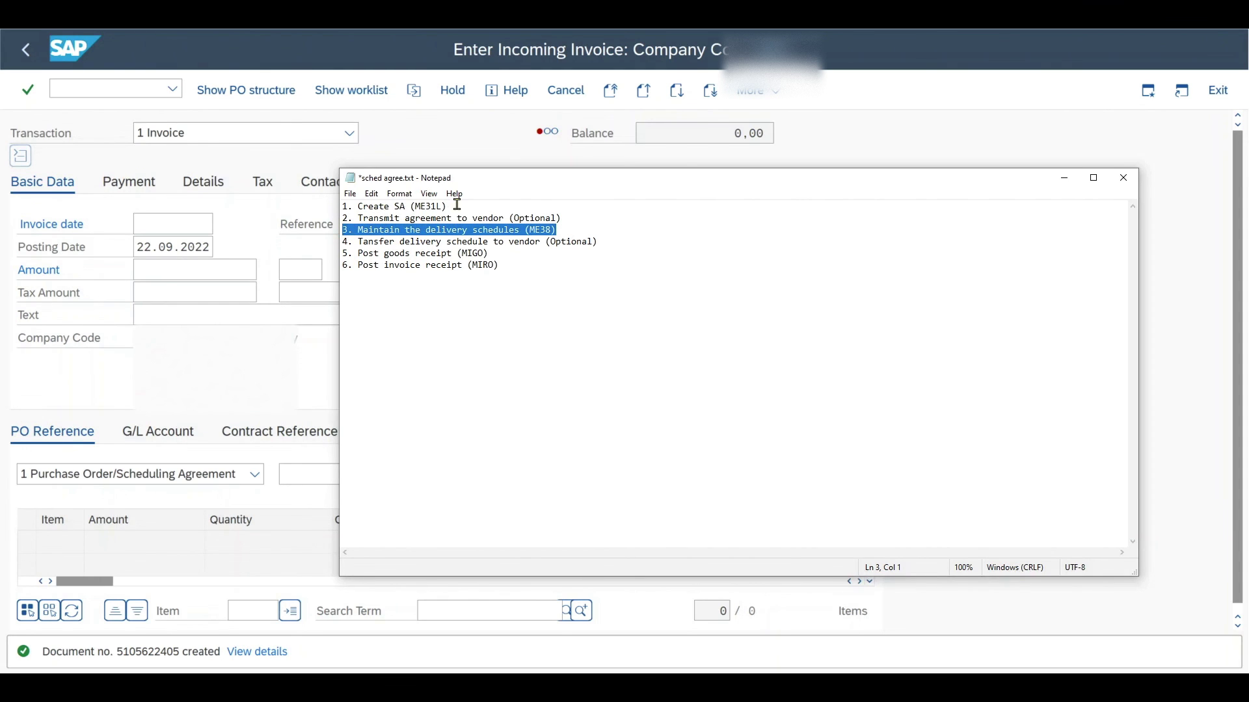
{"action": "left_click", "coordinate": [558, 230]}
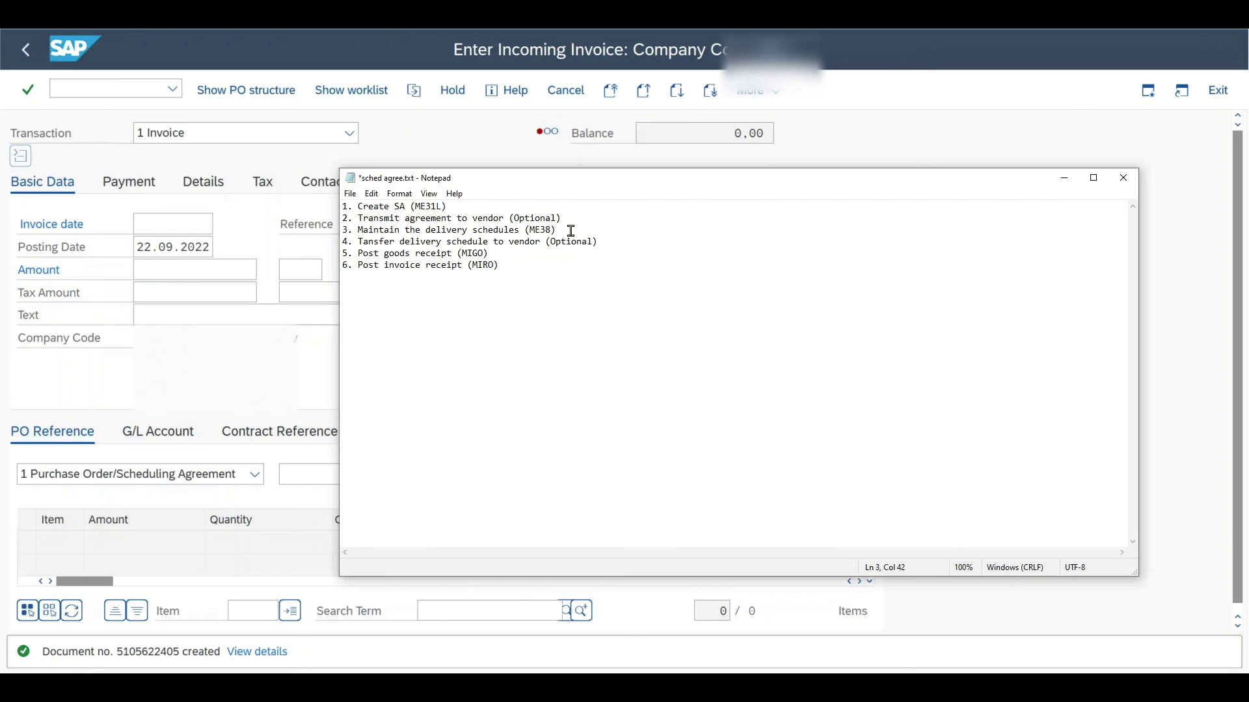
{"action": "left_click_drag", "start_coordinate": [597, 242], "coordinate": [343, 242]}
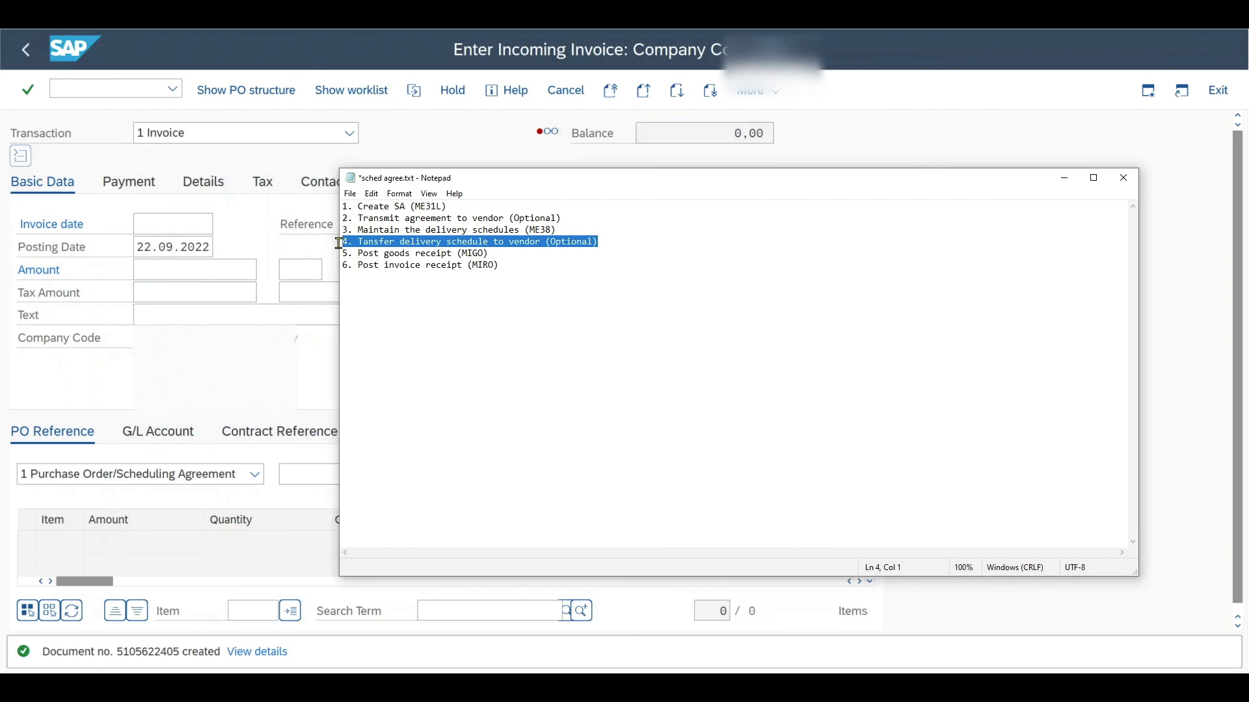
{"action": "left_click", "coordinate": [524, 242]}
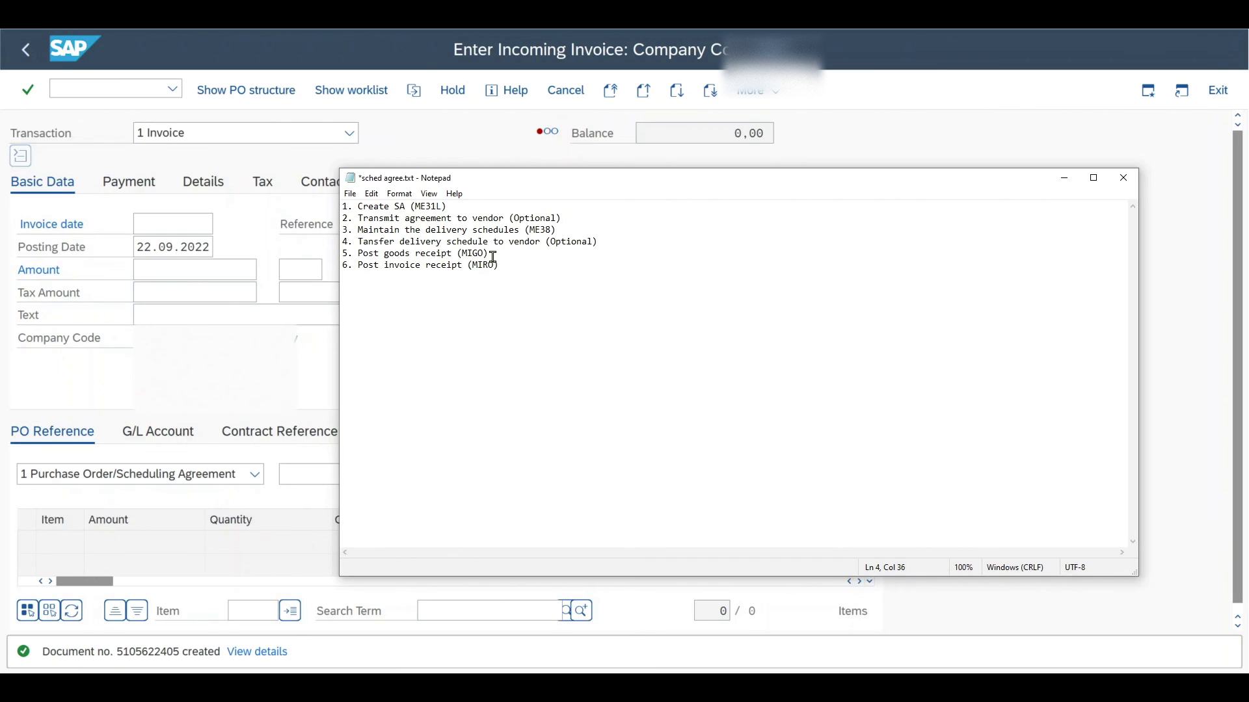
{"action": "left_click_drag", "start_coordinate": [493, 255], "coordinate": [455, 255]}
{"action": "left_click_drag", "start_coordinate": [402, 255], "coordinate": [334, 254]}
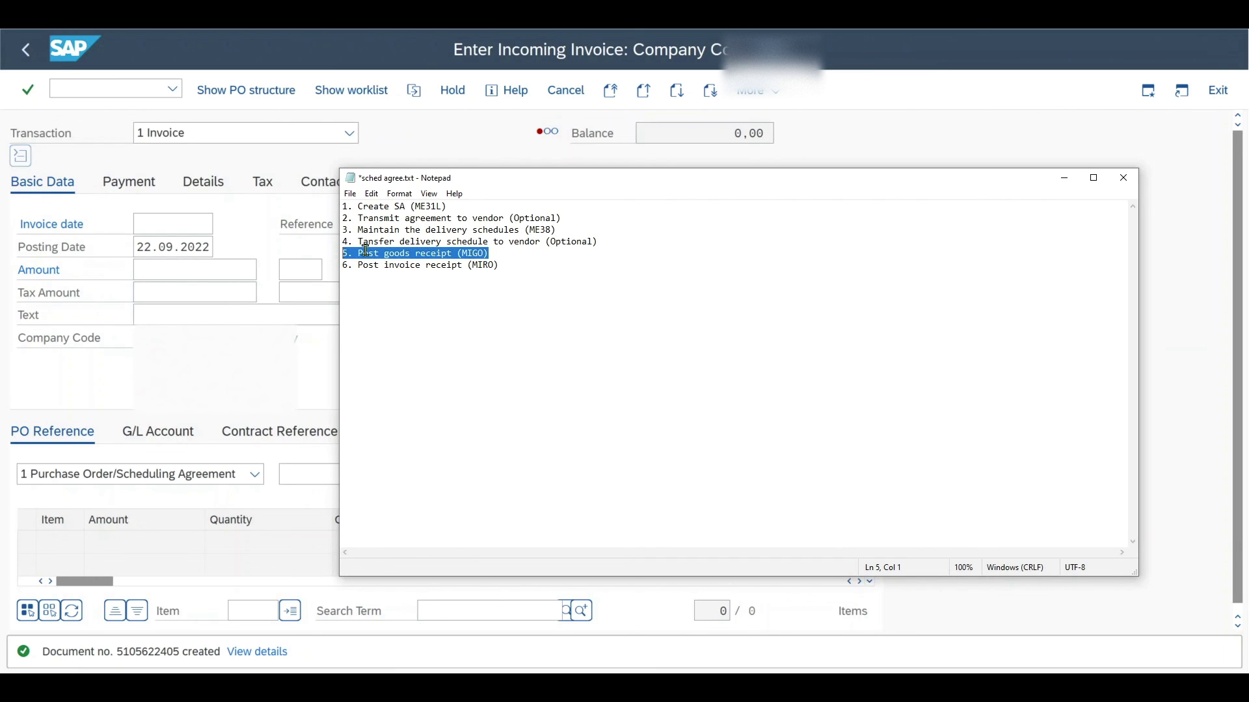
{"action": "left_click_drag", "start_coordinate": [506, 264], "coordinate": [330, 272]}
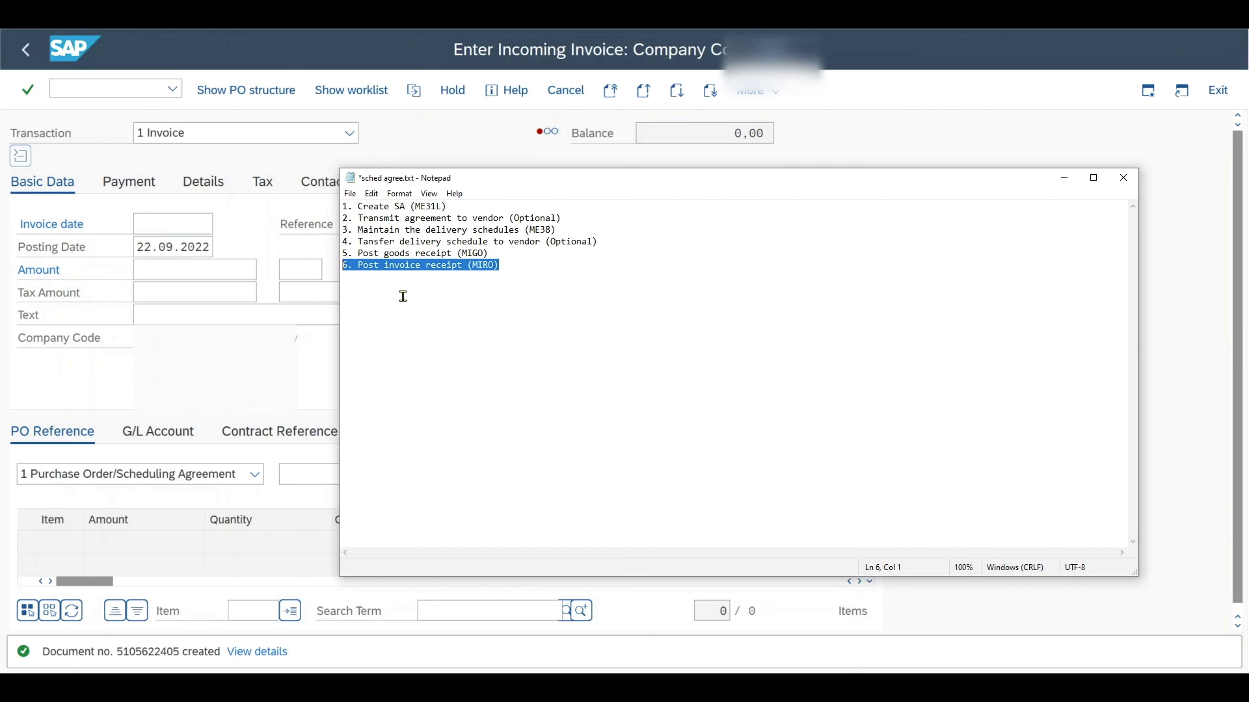
{"action": "left_click", "coordinate": [505, 264]}
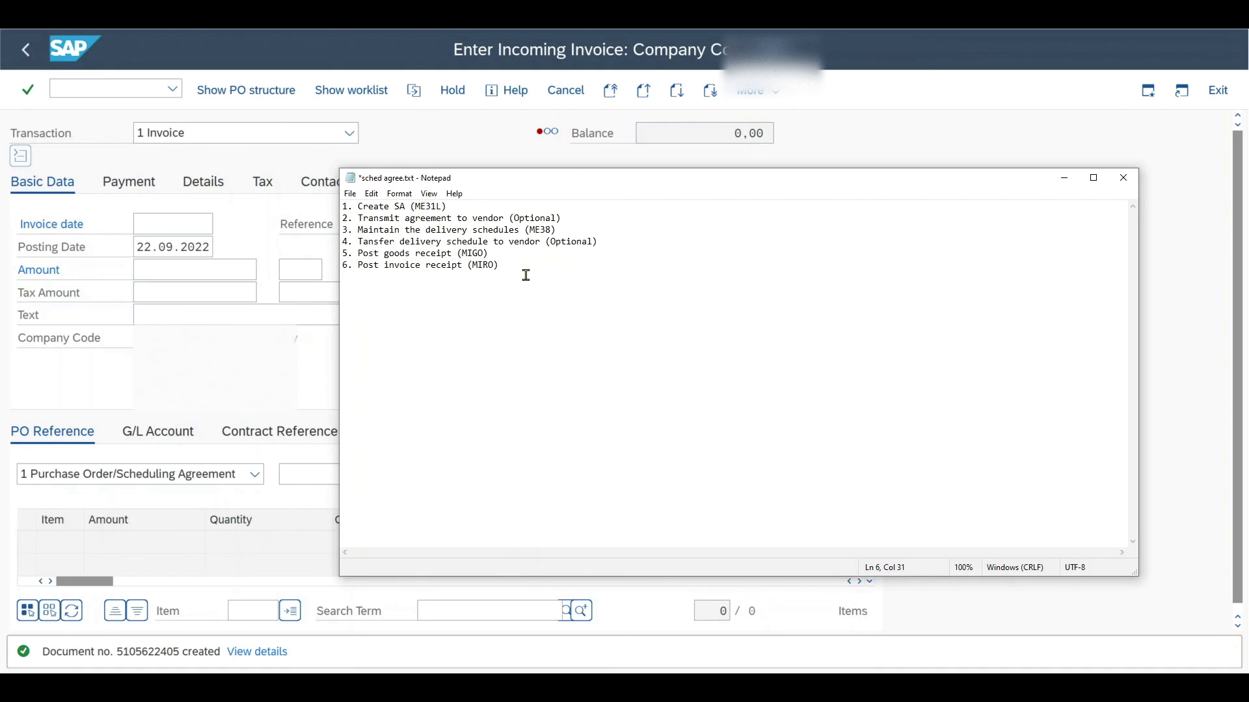